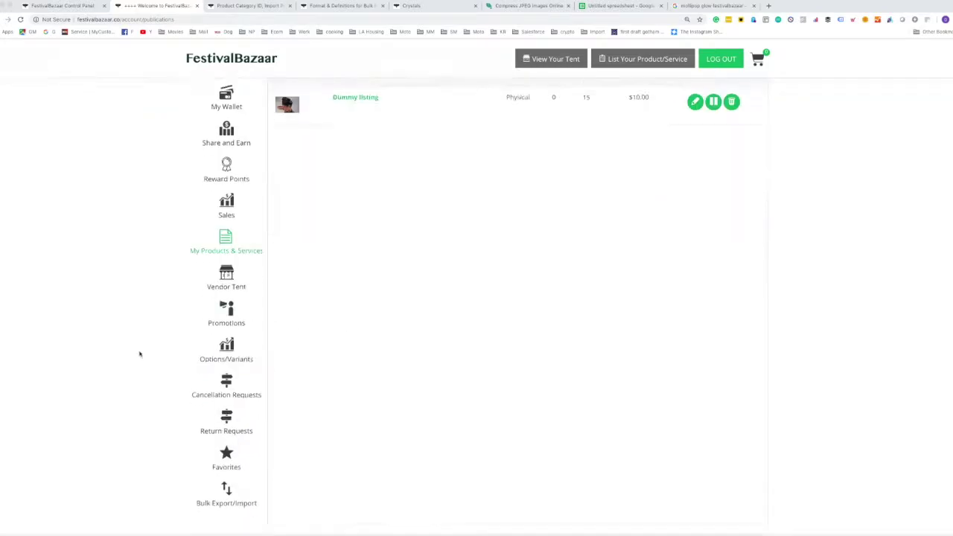
# - Export the Products & Services data to a spreadsheet from the vendor account's Bulk Export/Import page
pyautogui.scroll(-5, 140, 353)
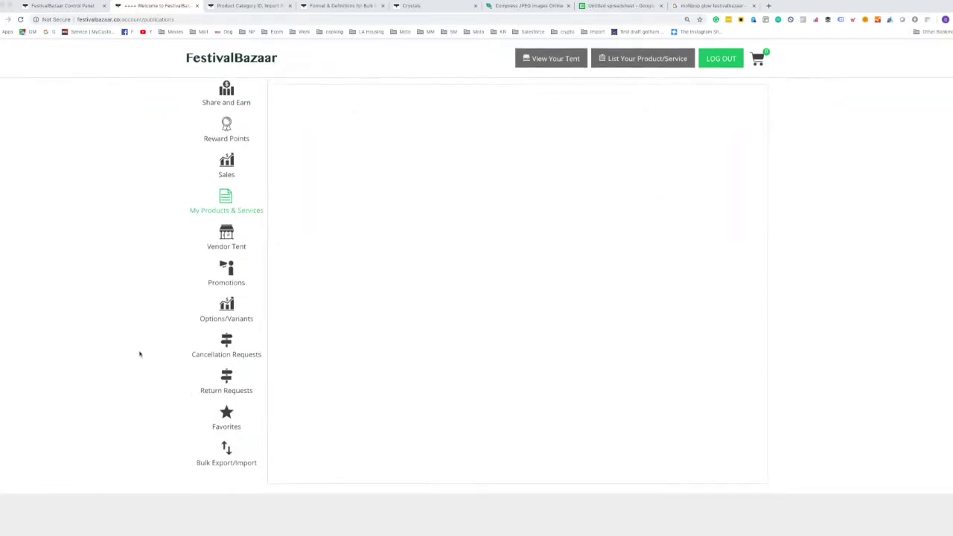
pyautogui.click(227, 454)
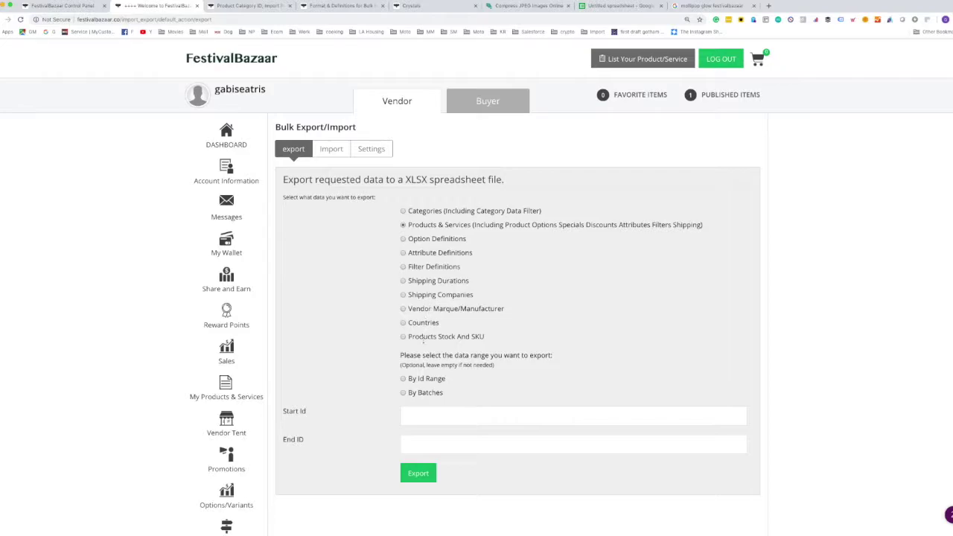
pyautogui.click(418, 473)
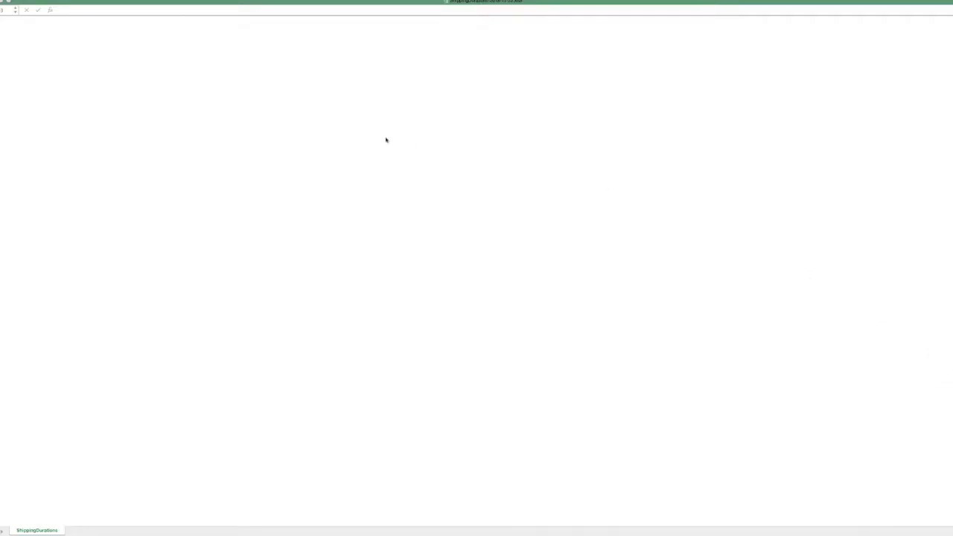
# - Switch to the ShippingDurations workbook in Excel, widen columns A through F, and select the "2 to 4 Business Days" row
pyautogui.moveTo(15, 57); pyautogui.dragTo(246, 57)
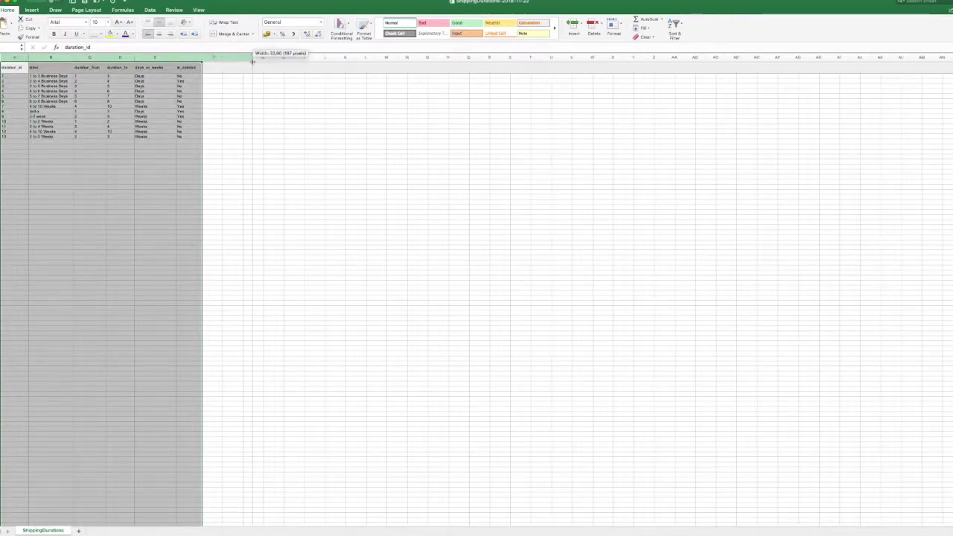
pyautogui.click(191, 151)
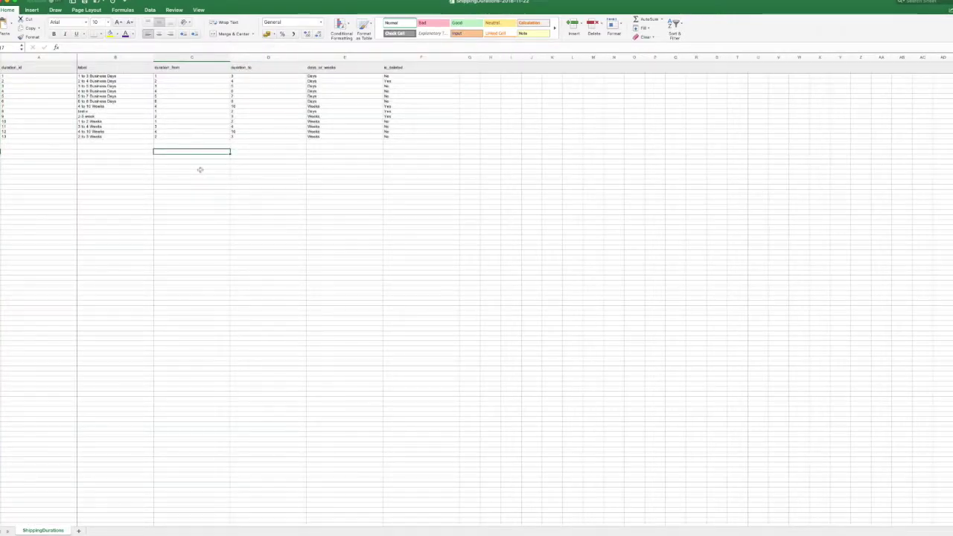
pyautogui.click(410, 81)
pyautogui.moveTo(410, 82); pyautogui.dragTo(31, 80)
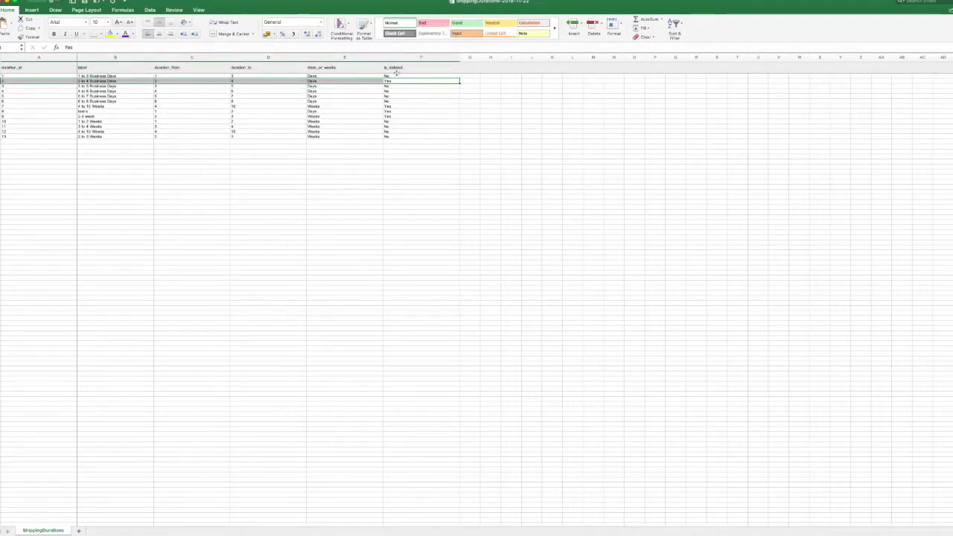
# - Sort the shipping durations by is_deleted from A to Z, and select the rows marked No
pyautogui.click(3, 58)
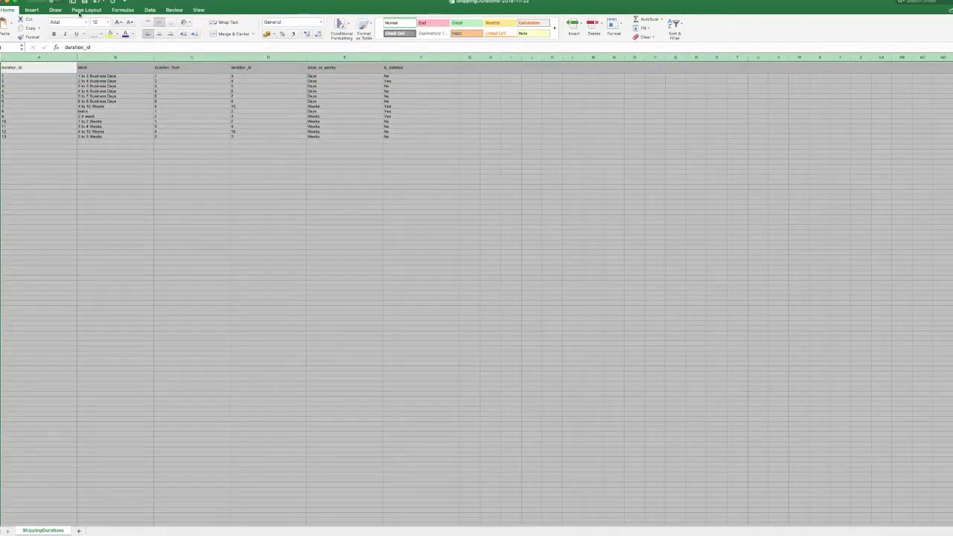
pyautogui.click(150, 10)
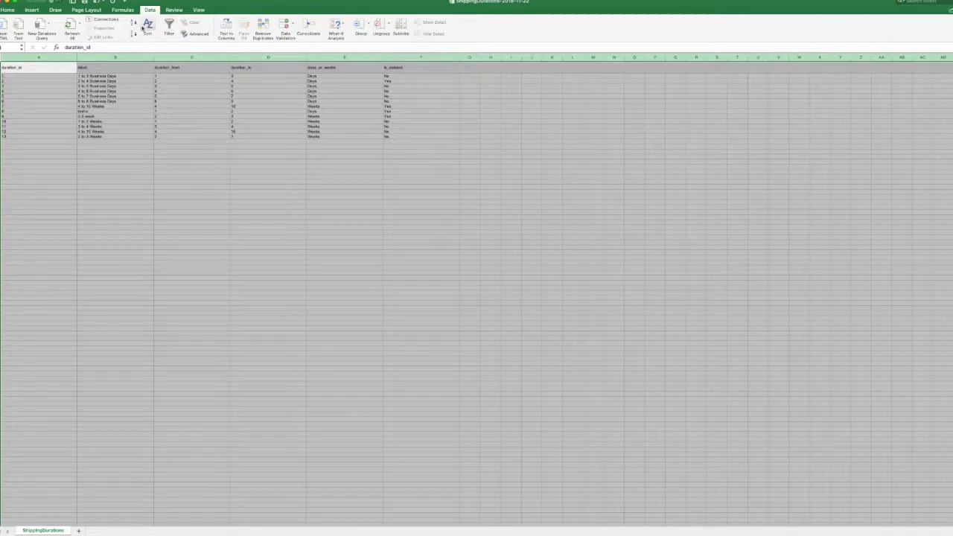
pyautogui.click(143, 28)
pyautogui.click(183, 211)
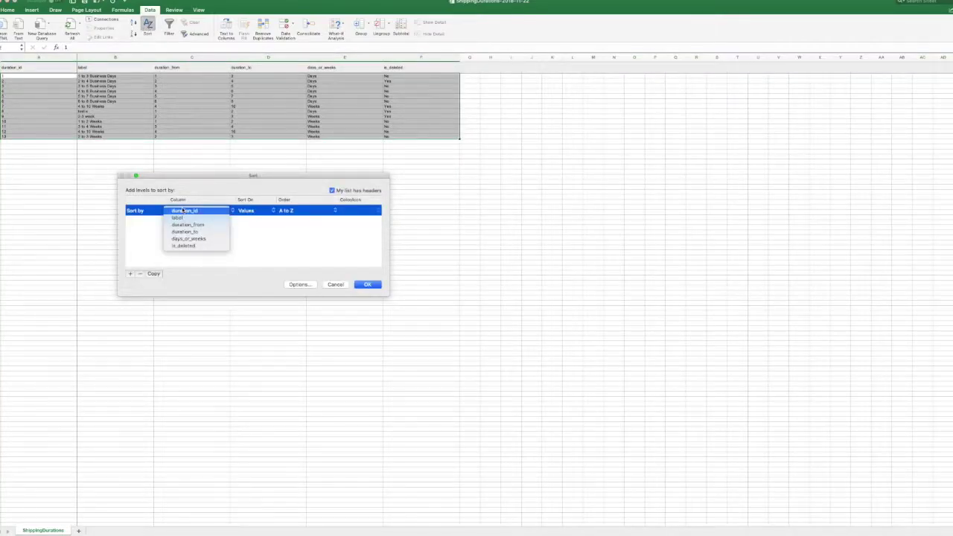
pyautogui.click(186, 246)
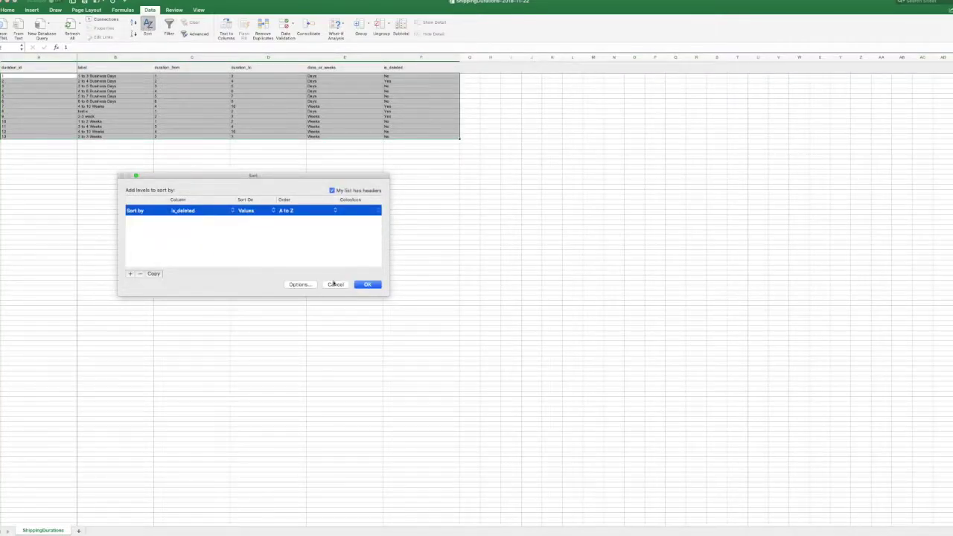
pyautogui.click(367, 284)
pyautogui.click(344, 252)
pyautogui.moveTo(4, 76); pyautogui.dragTo(462, 117)
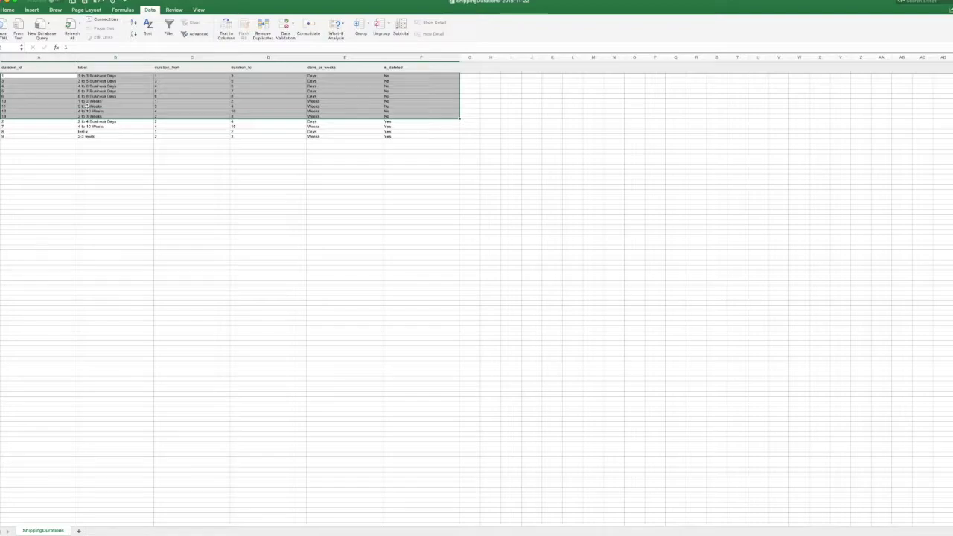
# - Switch to the browser, open the Contact Us page of festivalbazaar.co in a new tab, and return to the Products & Services export form
pyautogui.press('super+Tab')
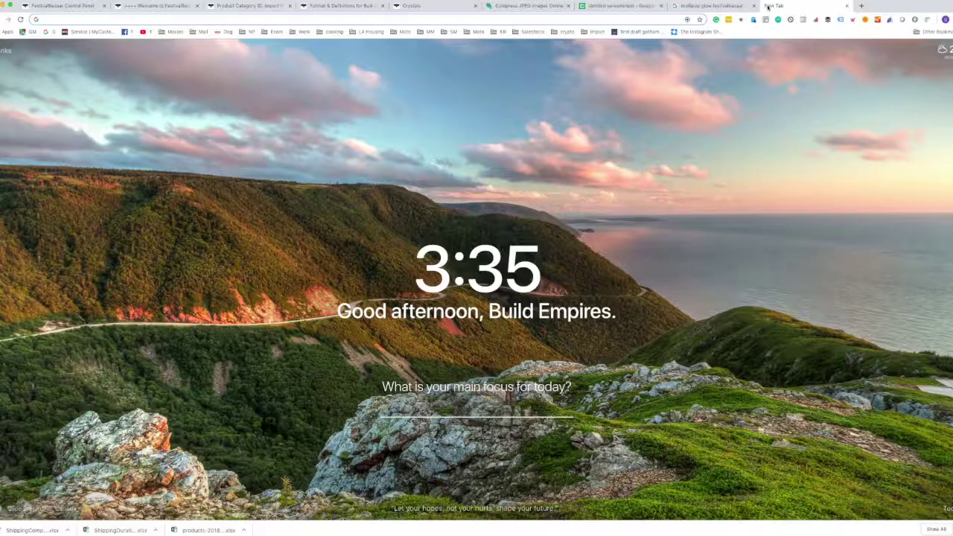
pyautogui.write('festivalbazaar.co')
pyautogui.press('Return')
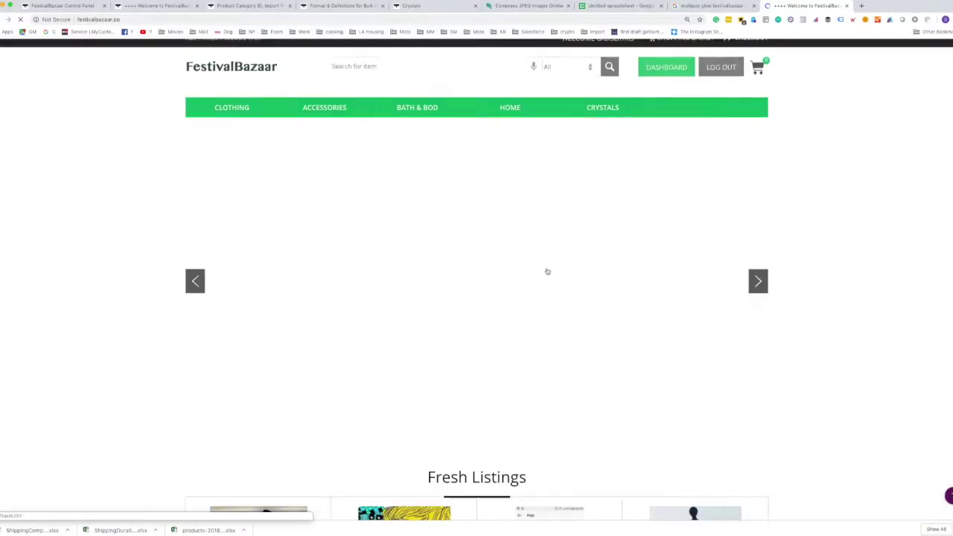
pyautogui.scroll(-20, 547, 270)
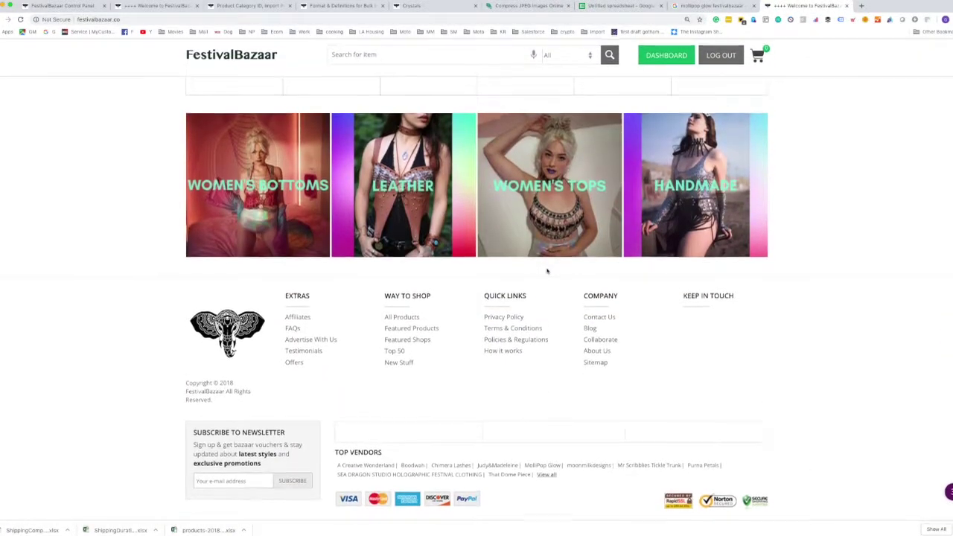
pyautogui.click(594, 323)
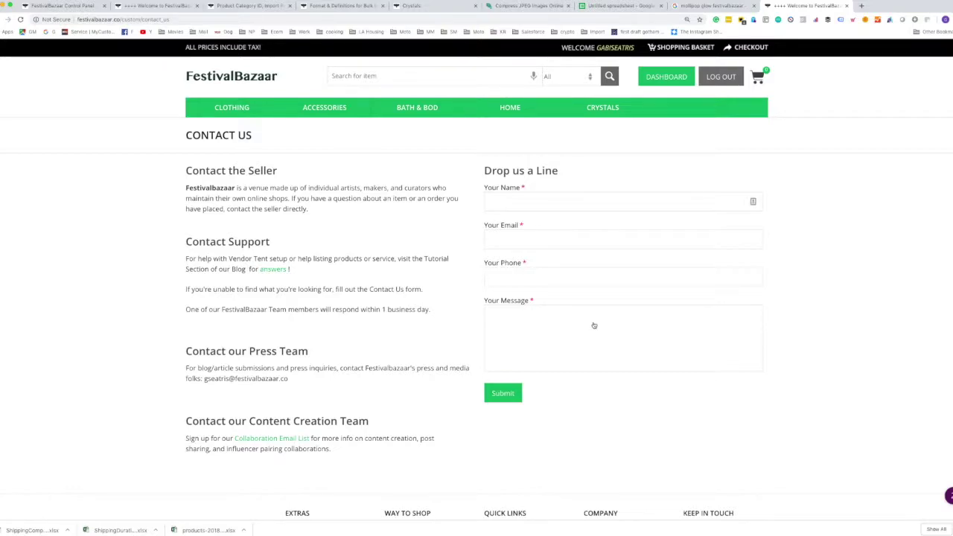
pyautogui.press('super+2')
pyautogui.click(403, 225)
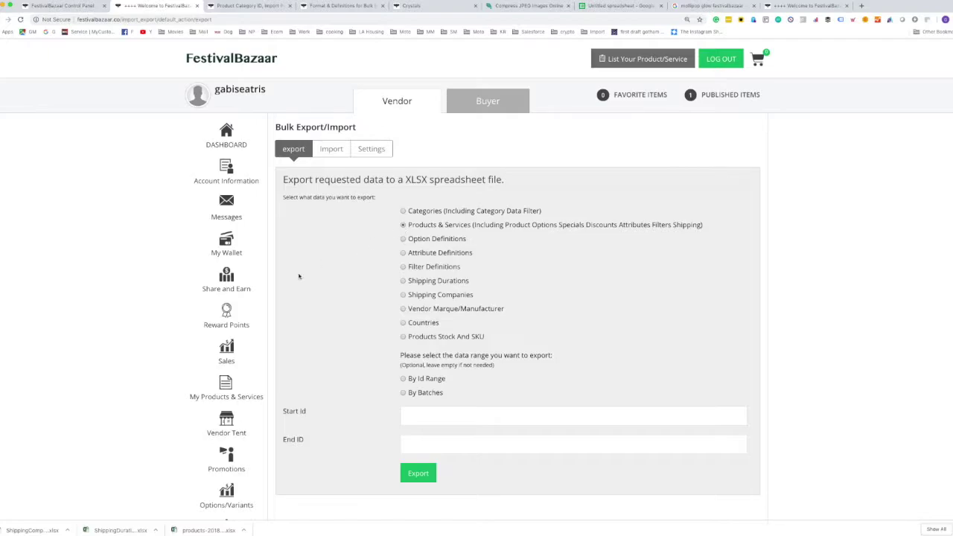
# - Import products-2018-11-22.xlsx from the Desktop into the untitled Google Sheets spreadsheet, using the Replace spreadsheet option
pyautogui.click(602, 6)
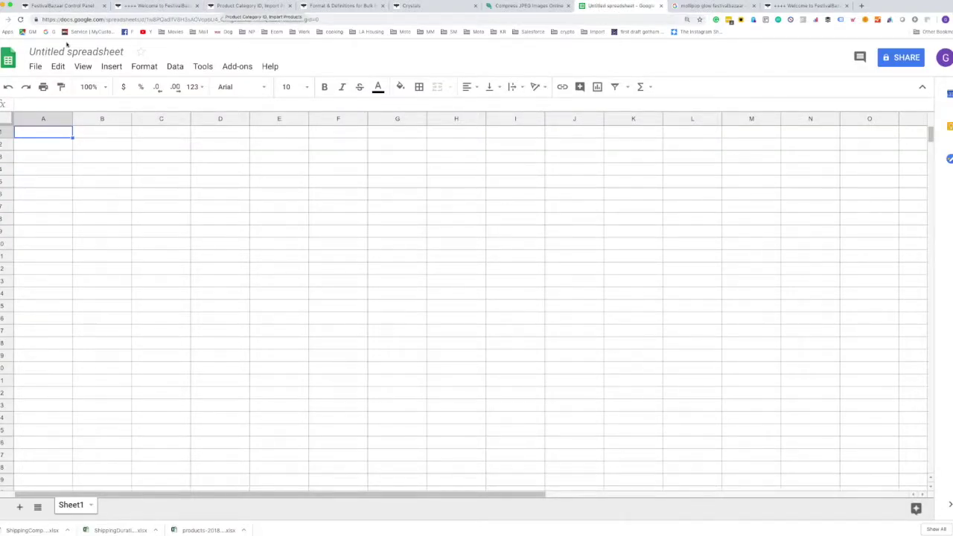
pyautogui.click(36, 68)
pyautogui.click(50, 142)
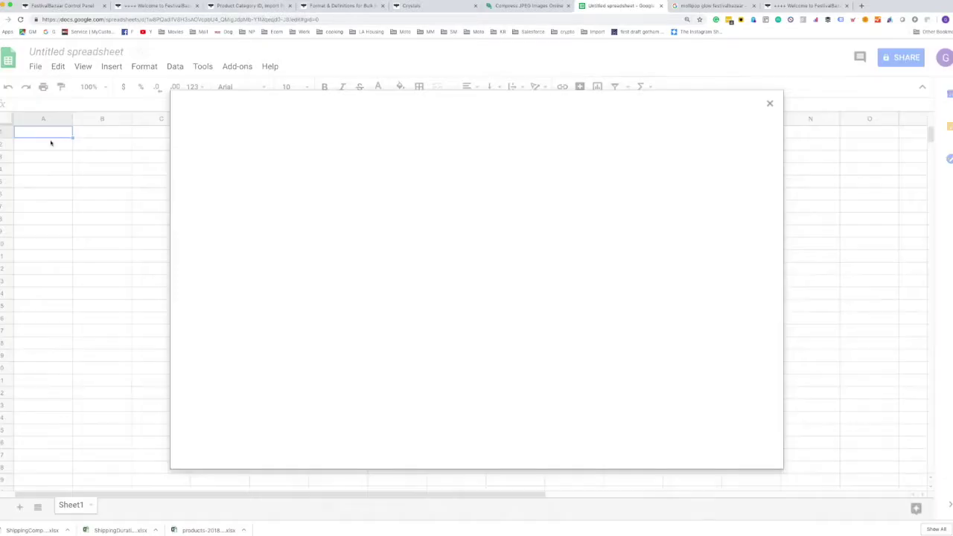
pyautogui.click(458, 137)
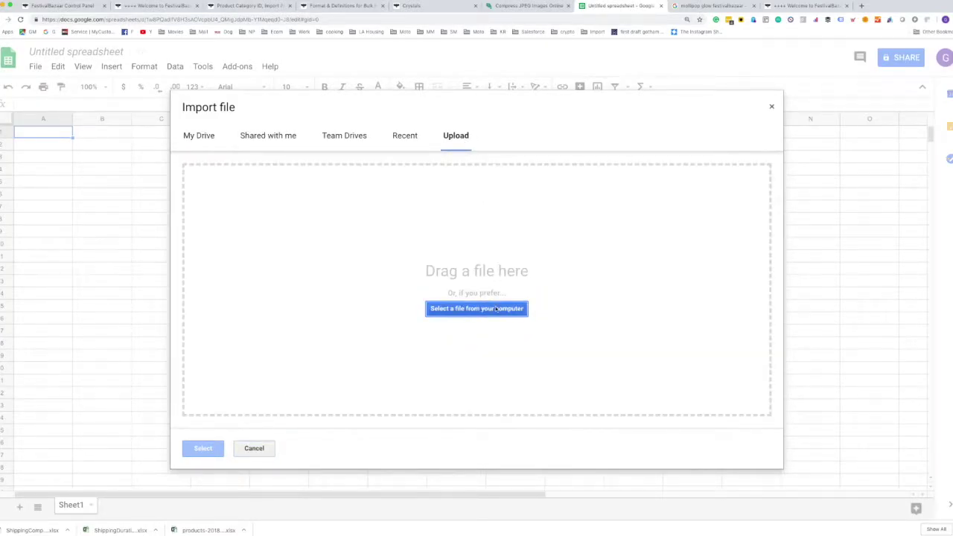
pyautogui.click(495, 313)
pyautogui.click(348, 56)
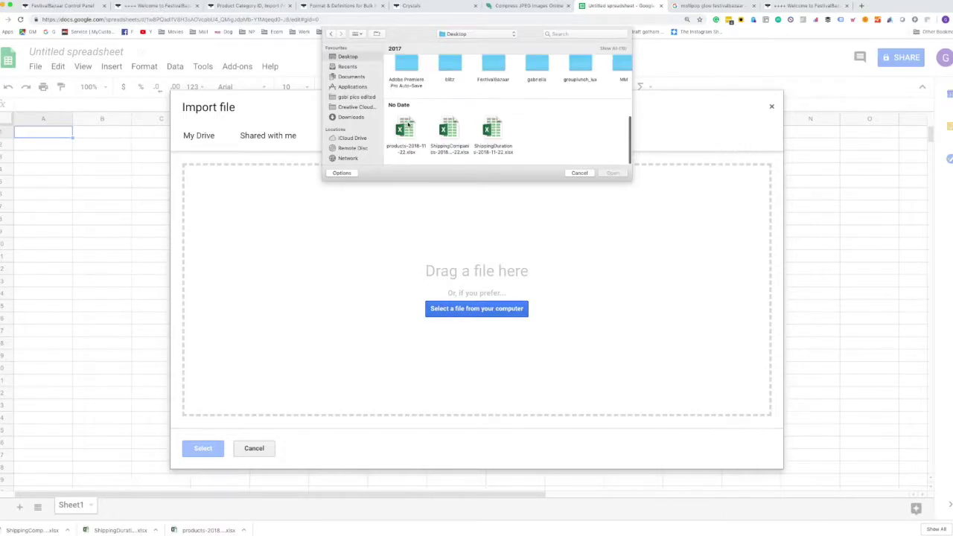
pyautogui.click(407, 148)
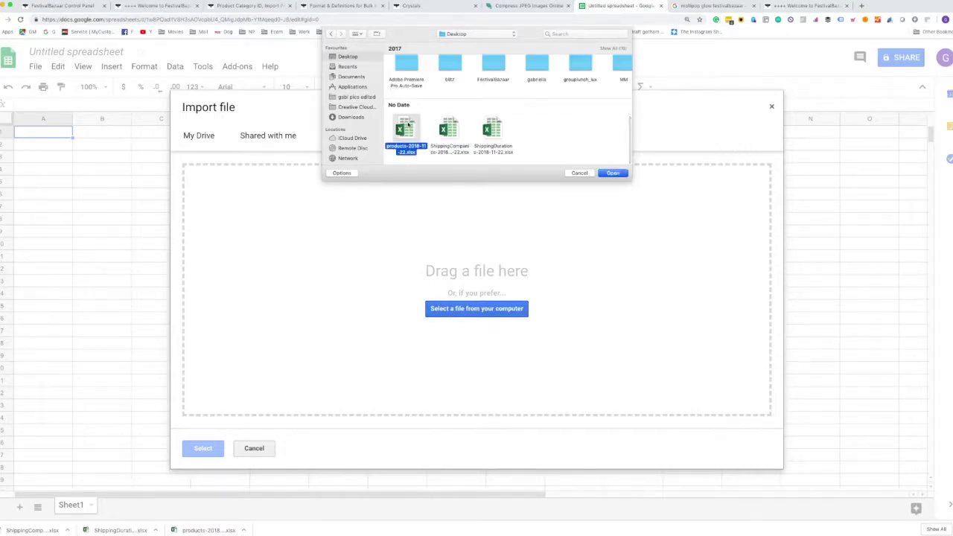
pyautogui.click(613, 173)
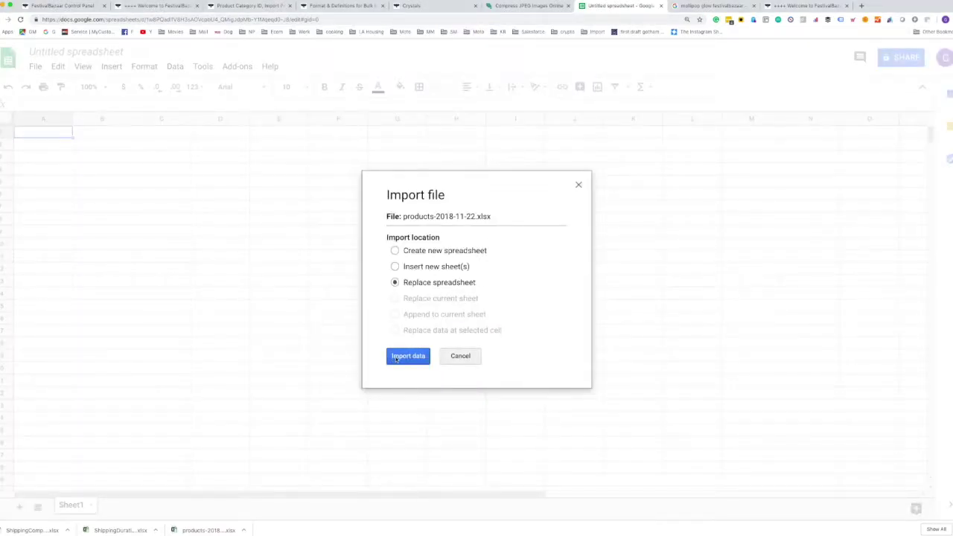
pyautogui.click(395, 360)
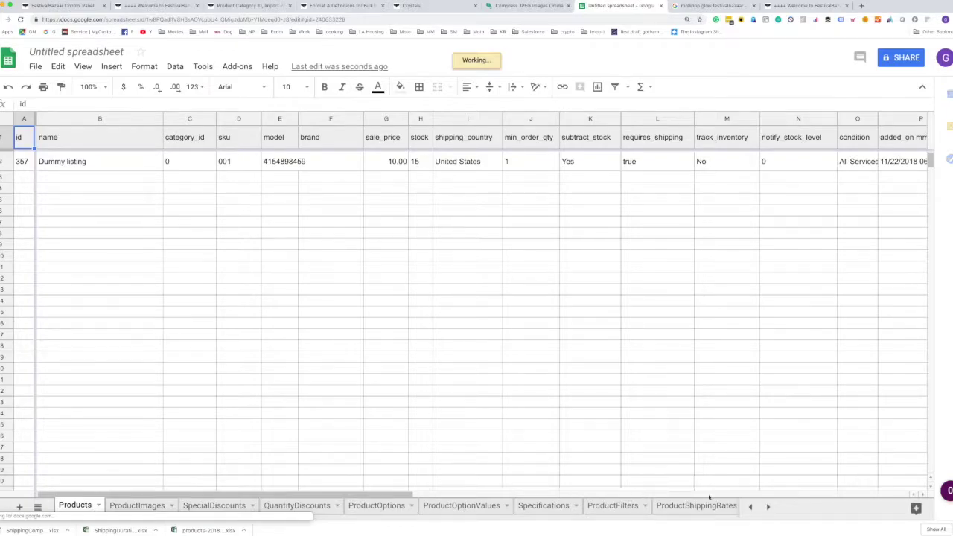
# - Examine the ProductTags and Specifications sheets of the imported spreadsheet
pyautogui.click(768, 506)
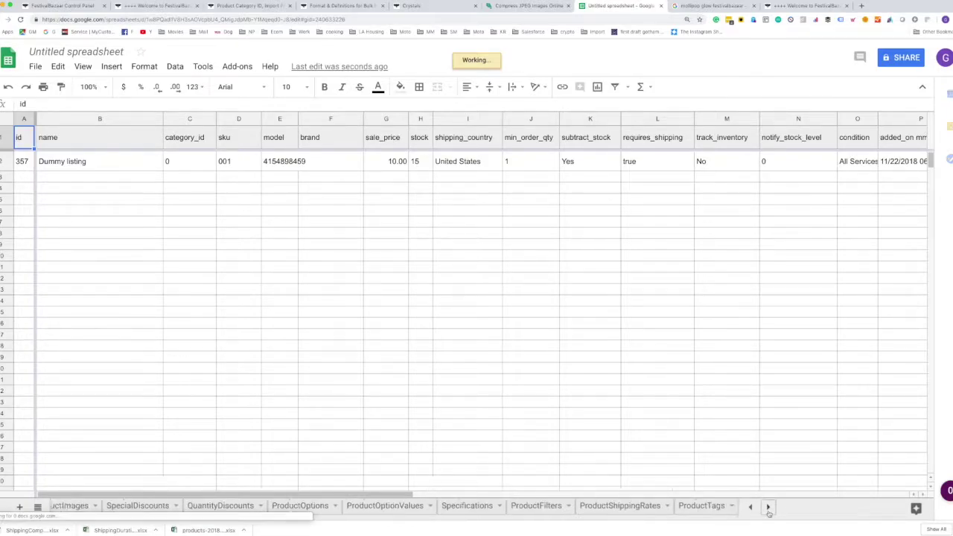
pyautogui.click(707, 509)
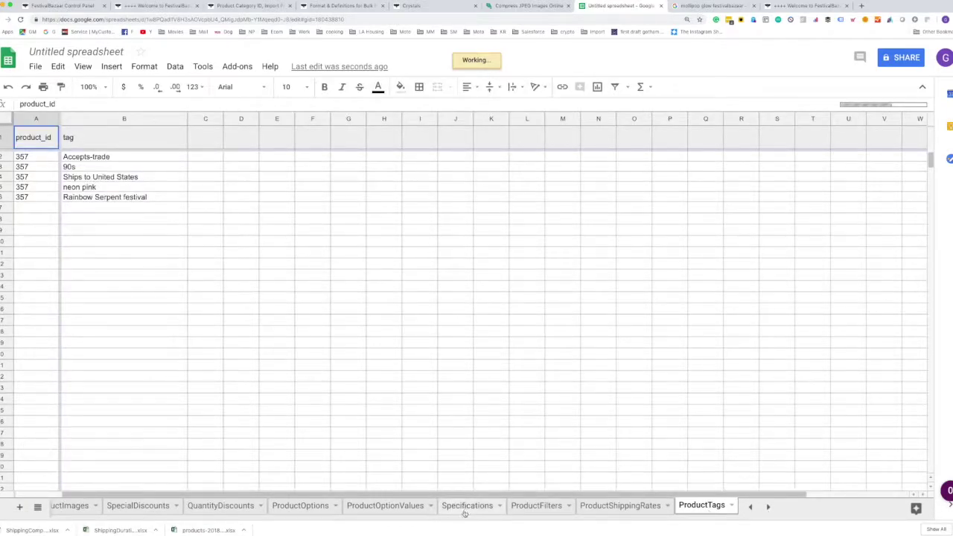
pyautogui.click(464, 510)
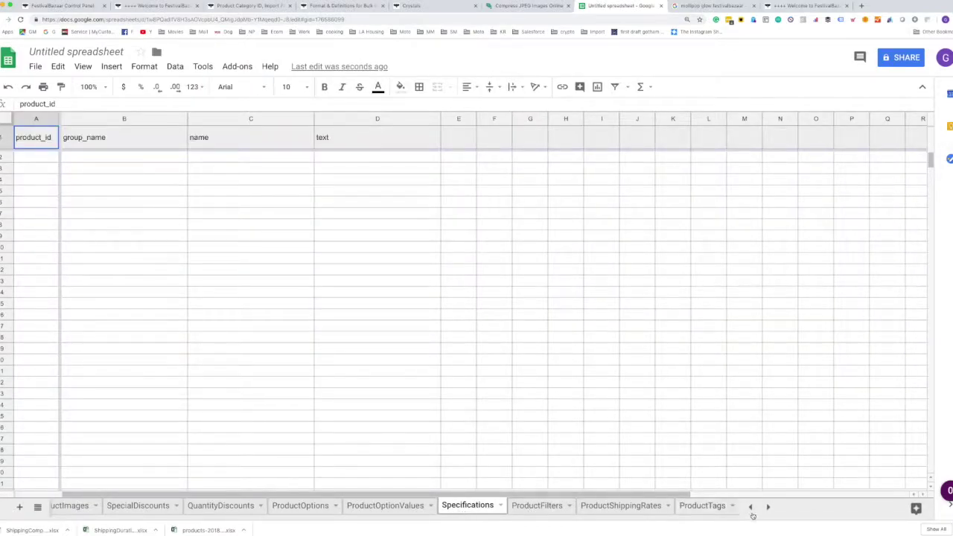
# - Copy the Dummy listing row on the Products sheet into rows 3 through 9
pyautogui.hotkey('ctrl', 'z')
pyautogui.click(3, 161)
pyautogui.hotkey('ctrl', 'c')
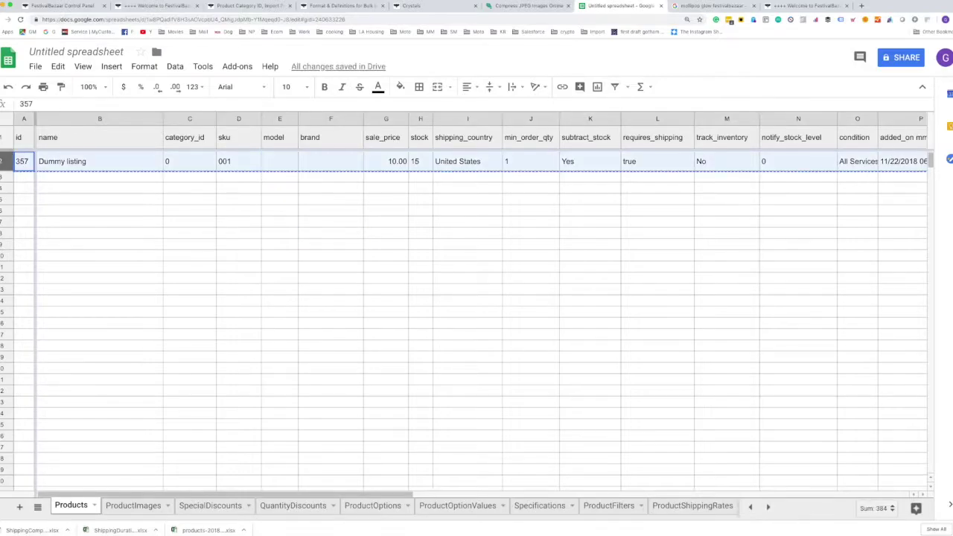
pyautogui.moveTo(3, 161); pyautogui.dragTo(3, 300)
pyautogui.hotkey('ctrl', 'v')
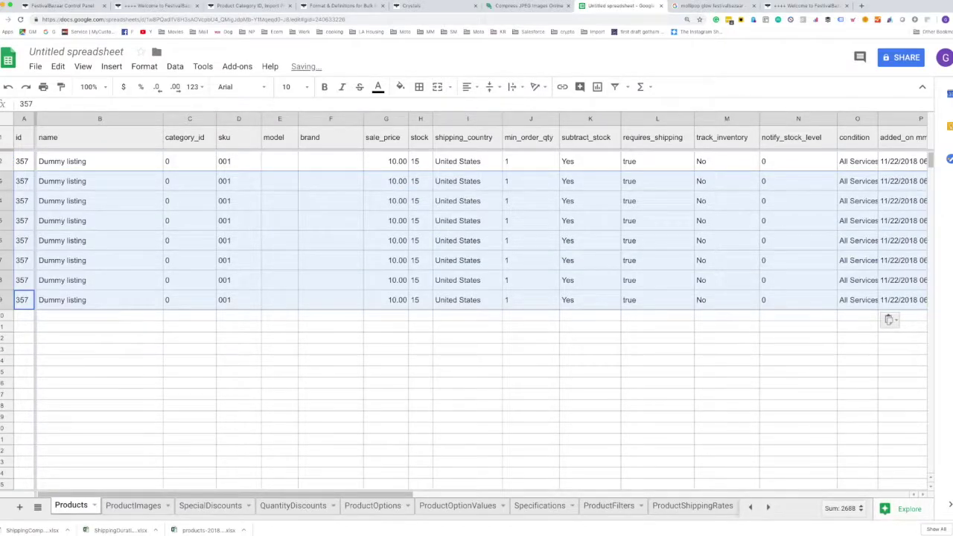
pyautogui.click(66, 395)
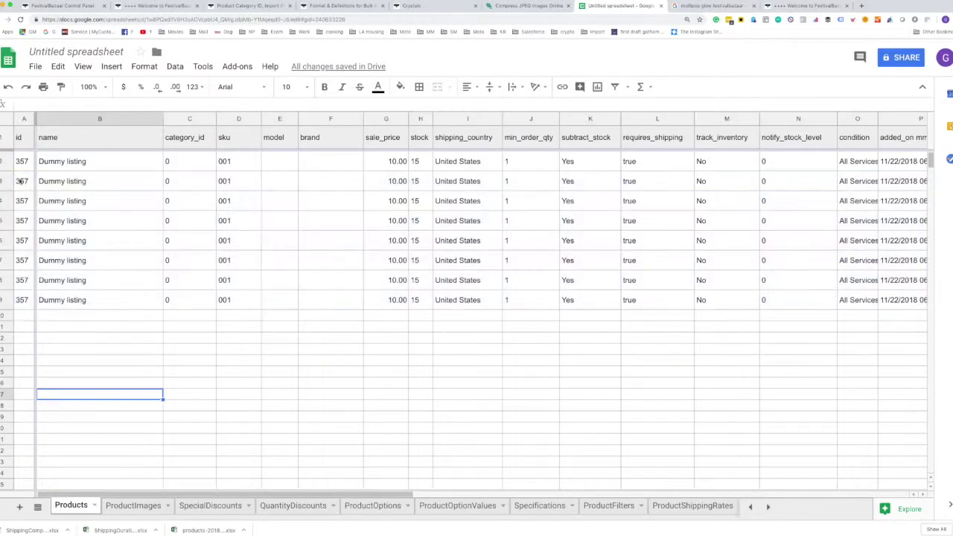
# - Number the ids of the seven copied listings consecutively from 358 to 364
pyautogui.click(22, 181)
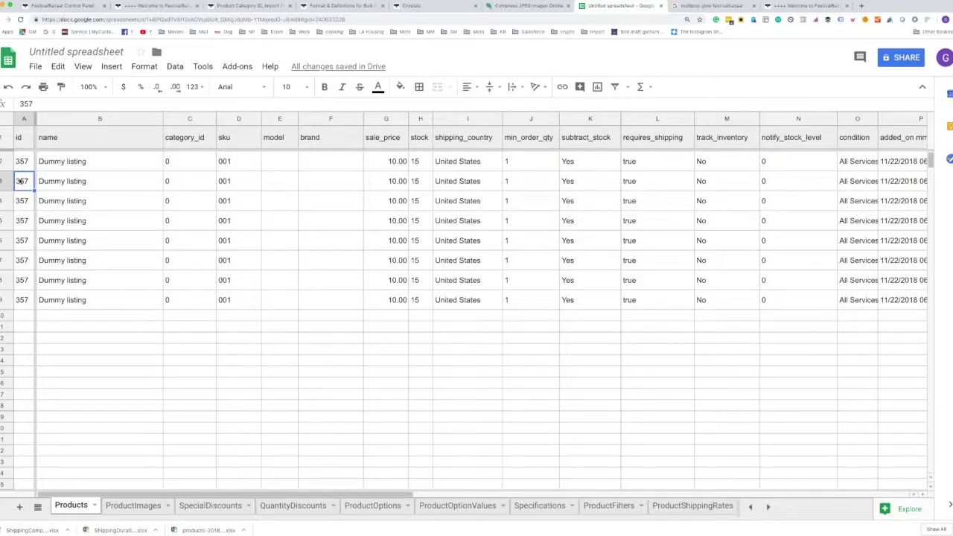
pyautogui.write('358 359 360 361 362')
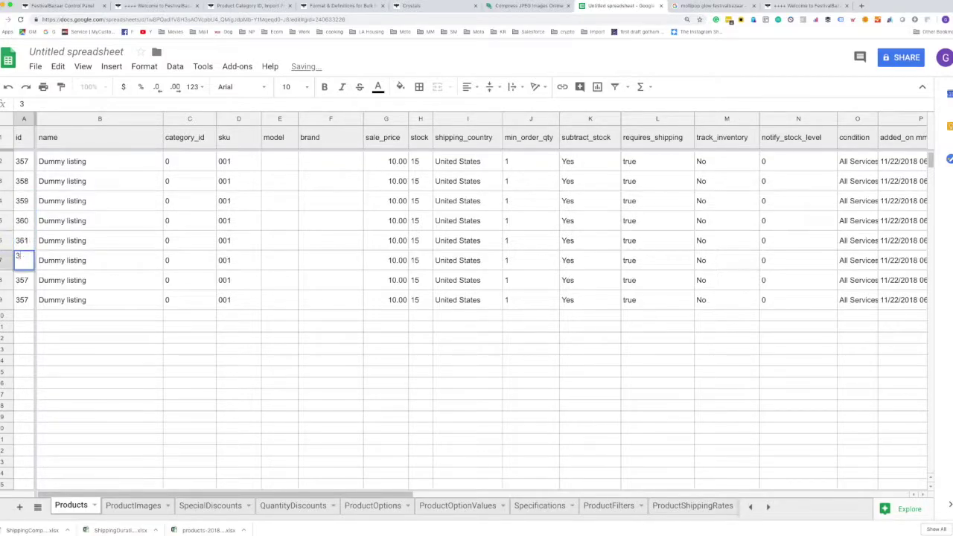
pyautogui.write(' 363 364')
# - Select the category_id cell of the first Dummy listing and open the Product Category ID reference table
pyautogui.click(189, 220)
pyautogui.press('Up')
pyautogui.press('Up')
pyautogui.press('Up')
pyautogui.press('Up')
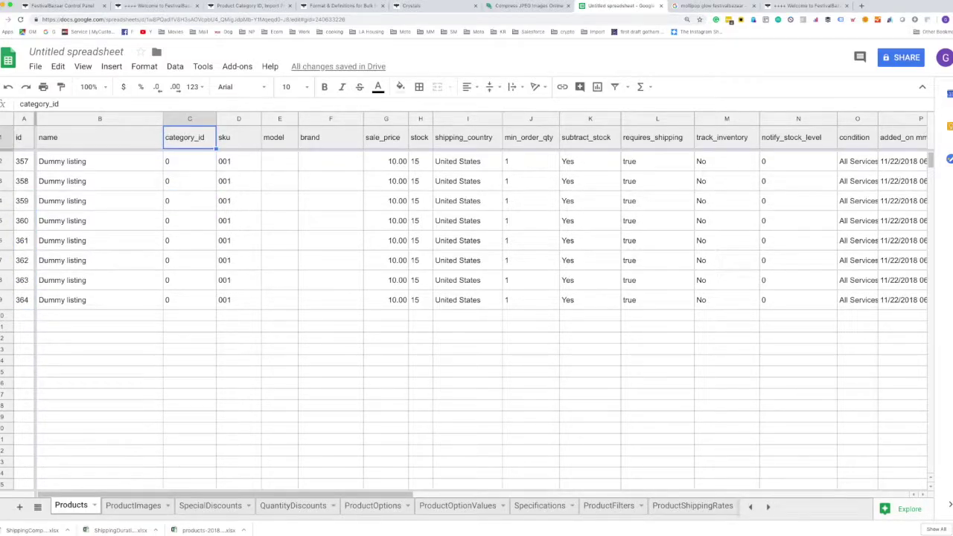
pyautogui.click(193, 151)
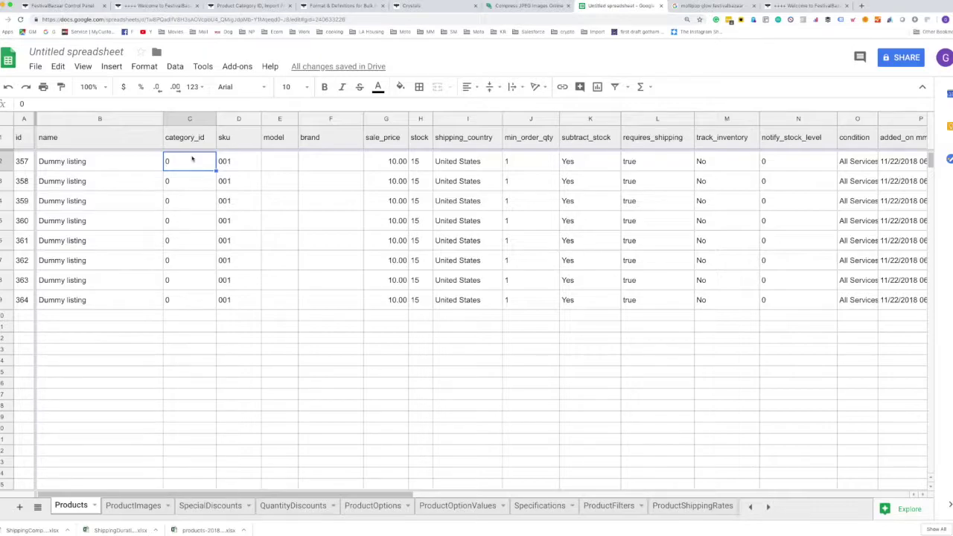
pyautogui.click(233, 6)
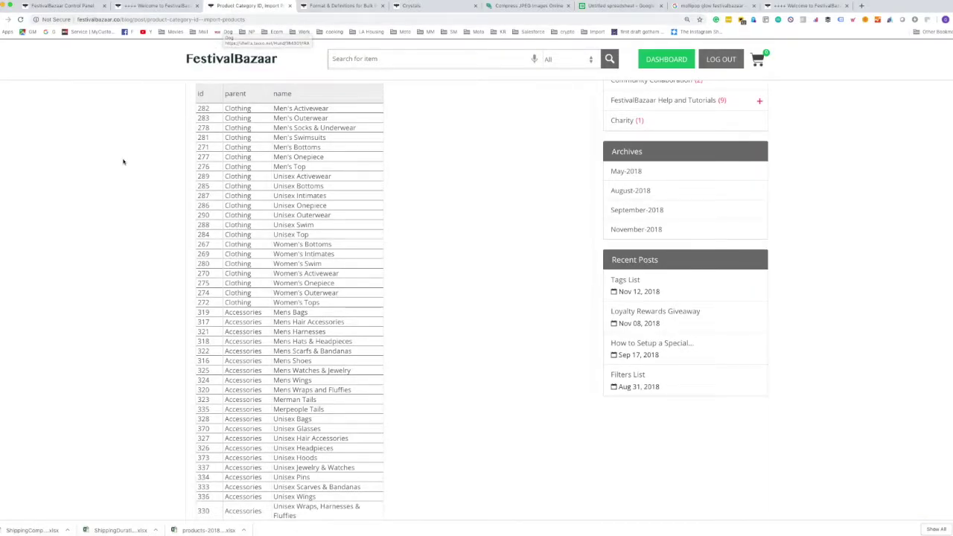
pyautogui.scroll(1, 123, 161)
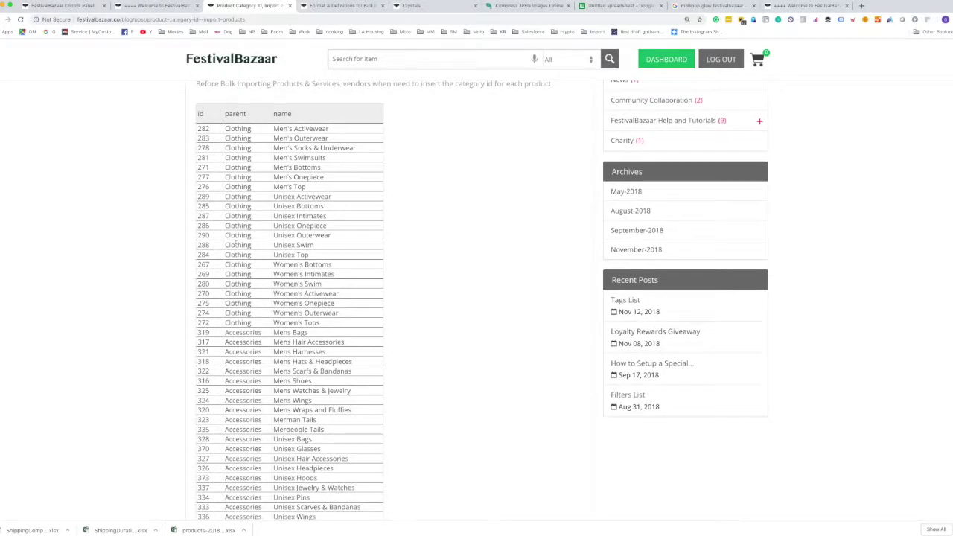
# - Examine the Product Category ID table for the Women's Tops category under Clothing
pyautogui.scroll(-2, 226, 354)
pyautogui.scroll(-10, 249, 258)
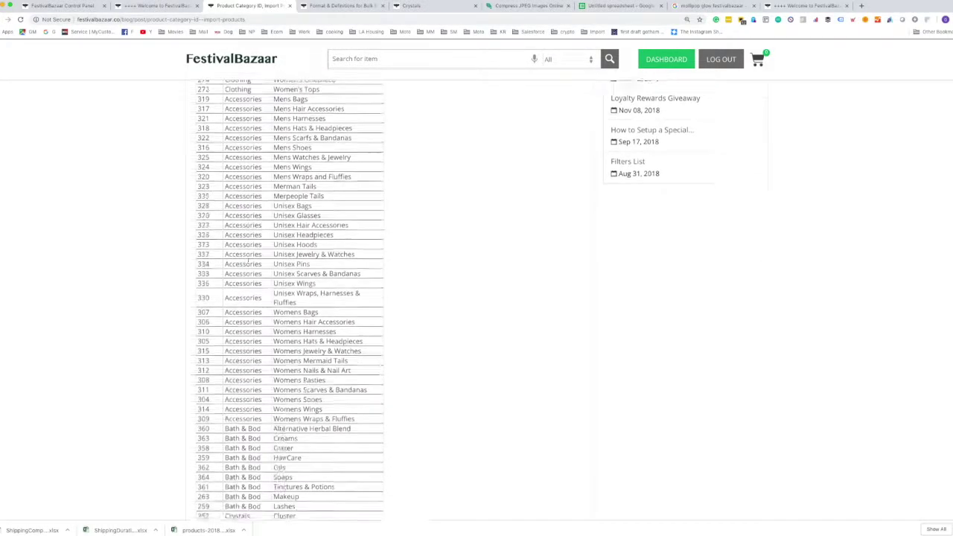
pyautogui.scroll(-1, 248, 259)
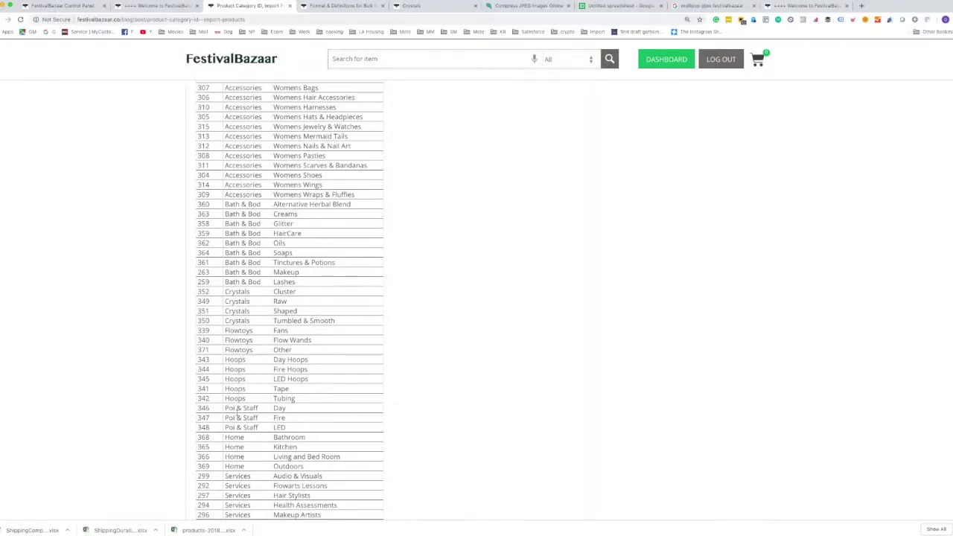
pyautogui.scroll(-3, 238, 411)
pyautogui.scroll(-4, 233, 382)
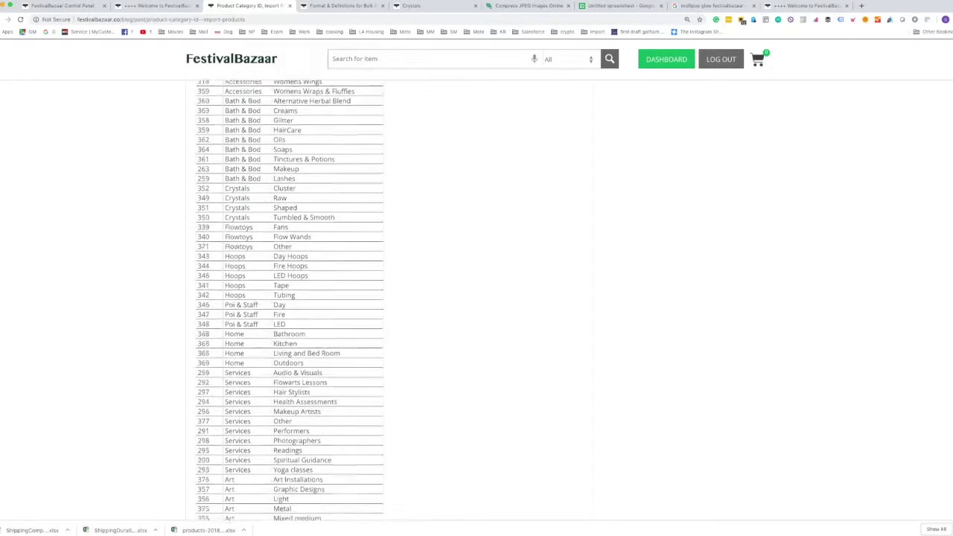
pyautogui.scroll(3, 236, 318)
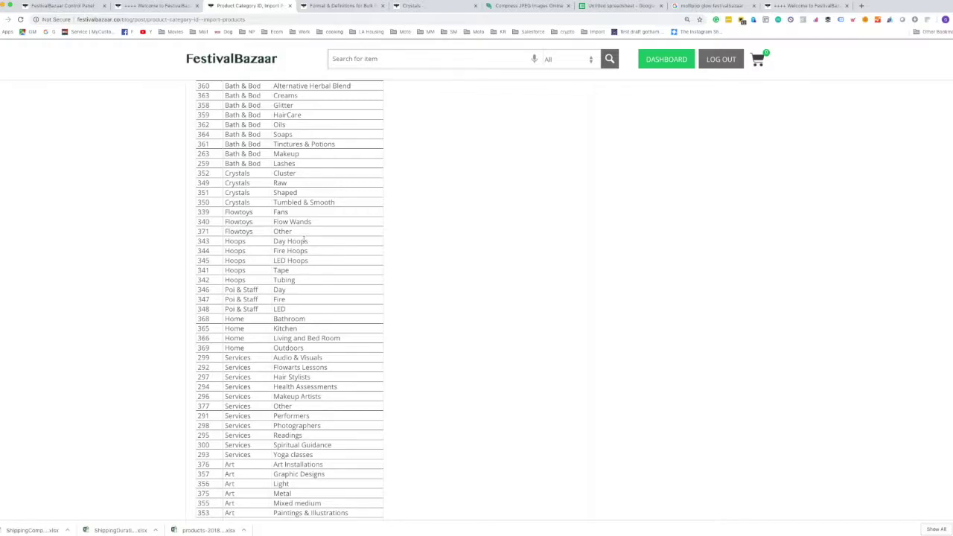
pyautogui.scroll(20, 305, 253)
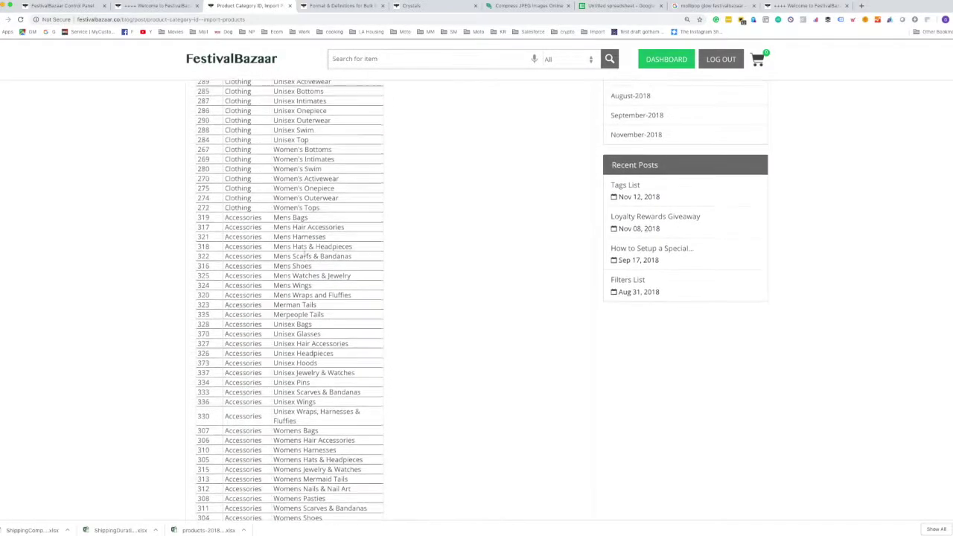
pyautogui.scroll(3, 304, 253)
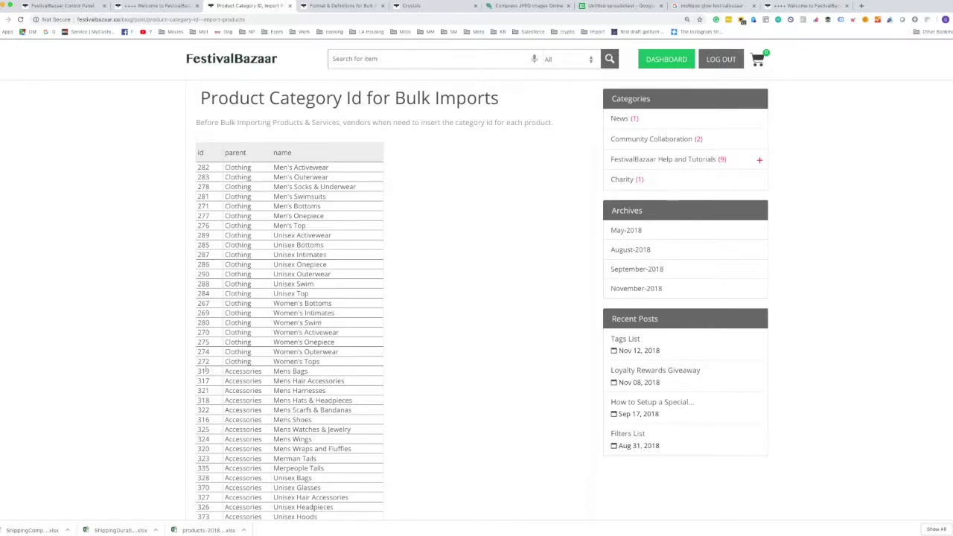
# - Set the first Dummy listing's category_id to 272, the id for Women's Tops
pyautogui.moveTo(211, 364)
pyautogui.mouseDown()
pyautogui.moveTo(191, 365)
pyautogui.moveTo(198, 363)
pyautogui.mouseUp()
pyautogui.hotkey('ctrl', '7')
pyautogui.write('272')
pyautogui.press('Return')
pyautogui.press('Up')
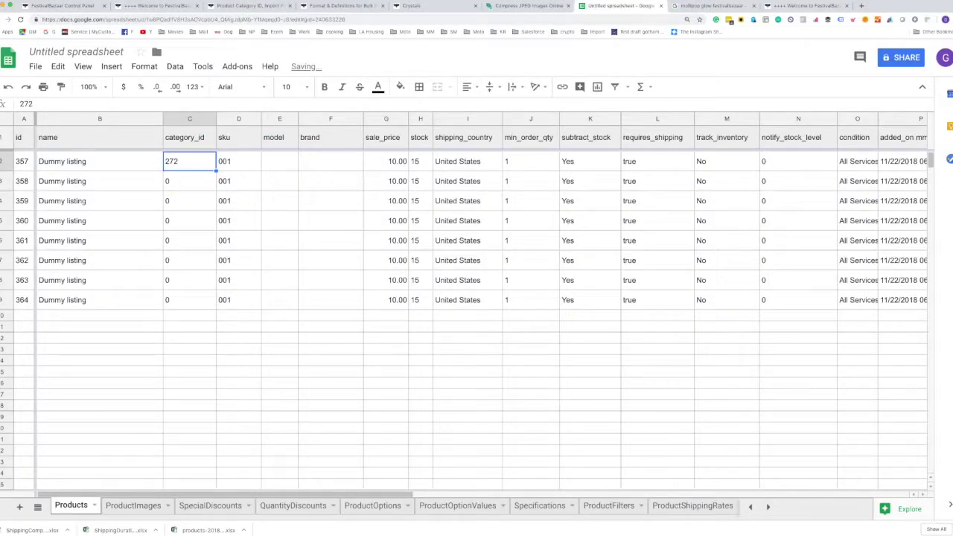
# - Copy category_id 272 into the listings with ids 358 through 362
pyautogui.hotkey('ctrl', 'c')
pyautogui.press('Down')
pyautogui.hotkey('ctrl', 'v')
pyautogui.press('Down')
pyautogui.hotkey('ctrl', 'v')
pyautogui.press('Down')
pyautogui.hotkey('ctrl', 'v')
pyautogui.press('Down')
pyautogui.hotkey('ctrl', 'v')
pyautogui.press('Down')
pyautogui.hotkey('ctrl', 'v')
pyautogui.press('Down')
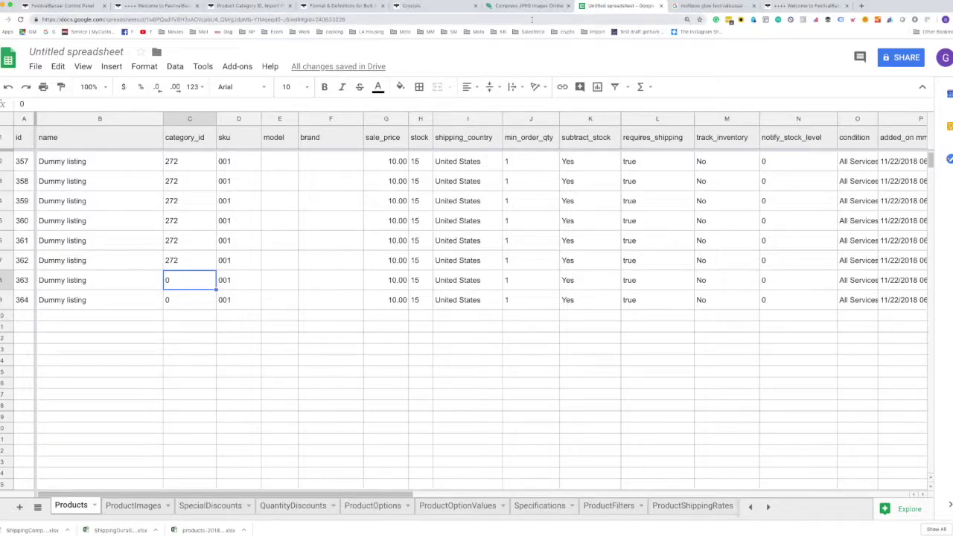
# - Look up the Women's Bottoms id and set category_id to 267 for listings 363 and 364
pyautogui.click(245, 5)
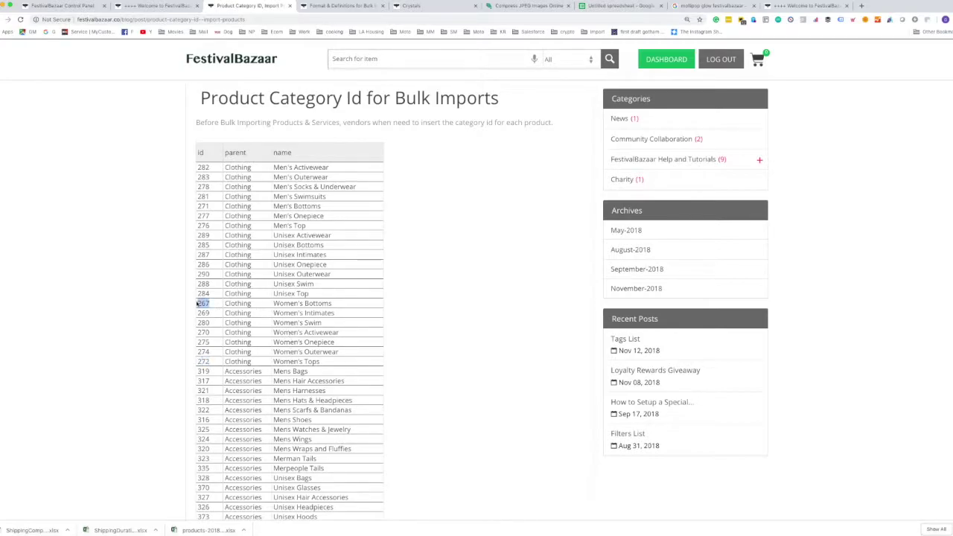
pyautogui.press('super+7')
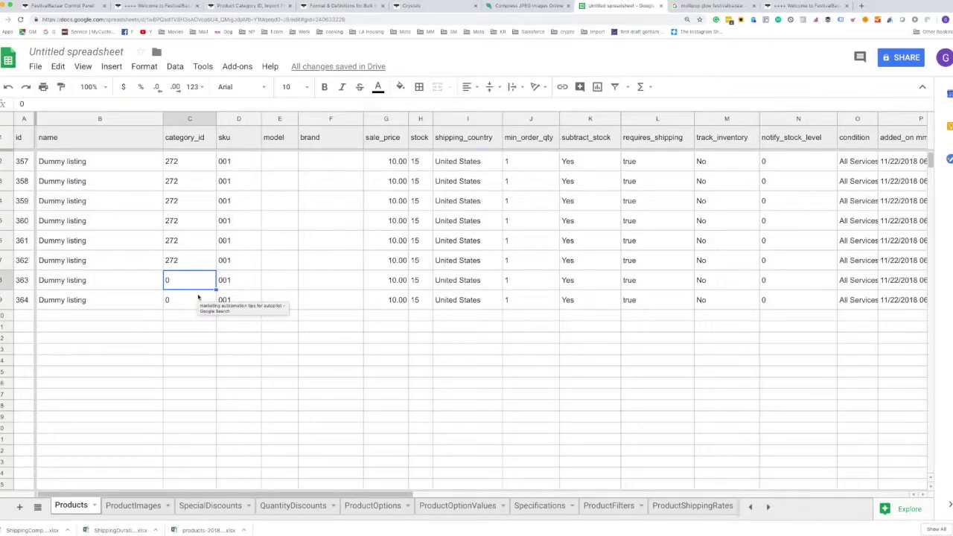
pyautogui.write('267')
pyautogui.press('Return')
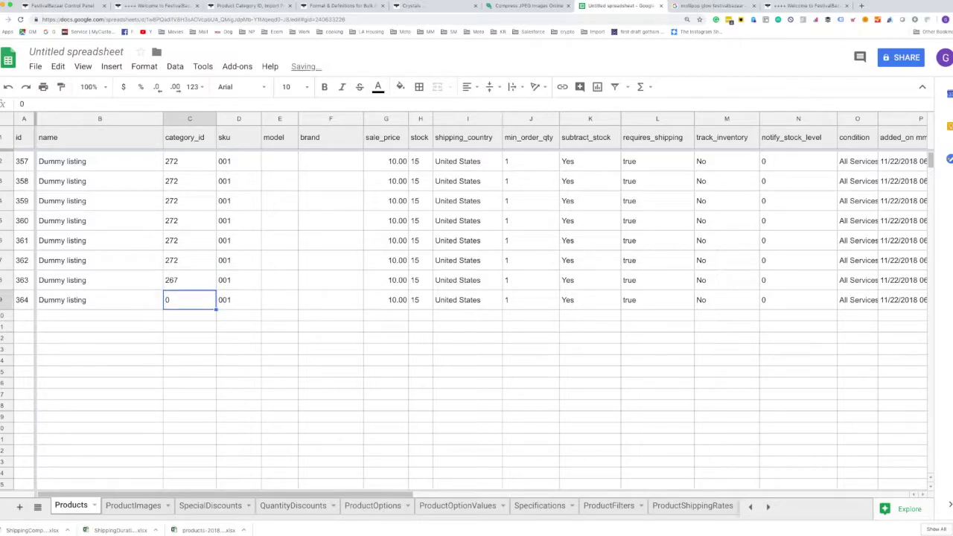
pyautogui.write('267')
pyautogui.press('Return')
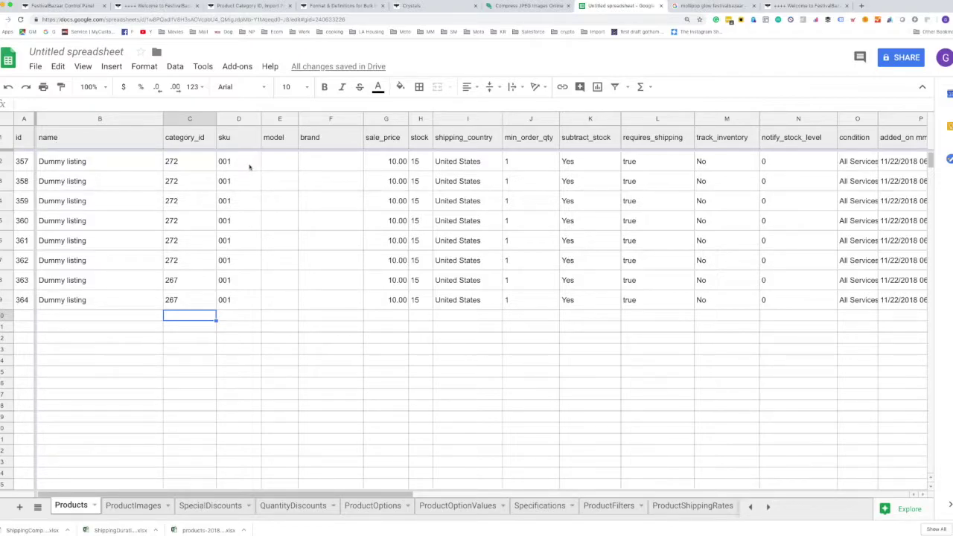
# - Name listing 358 Cosmic Top and number the copied listings' SKUs from 002 to 008
pyautogui.click(95, 180)
pyautogui.write('Cosmic Top')
pyautogui.click(238, 161)
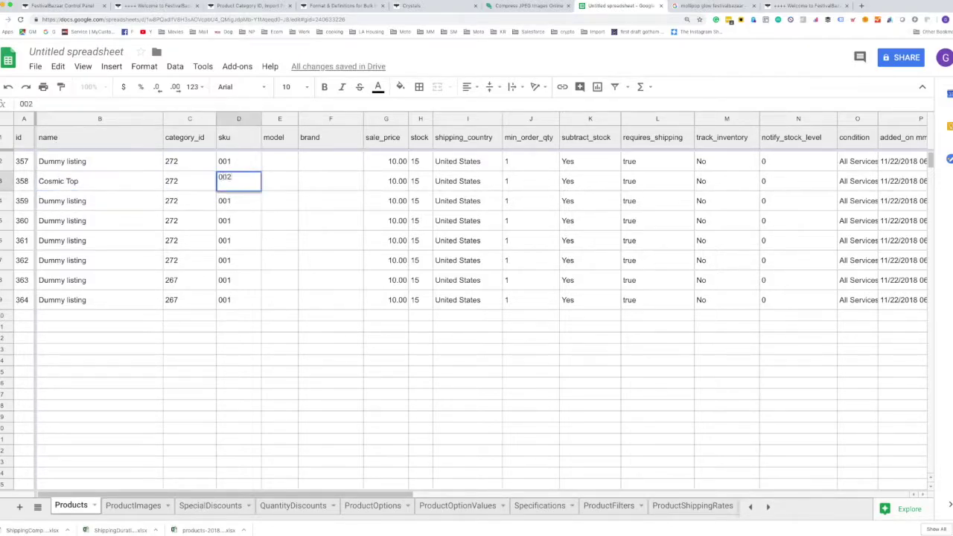
pyautogui.moveTo(216, 171); pyautogui.dragTo(216, 309)
# - Name listings 359 through 364 Kitty Top, Lunart Top, Ana Top, Galactic Top, Lunar Bottoms and Ana Bottoms
pyautogui.write('Lunar TopAna TopGalactic Top Lunar Bottoms Ana Bottoms')
pyautogui.click(99, 240)
pyautogui.write('Ana Top')
pyautogui.click(99, 221)
pyautogui.write('Lunart Top')
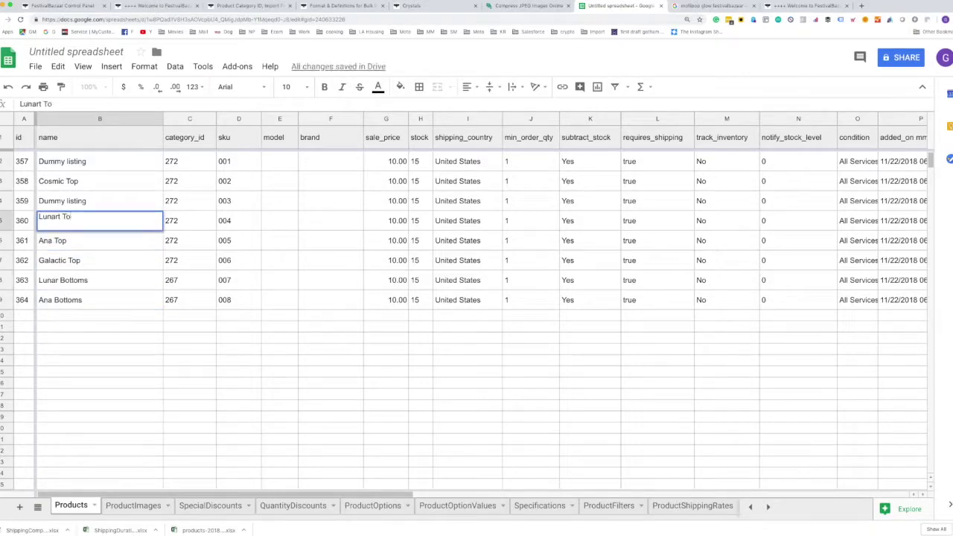
pyautogui.click(99, 200)
pyautogui.write('Kitty Top')
pyautogui.click(68, 360)
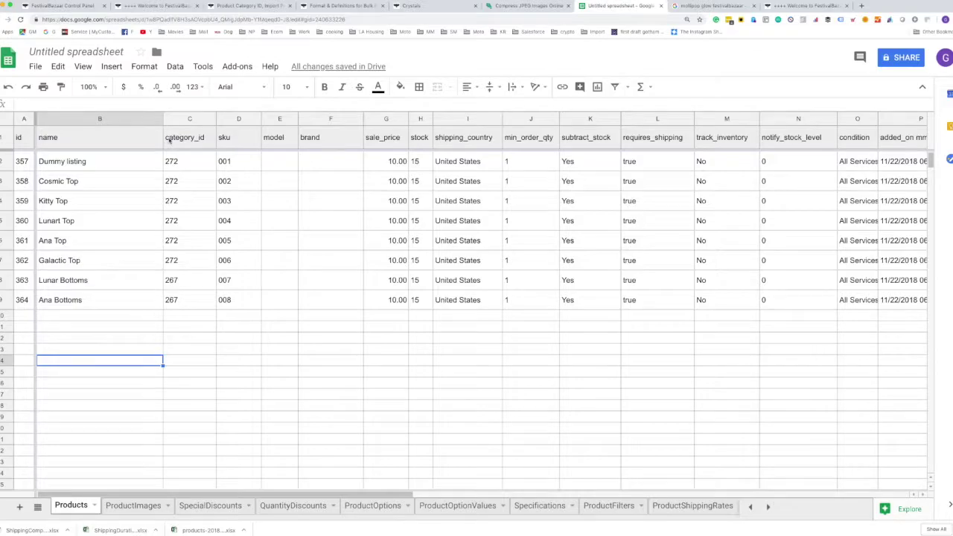
# - Check the remaining product columns and rename the spreadsheet as Import Example
pyautogui.hscroll(10, 435, 197)
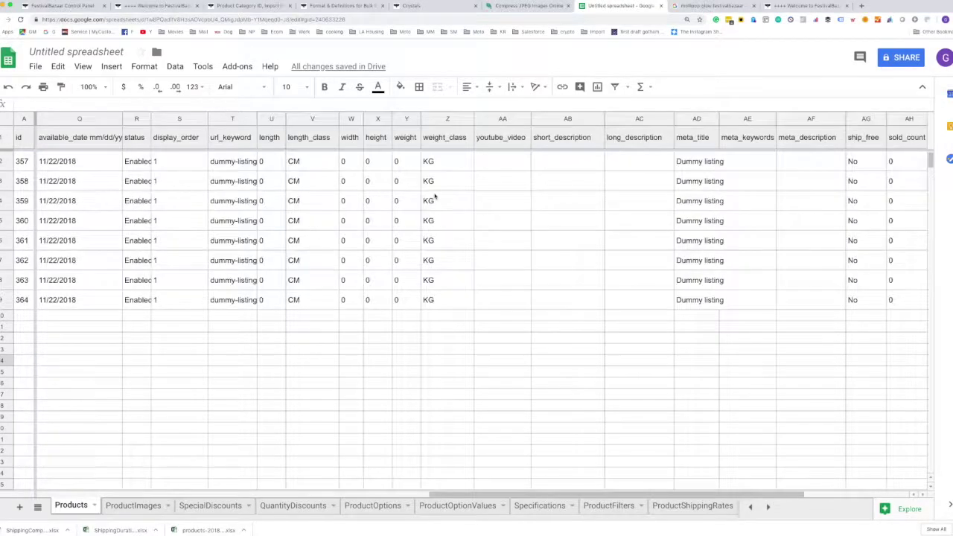
pyautogui.hscroll(-10, 434, 197)
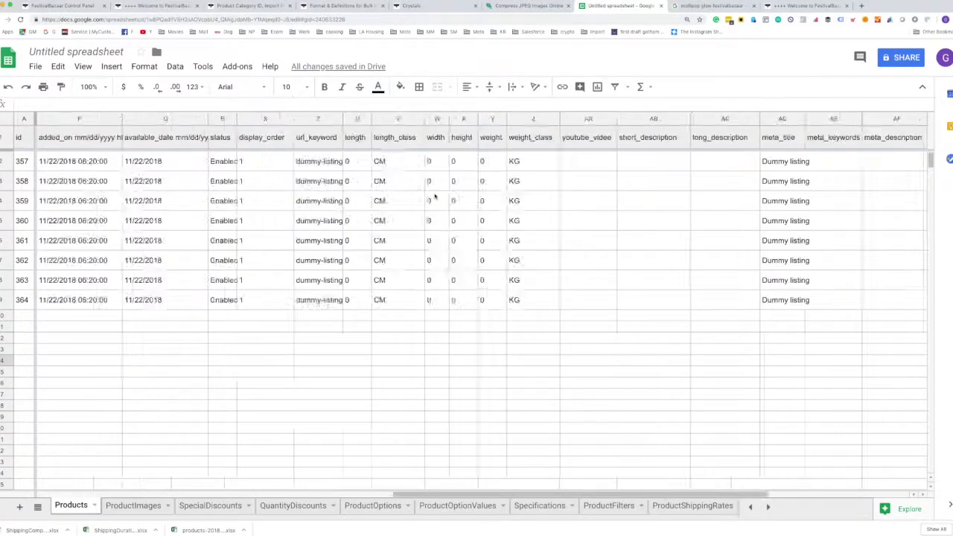
pyautogui.click(75, 52)
pyautogui.write('Import Example')
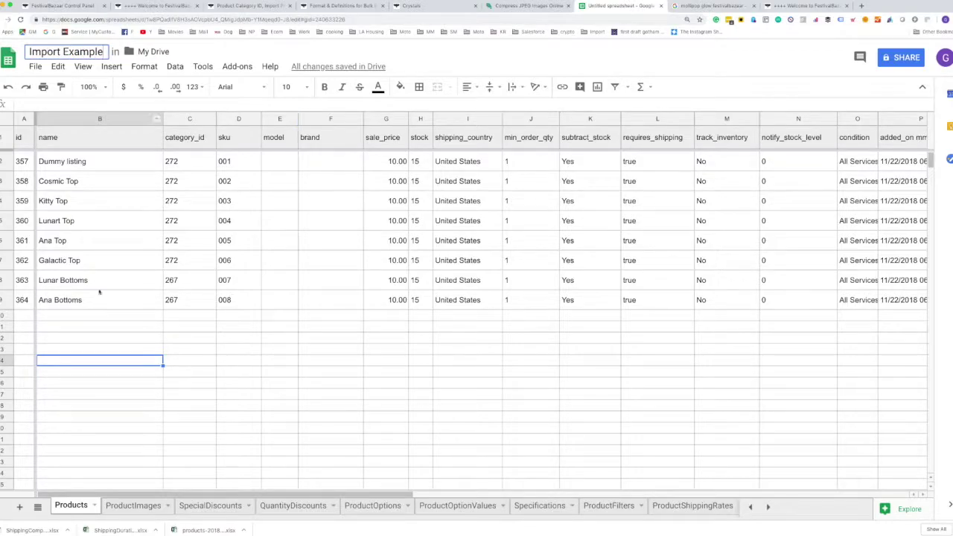
pyautogui.click(97, 282)
# - Download the spreadsheet as a Microsoft Excel (.xlsx) file
pyautogui.click(35, 66)
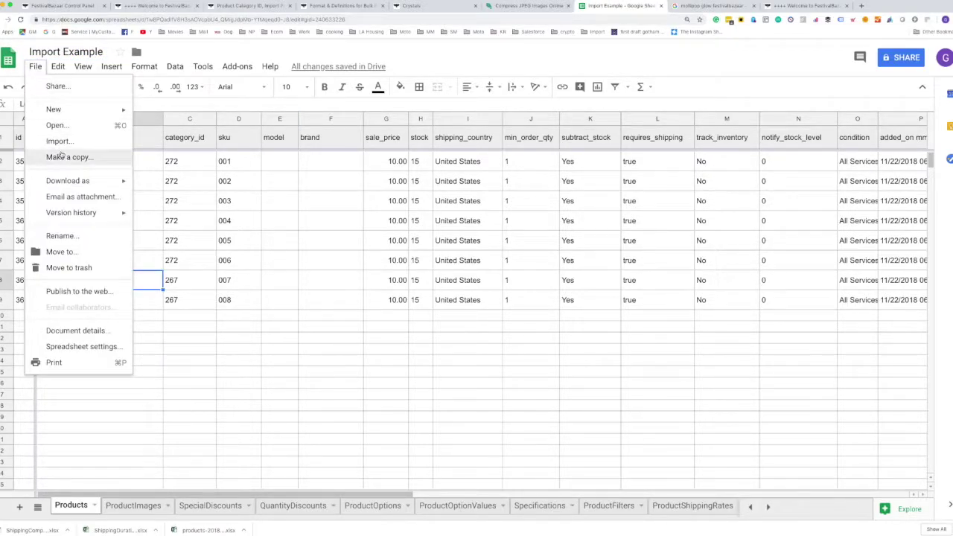
pyautogui.moveTo(65, 181)
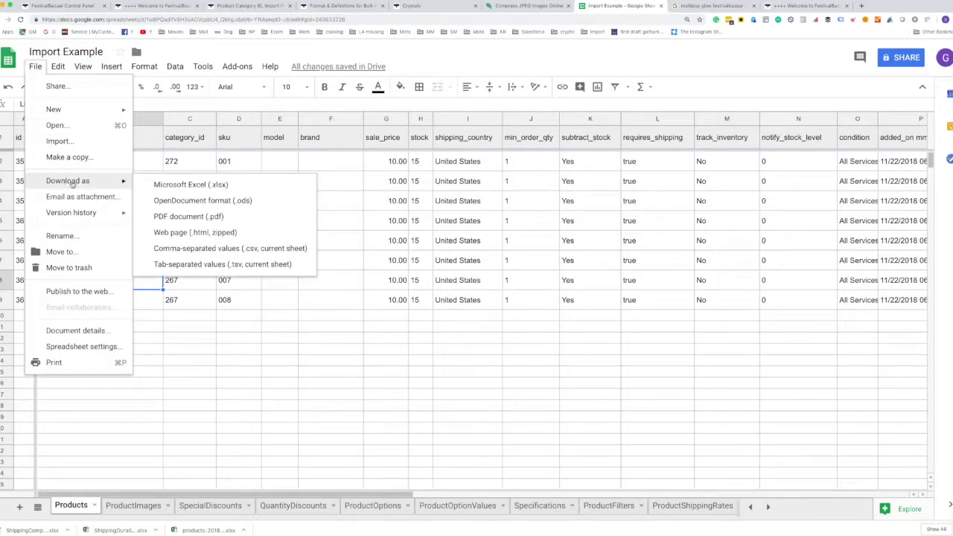
pyautogui.click(211, 190)
# - Switch to FestivalBazaar's Bulk Export/Import page and import Import Example.xlsx with the option to update and/or add data
pyautogui.press('super+2')
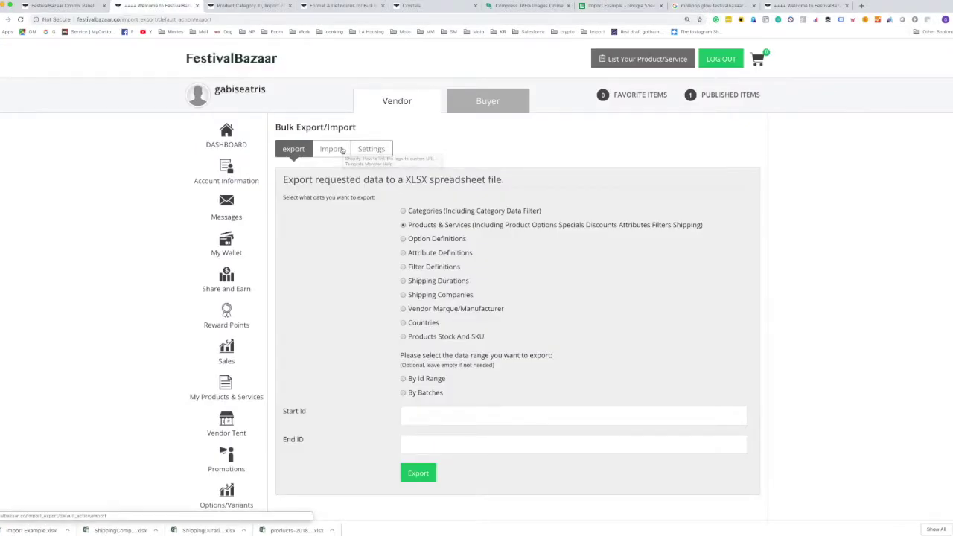
pyautogui.click(332, 149)
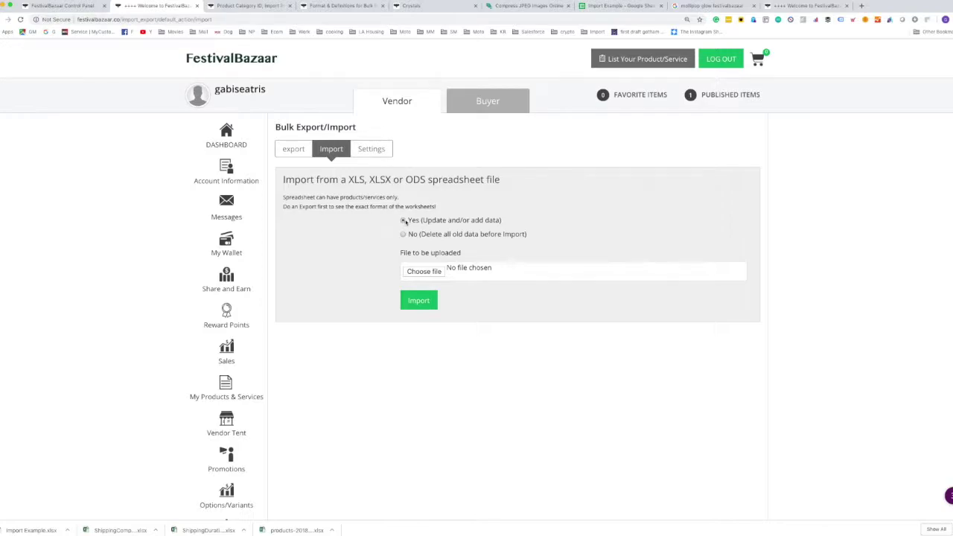
pyautogui.click(423, 271)
pyautogui.scroll(-5, 402, 130)
pyautogui.click(404, 133)
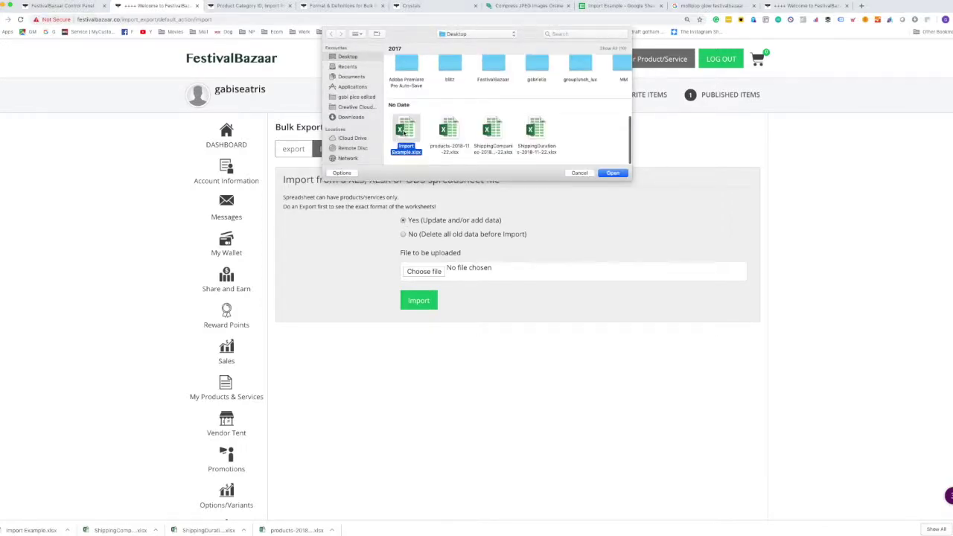
pyautogui.click(612, 173)
pyautogui.click(414, 301)
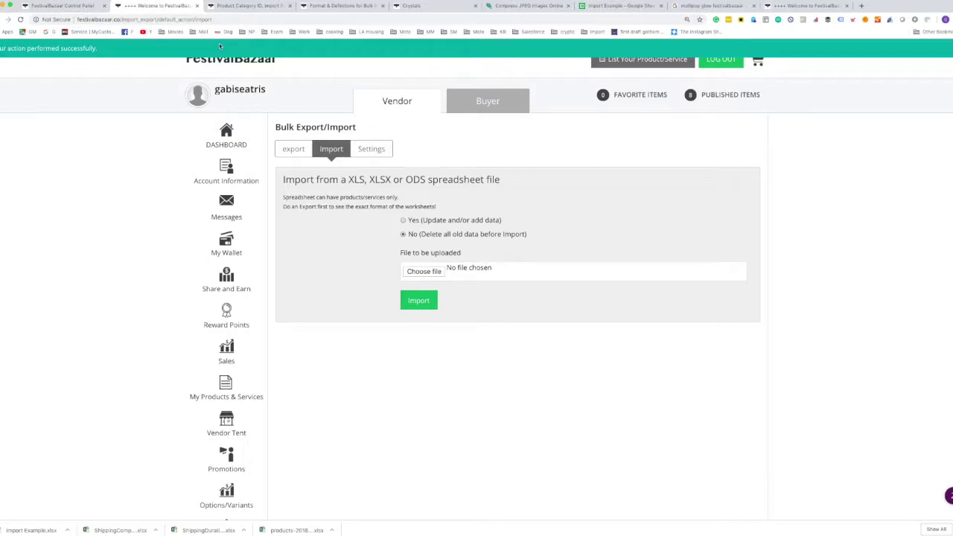
# - Review the imported products in the vendor account's published items list
pyautogui.click(702, 97)
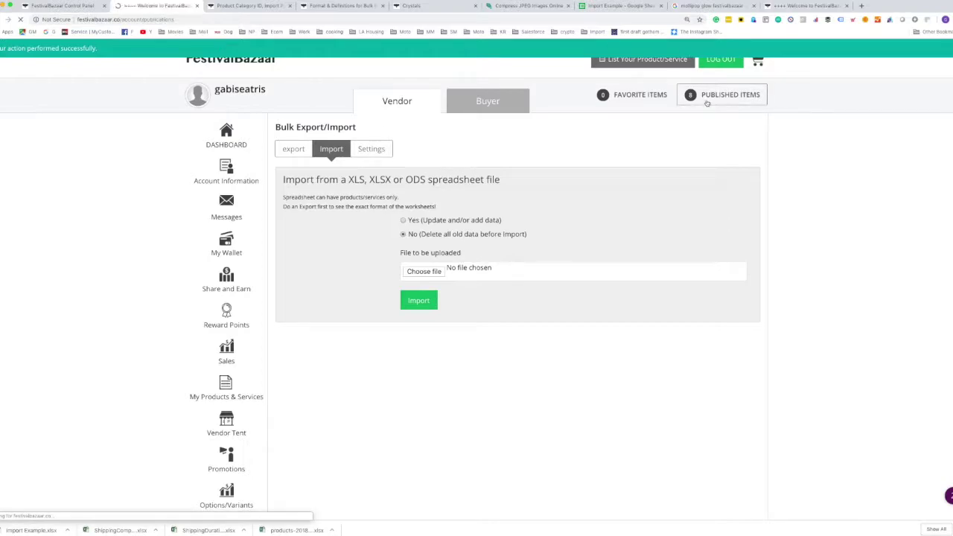
pyautogui.scroll(-5, 461, 315)
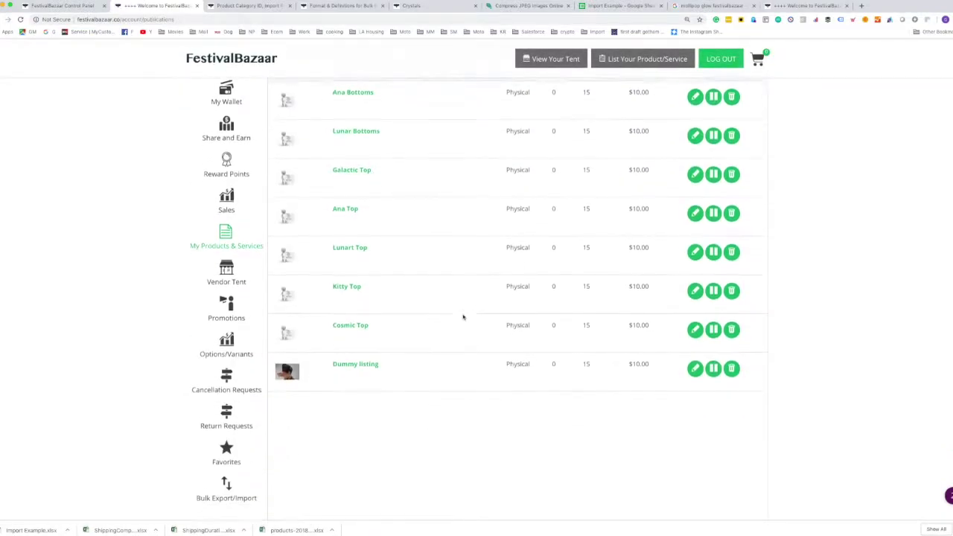
pyautogui.scroll(3, 462, 317)
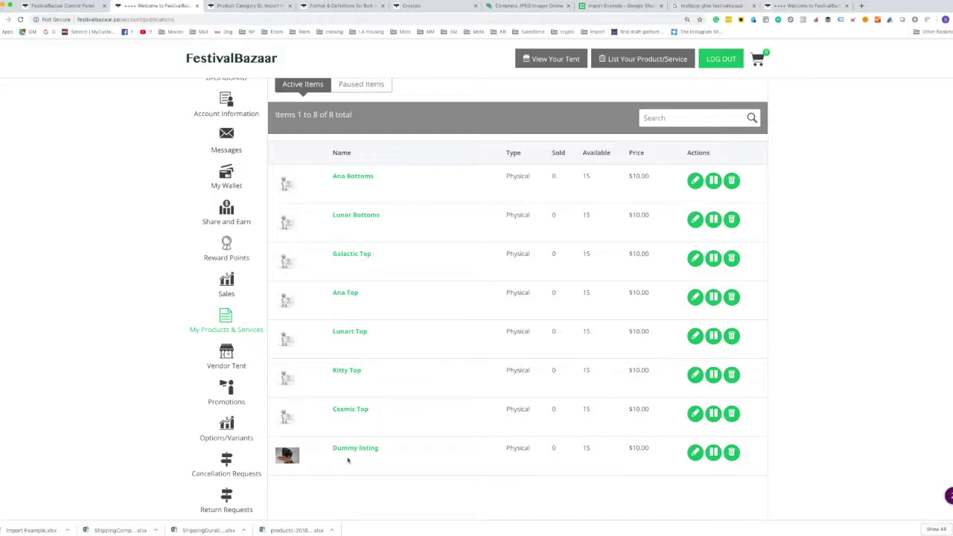
# - Return to Bulk Export/Import and export the Products & Services data
pyautogui.scroll(-4, 114, 367)
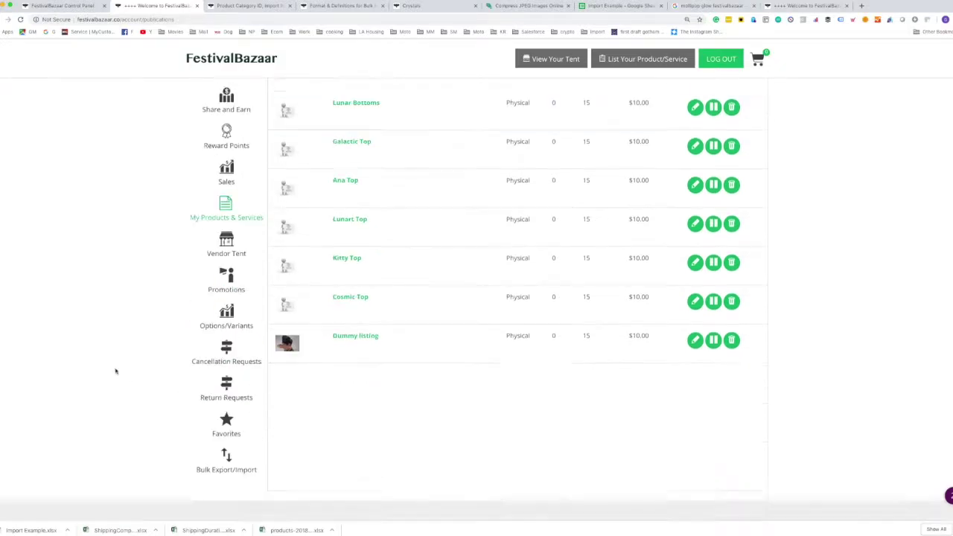
pyautogui.click(223, 442)
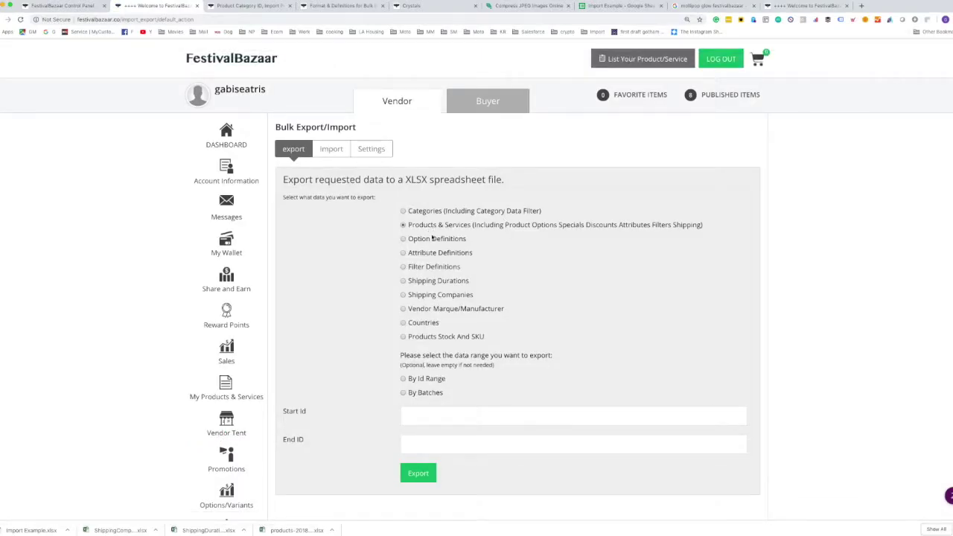
pyautogui.click(418, 473)
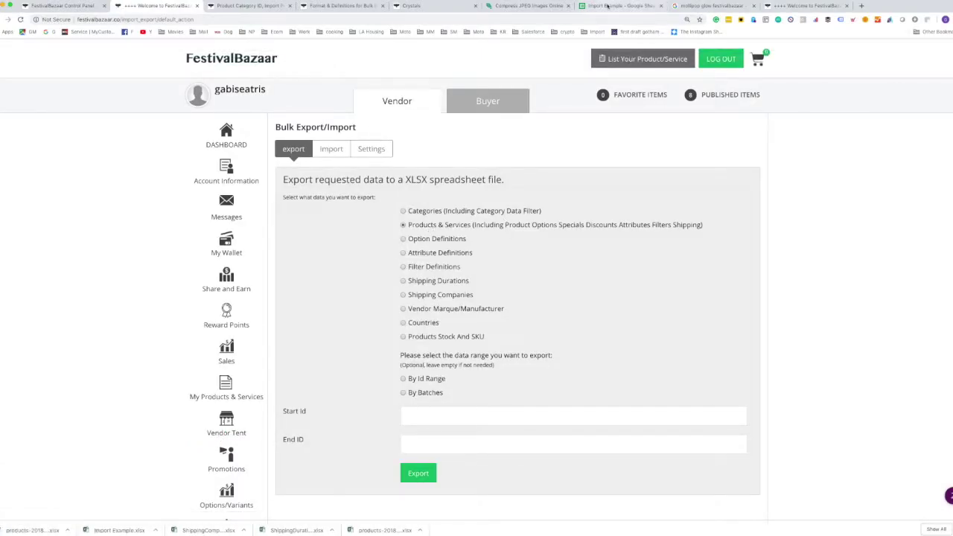
# - Switch to the Import Example spreadsheet and import the newly exported products-2018-11-22 (1).xlsx from the computer
pyautogui.click(607, 6)
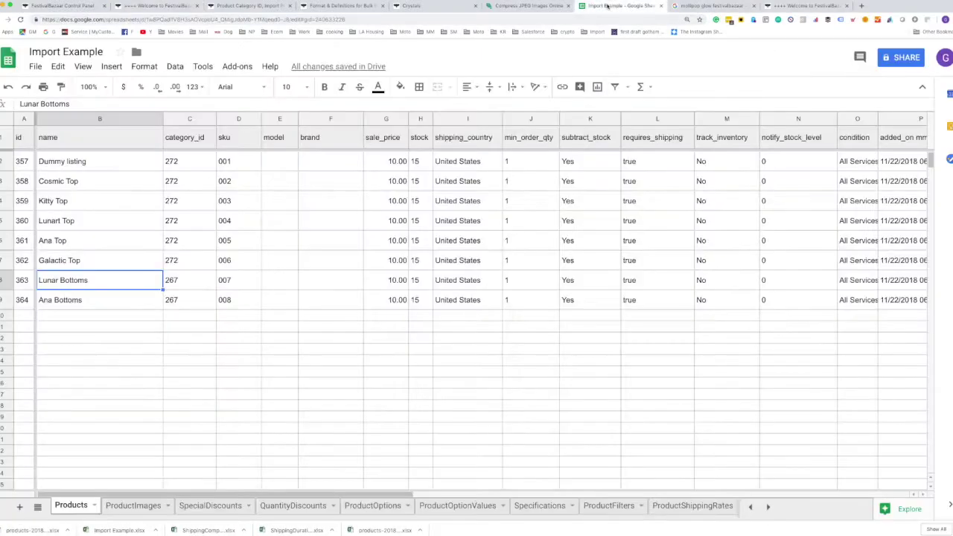
pyautogui.click(41, 68)
pyautogui.click(52, 143)
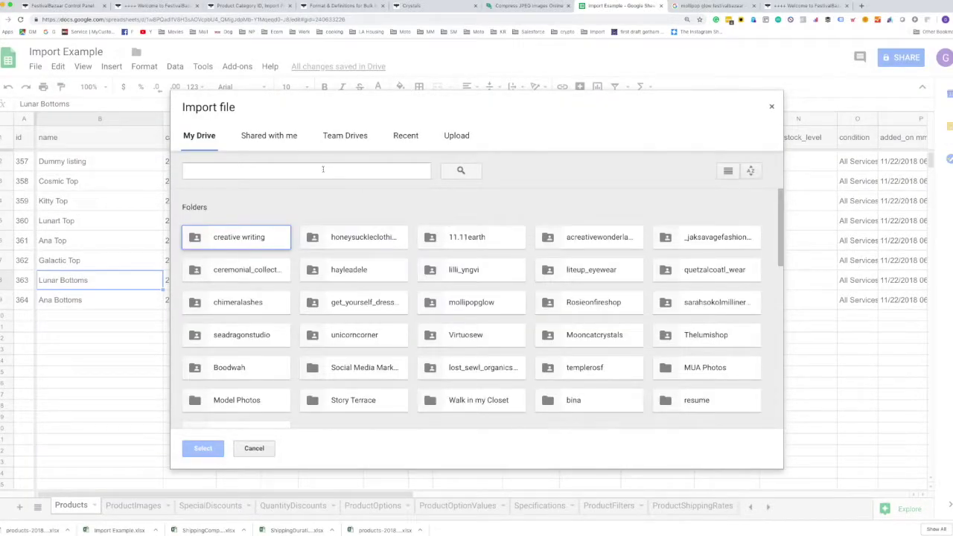
pyautogui.click(457, 136)
pyautogui.click(476, 308)
pyautogui.click(449, 133)
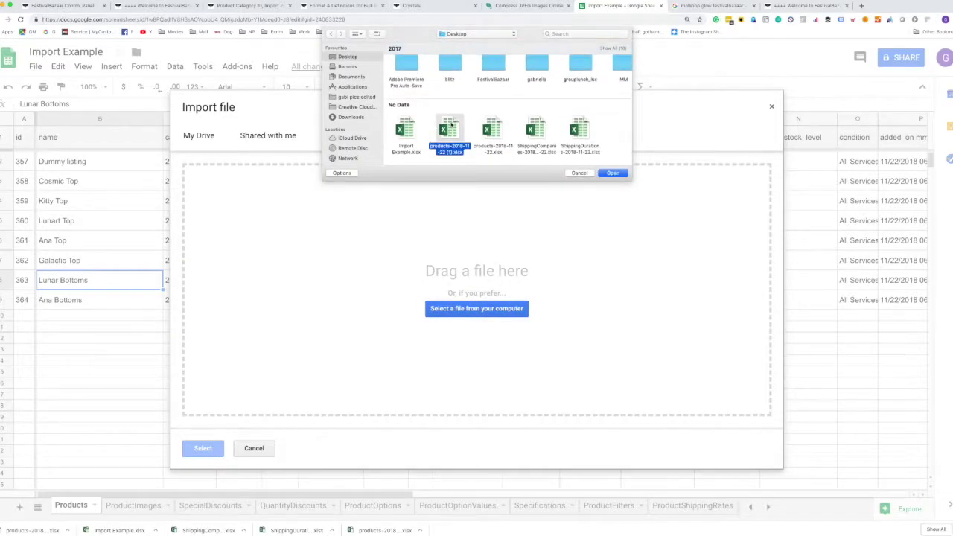
pyautogui.click(615, 173)
pyautogui.click(402, 355)
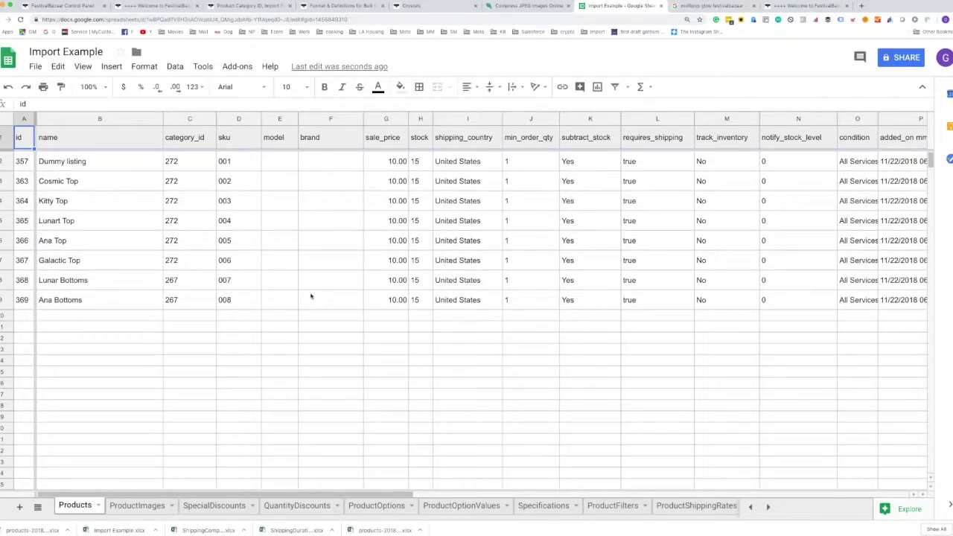
# - Read the Products tab column definitions on the Format & Definitions page and compare them with the Import Example spreadsheet's brand column
pyautogui.click(341, 6)
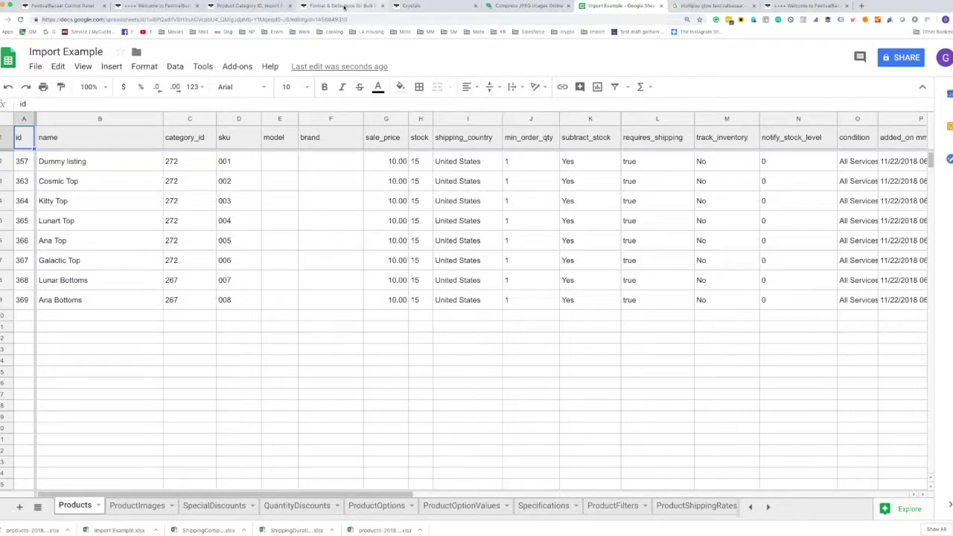
pyautogui.scroll(-2, 316, 220)
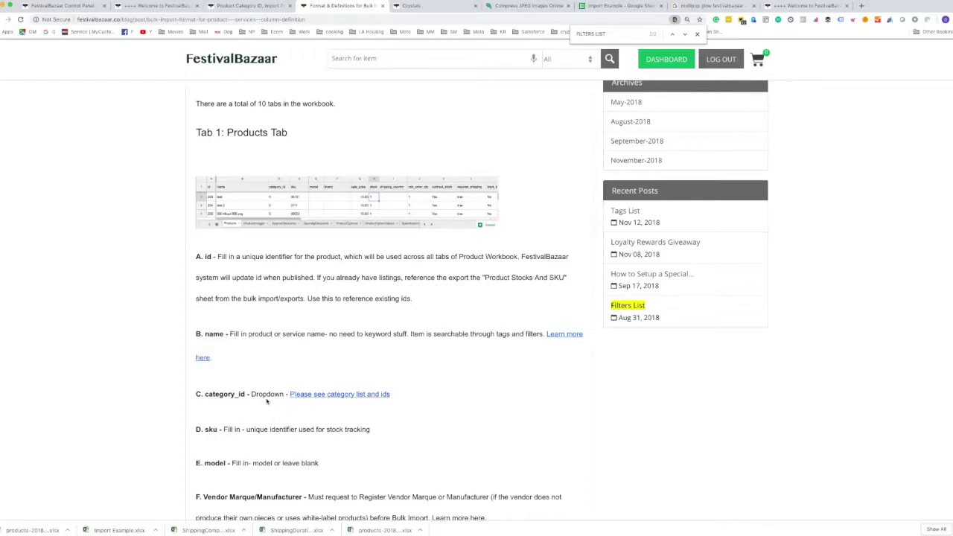
pyautogui.scroll(-1, 266, 401)
pyautogui.scroll(1, 267, 402)
pyautogui.scroll(-1, 266, 401)
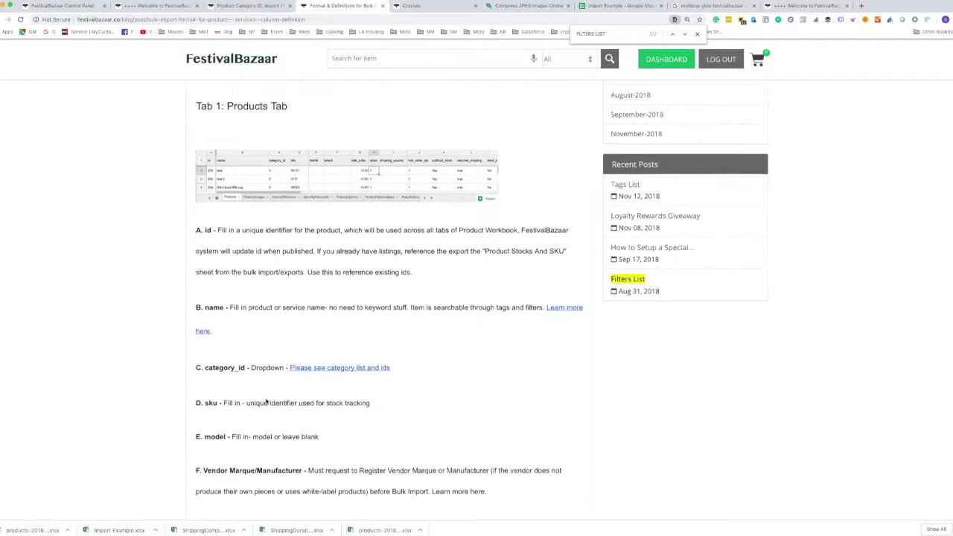
pyautogui.scroll(-5, 265, 367)
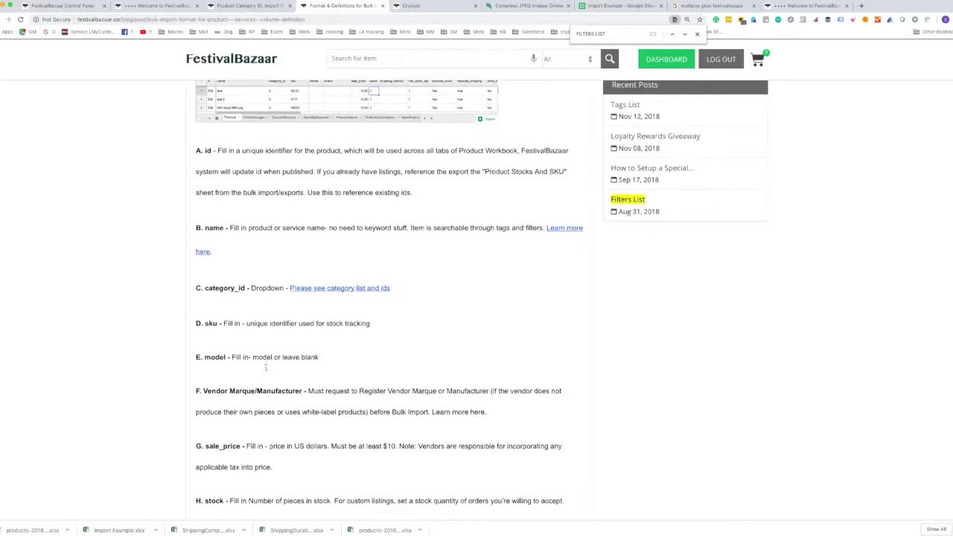
pyautogui.scroll(-1, 265, 370)
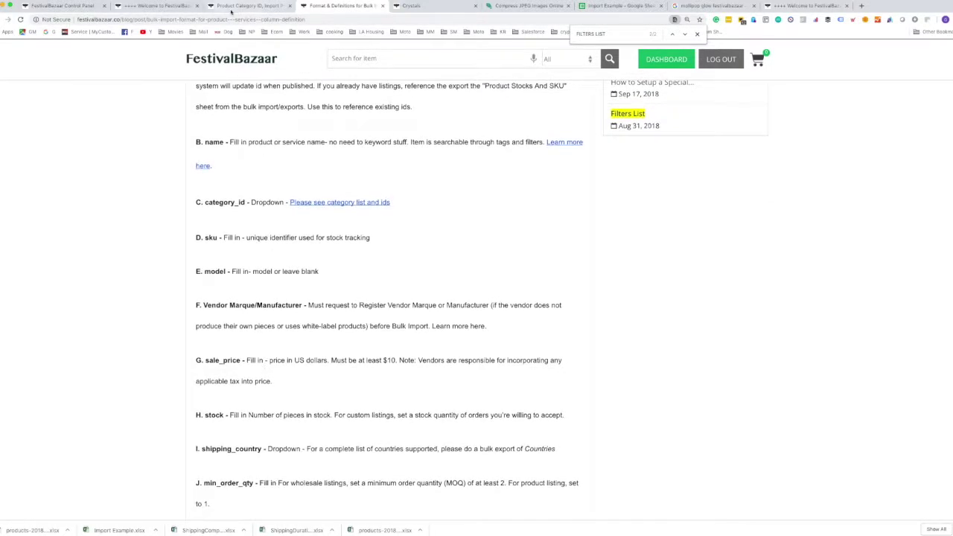
pyautogui.click(617, 6)
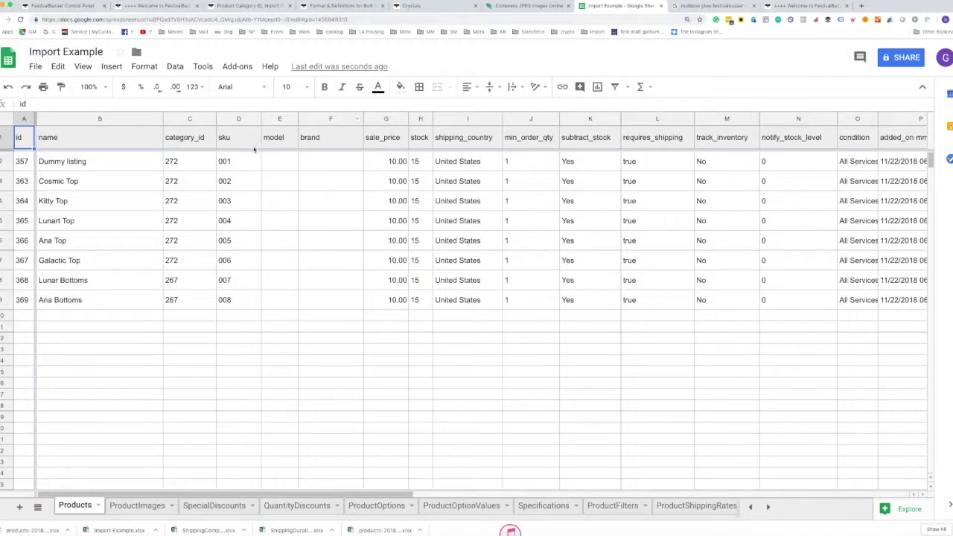
pyautogui.click(302, 158)
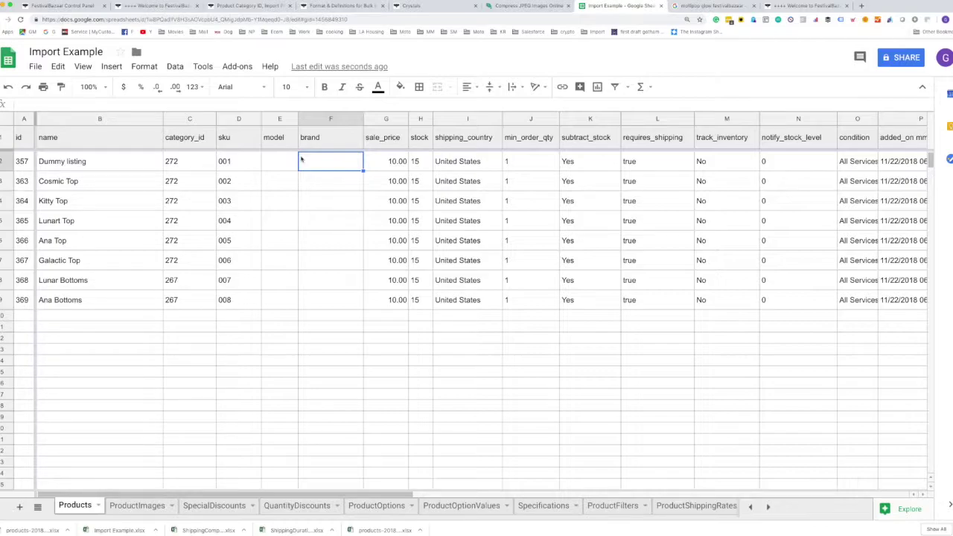
# - Set track_inventory to Yes for all listed products on the Products sheet
pyautogui.hscroll(5, 301, 159)
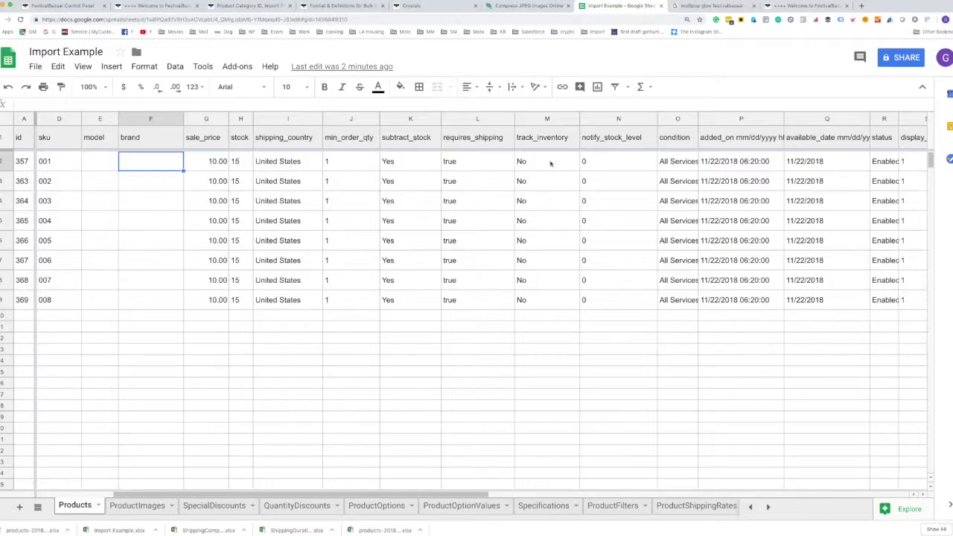
pyautogui.click(612, 163)
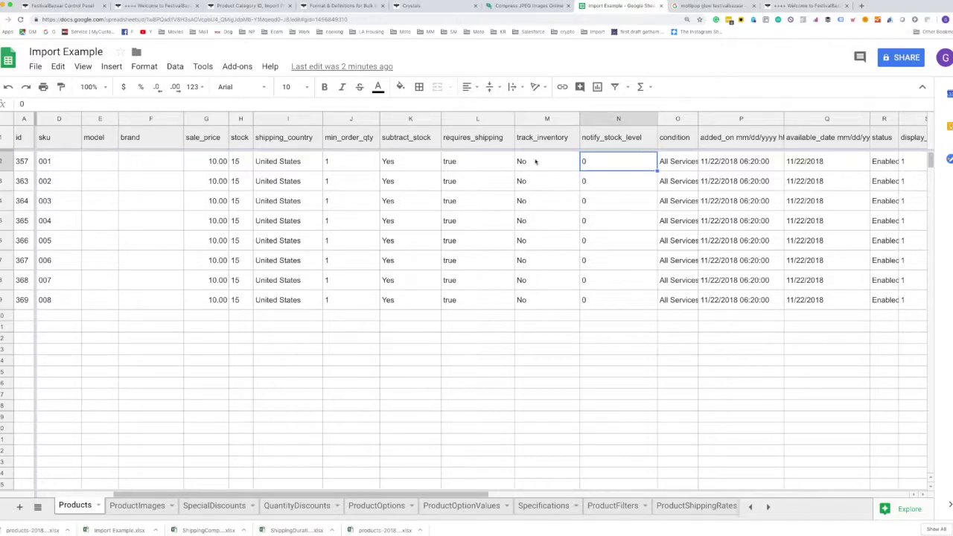
pyautogui.click(535, 161)
pyautogui.doubleClick(535, 161)
pyautogui.doubleClick(534, 161)
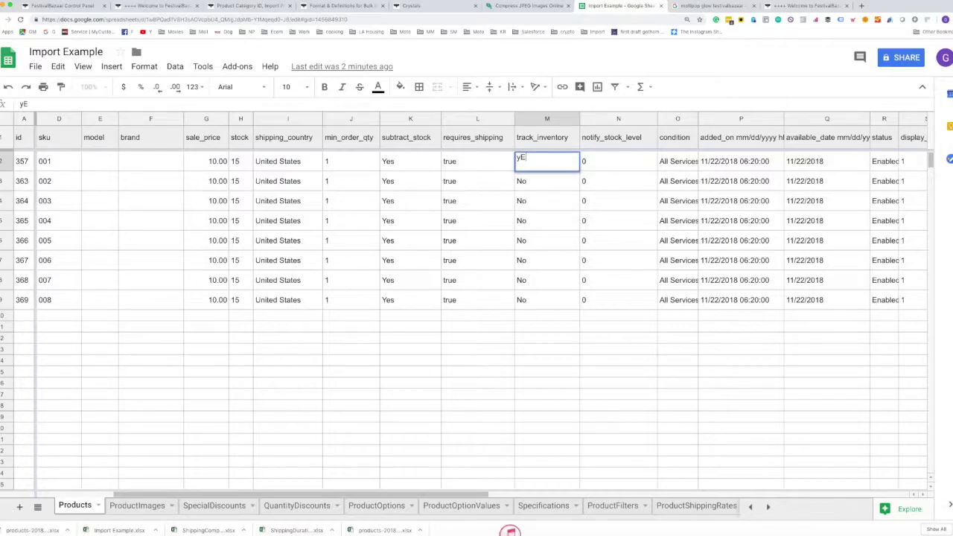
pyautogui.press('BackSpace')
pyautogui.write('Yes')
pyautogui.press('Return')
pyautogui.click(398, 160)
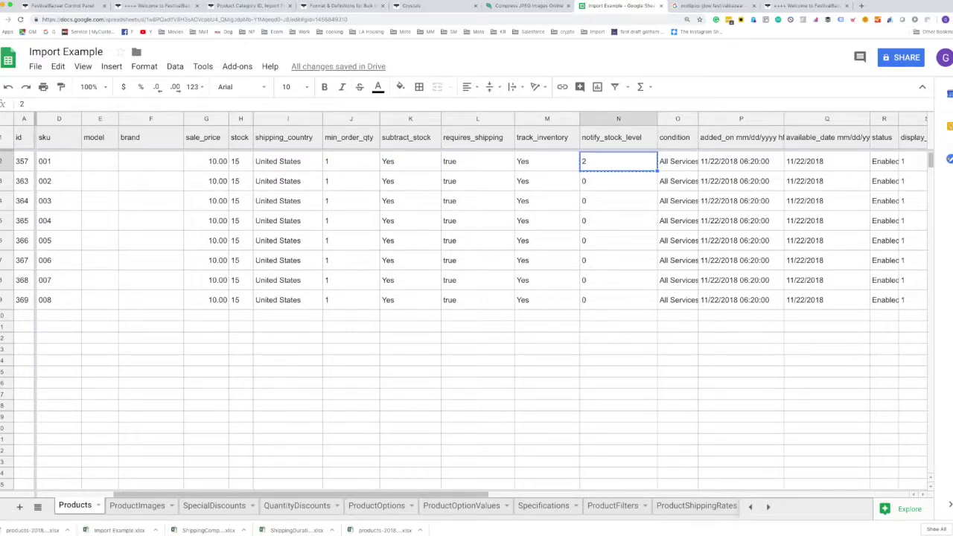
# - Fill the notify_stock_level column with 2 for all listed products
pyautogui.click(618, 181)
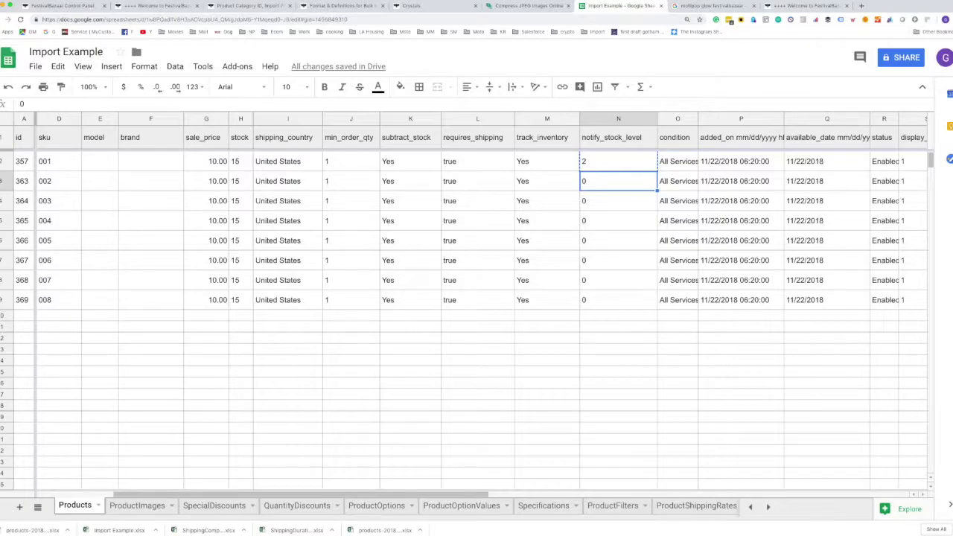
pyautogui.hotkey('ctrl', 'shift', 'Down')
pyautogui.hotkey('ctrl', 'v')
pyautogui.press('Right')
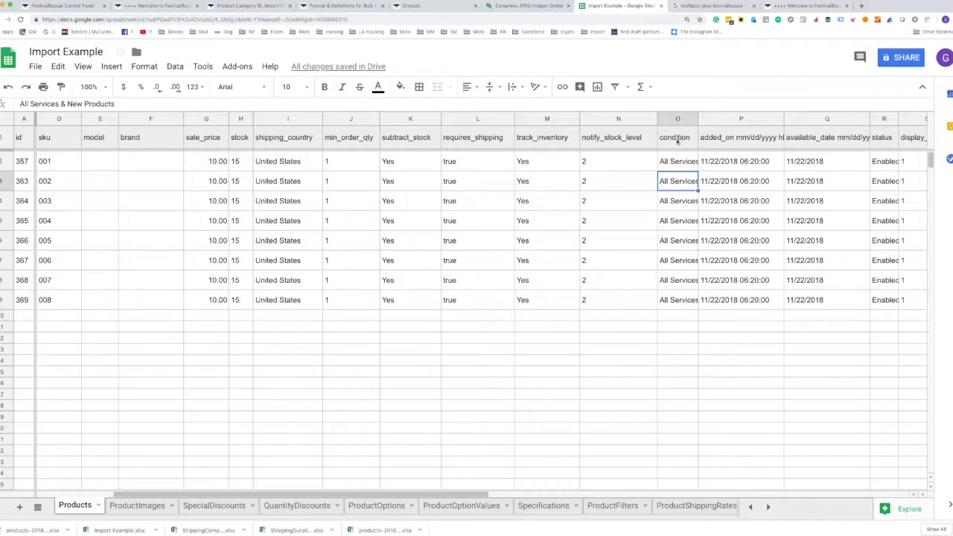
# - Widen the condition column and set the condition to Preloved for Cosmic Top and Up-cycled for Kitty Top
pyautogui.moveTo(698, 122); pyautogui.dragTo(772, 124)
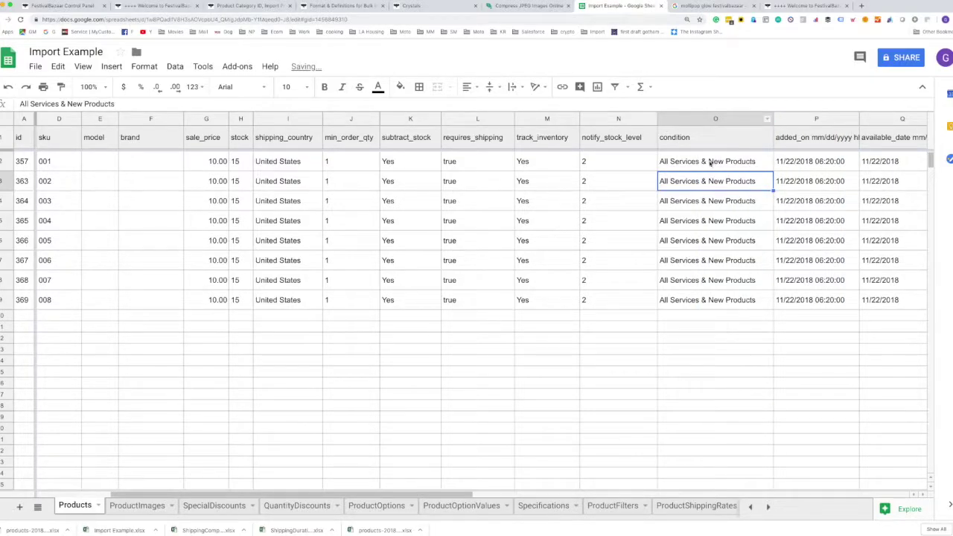
pyautogui.write('Preloved')
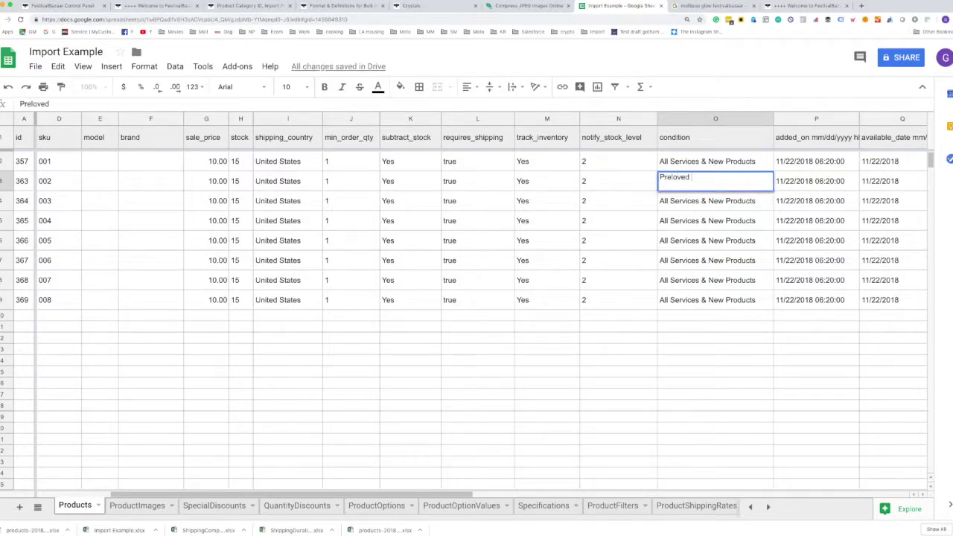
pyautogui.press('Return')
pyautogui.write('Up-cycled')
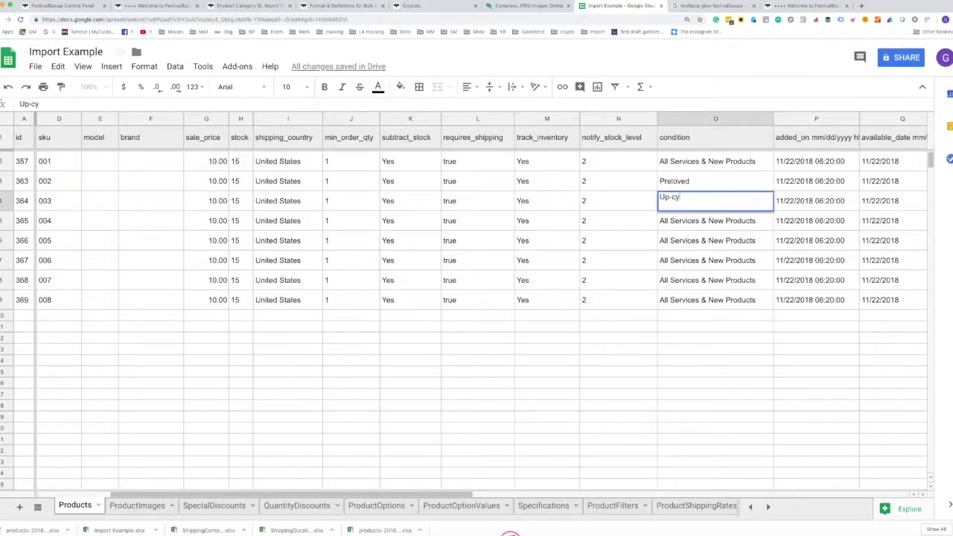
pyautogui.press('Return')
# - Check the length, width, height and weight columns, and set length_class to IN for product 363 and MM for product 364
pyautogui.hscroll(7, 663, 224)
pyautogui.click(631, 161)
pyautogui.moveTo(662, 158); pyautogui.dragTo(684, 305)
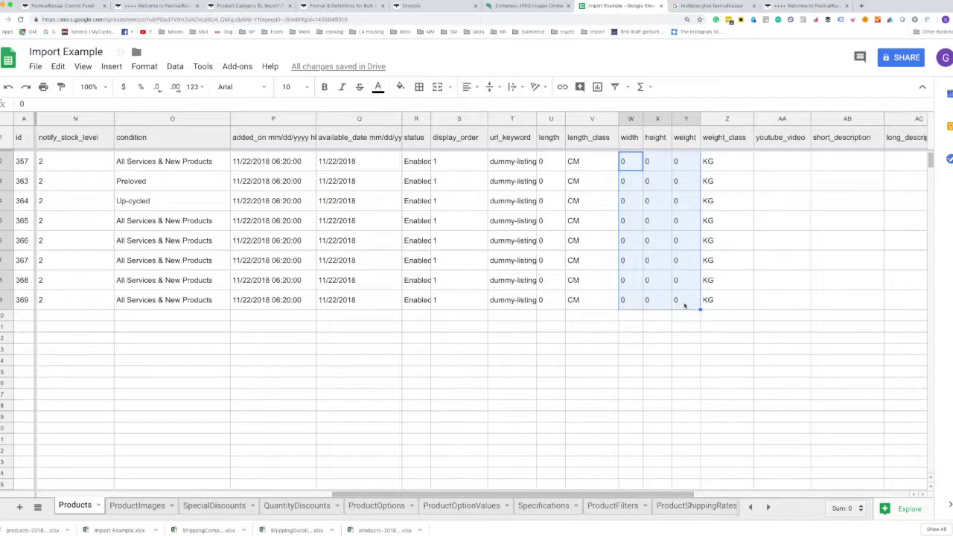
pyautogui.moveTo(547, 159); pyautogui.dragTo(545, 307)
pyautogui.click(598, 156)
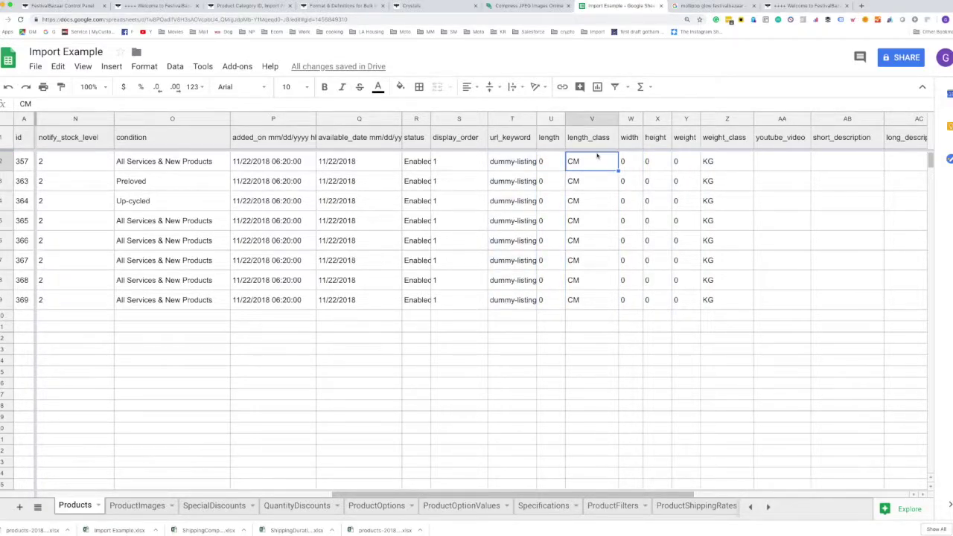
pyautogui.click(588, 181)
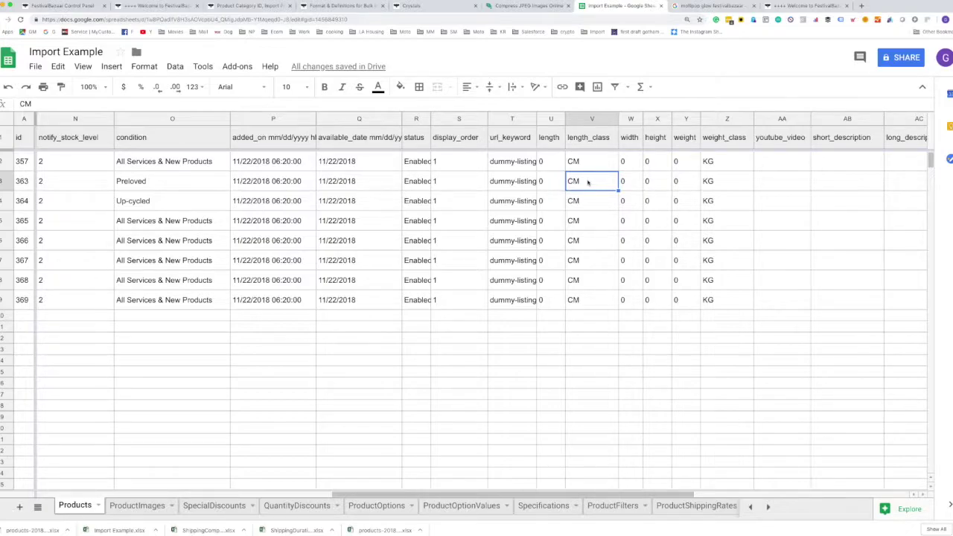
pyautogui.write('IN')
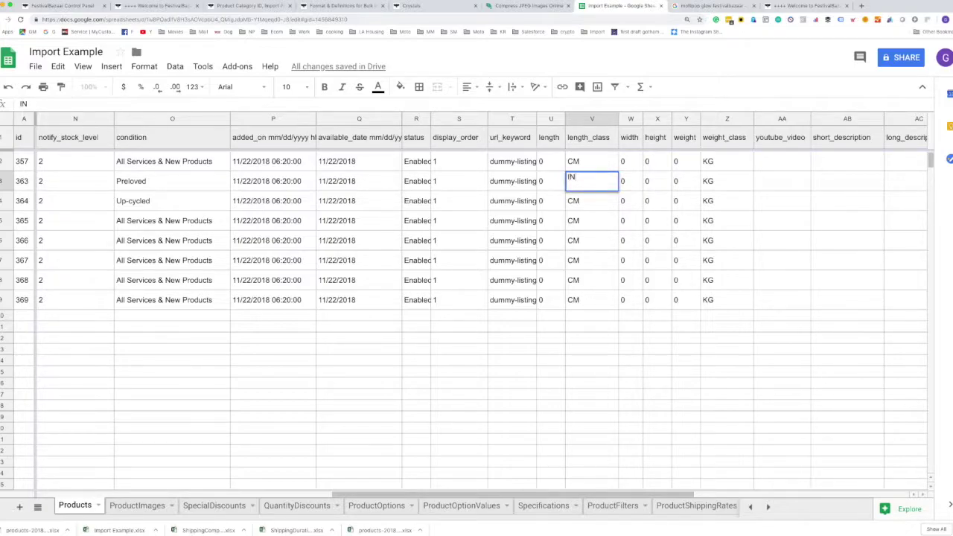
pyautogui.press('Return')
pyautogui.write('MM')
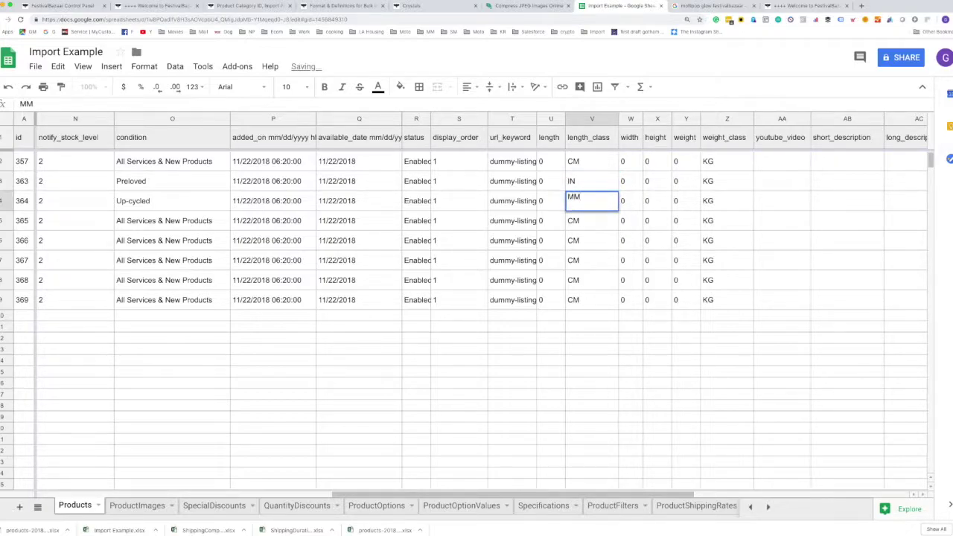
pyautogui.press('Return')
# - Set weight_class to GM for product 363 and LBS for product 364
pyautogui.click(684, 181)
pyautogui.click(684, 161)
pyautogui.click(726, 161)
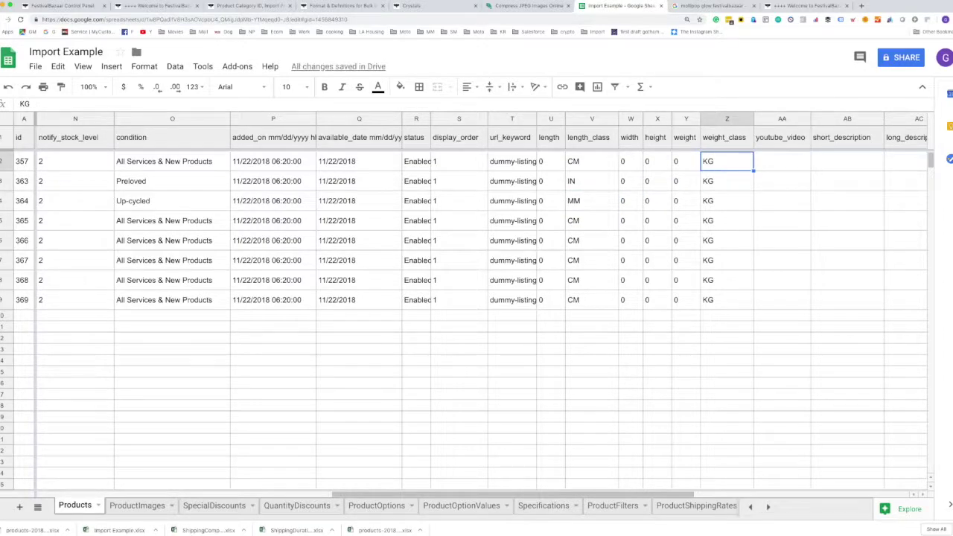
pyautogui.click(726, 181)
pyautogui.write('GN')
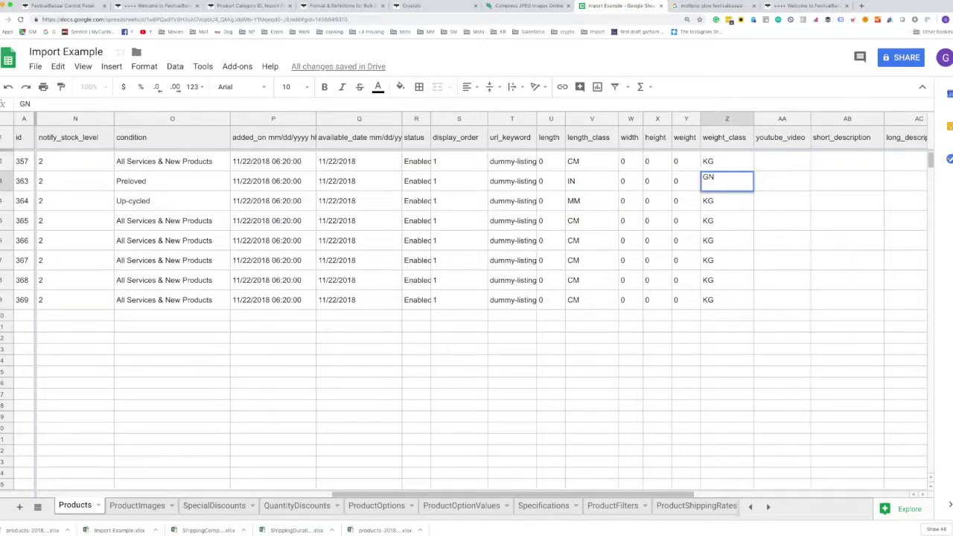
pyautogui.press('BackSpace')
pyautogui.write('M')
pyautogui.press('Return')
pyautogui.write('LBS')
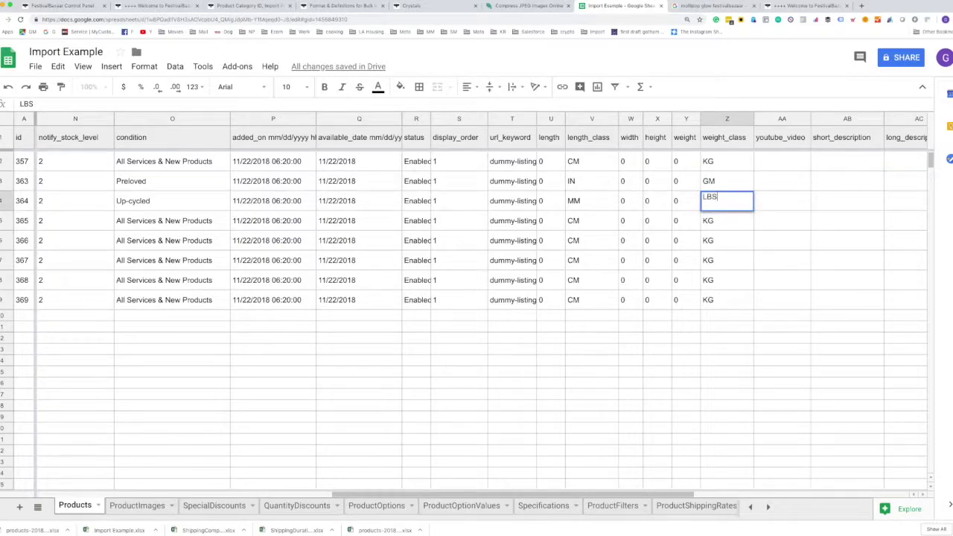
pyautogui.press('Return')
# - Set weight_class to OU, Ltr and Ml for products 365, 366 and 367 respectively
pyautogui.write('OU')
pyautogui.press('Return')
pyautogui.write('Ltr')
pyautogui.press('Return')
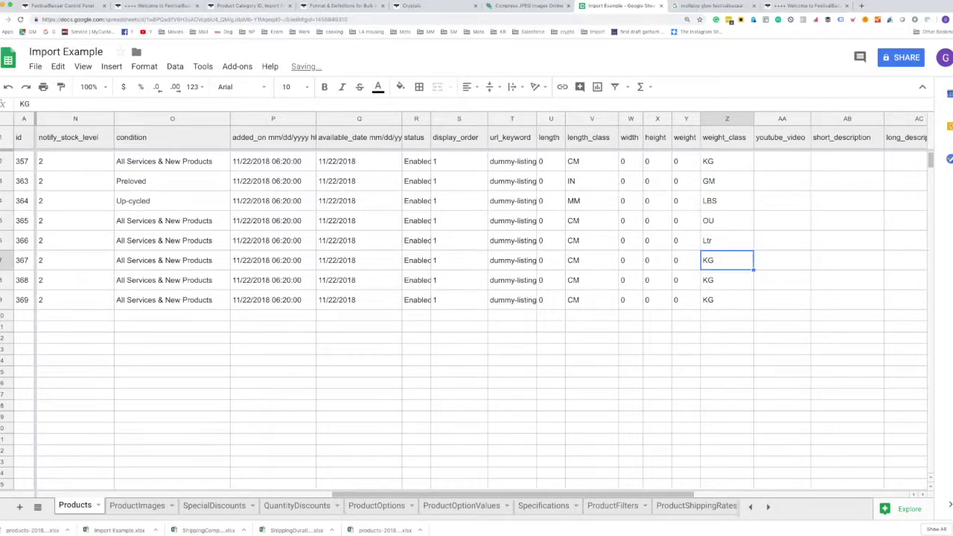
pyautogui.write('M')
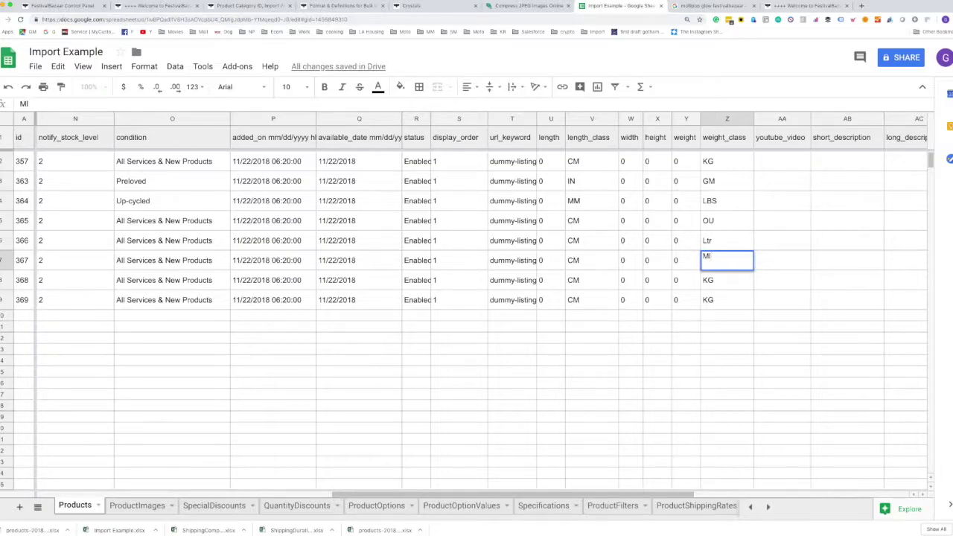
pyautogui.write('l')
pyautogui.press('Return')
pyautogui.hscroll(5, 577, 184)
pyautogui.scroll(-1, 577, 184)
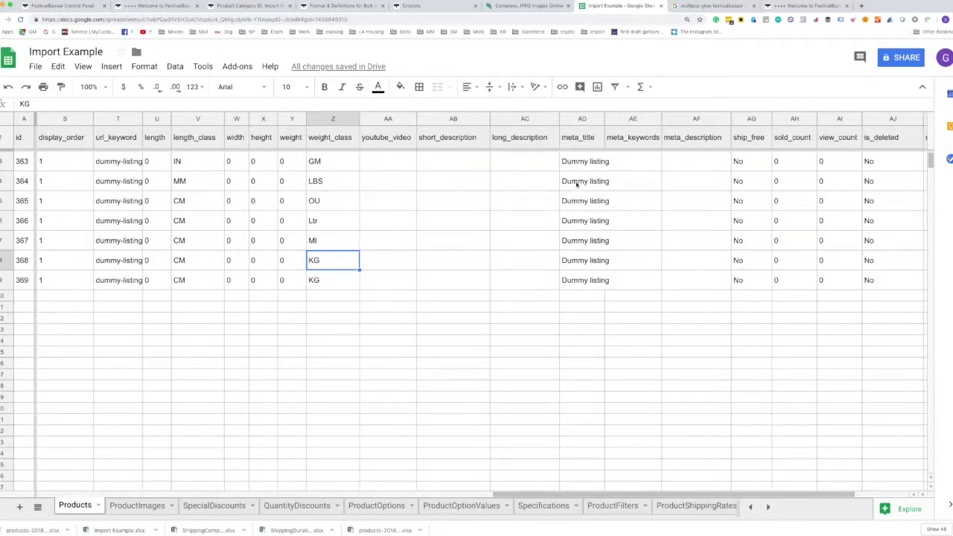
pyautogui.hotkey('ctrl', 'Tab')
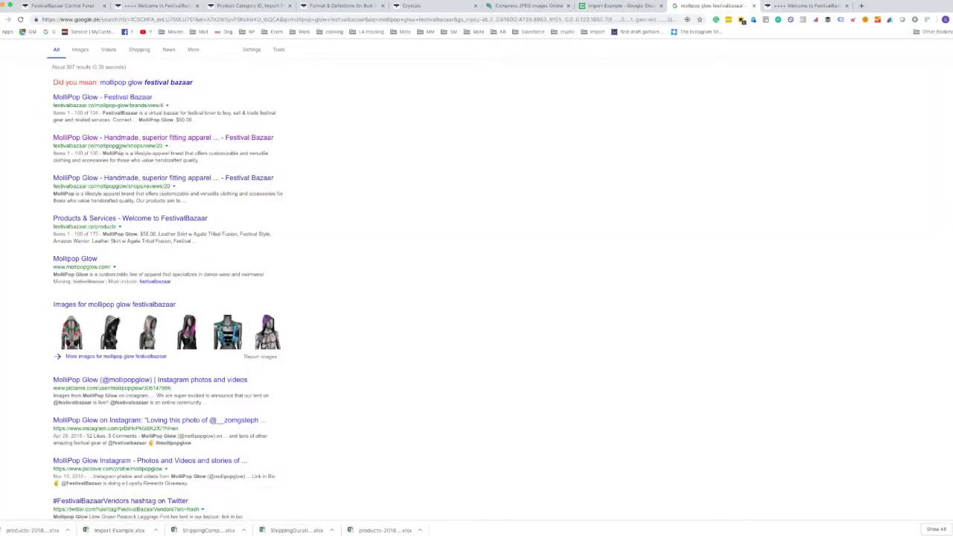
pyautogui.hotkey('ctrl', 'shift', 'Tab')
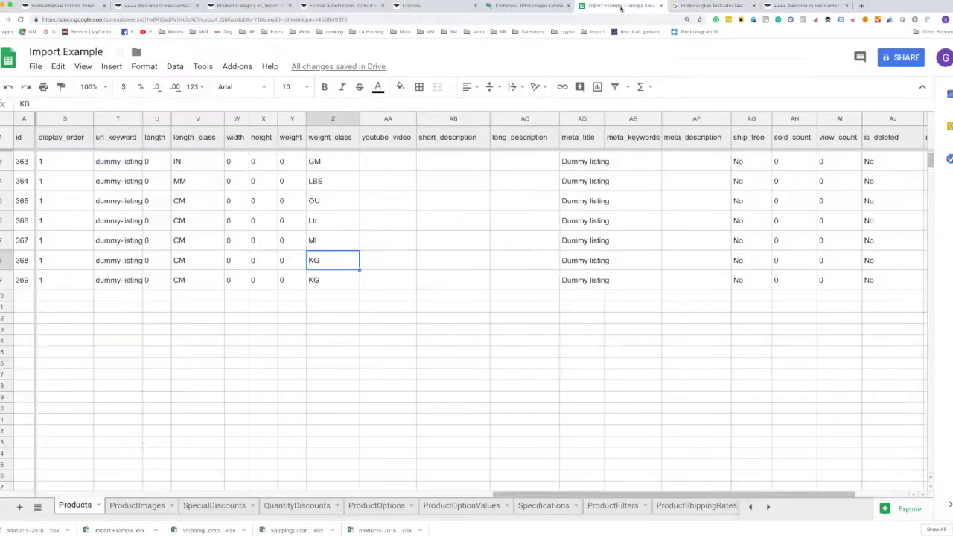
# - Copy the product names from Cosmic Top to Ana Bottoms into the matching meta_title cells
pyautogui.click(581, 181)
pyautogui.hscroll(-15, 583, 183)
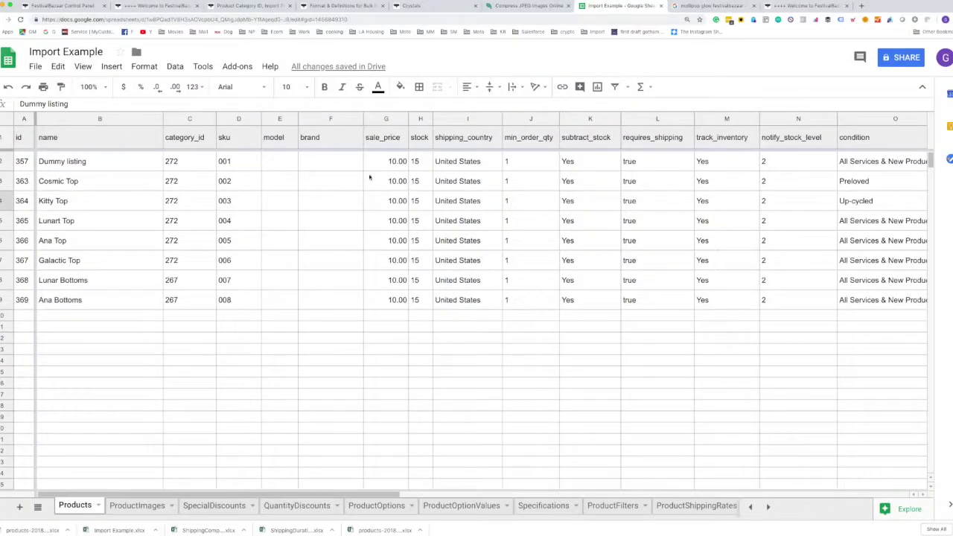
pyautogui.click(59, 185)
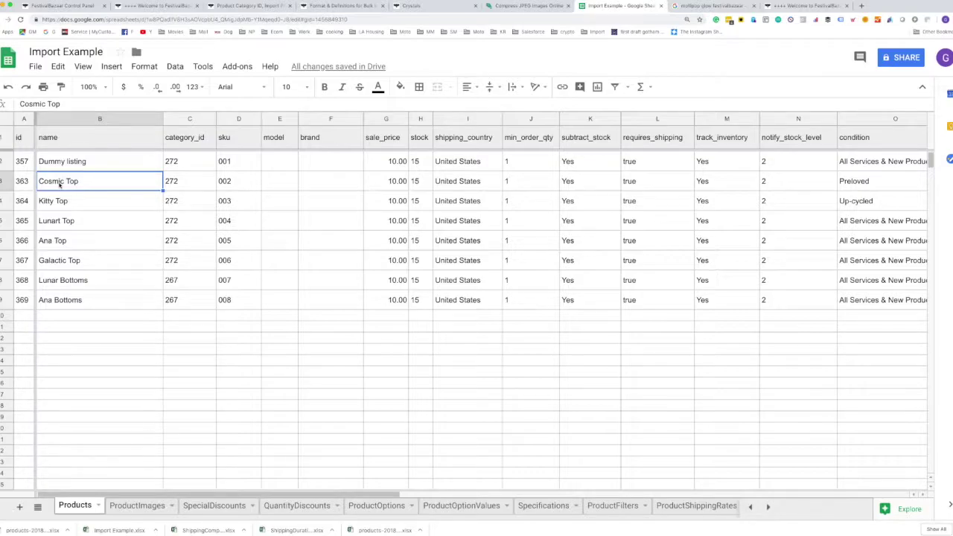
pyautogui.moveTo(60, 185); pyautogui.dragTo(70, 300)
pyautogui.hotkey('ctrl', 'c')
pyautogui.hscroll(15, 73, 301)
pyautogui.moveTo(611, 181); pyautogui.dragTo(624, 298)
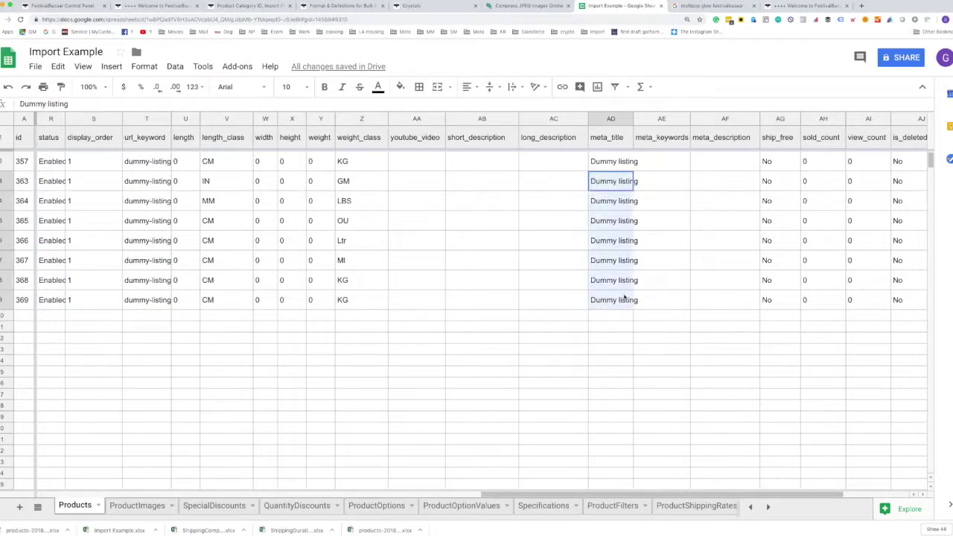
pyautogui.write('Cosmic Top Kitty Top Lunar Top Ana Top Sidereal Top Lunar Bottoms Ana Bottoms')
pyautogui.click(511, 282)
# - Fill the url_keyword cells of products 363 to 369 with the copied product names, Cosmic Top through Ana Bottoms
pyautogui.hscroll(-5, 562, 146)
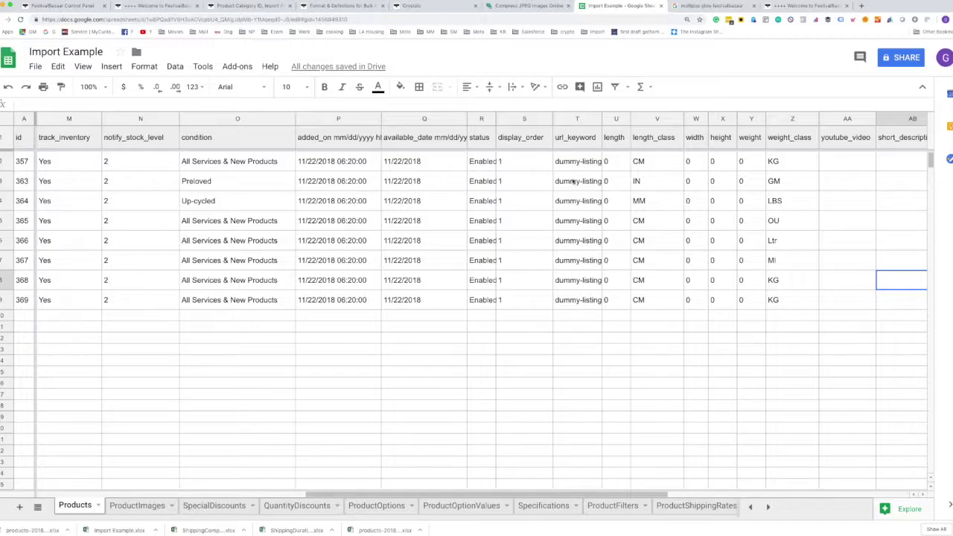
pyautogui.hscroll(5, 572, 181)
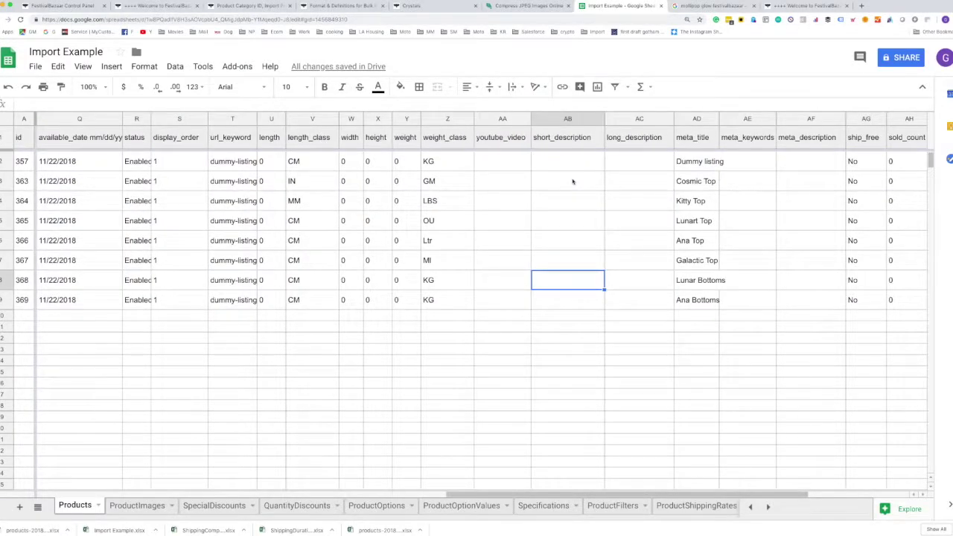
pyautogui.hscroll(-2, 573, 181)
pyautogui.moveTo(333, 183); pyautogui.dragTo(333, 300)
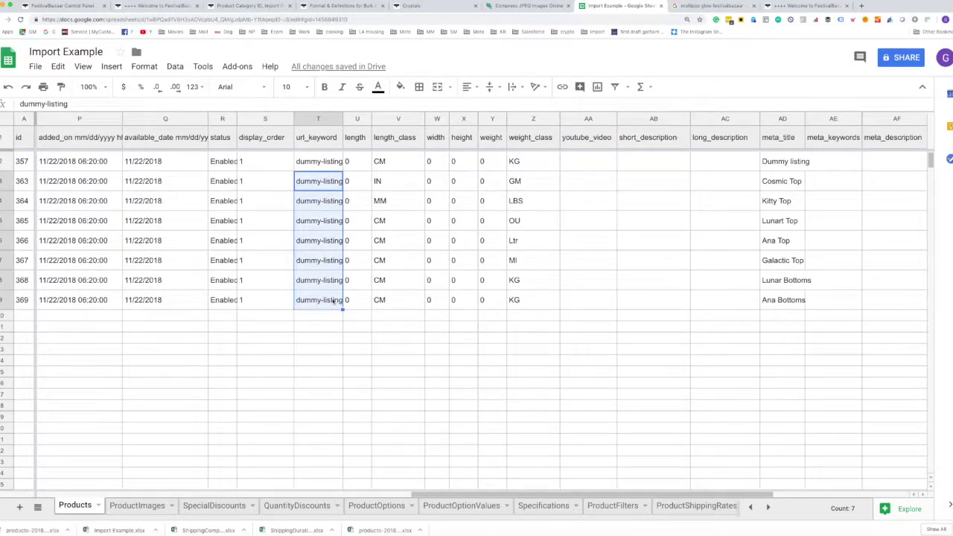
pyautogui.hotkey('ctrl', 'v')
# - Replace the space with a hyphen in product 363's url_keyword so it reads Cosmic-Top
pyautogui.doubleClick(324, 187)
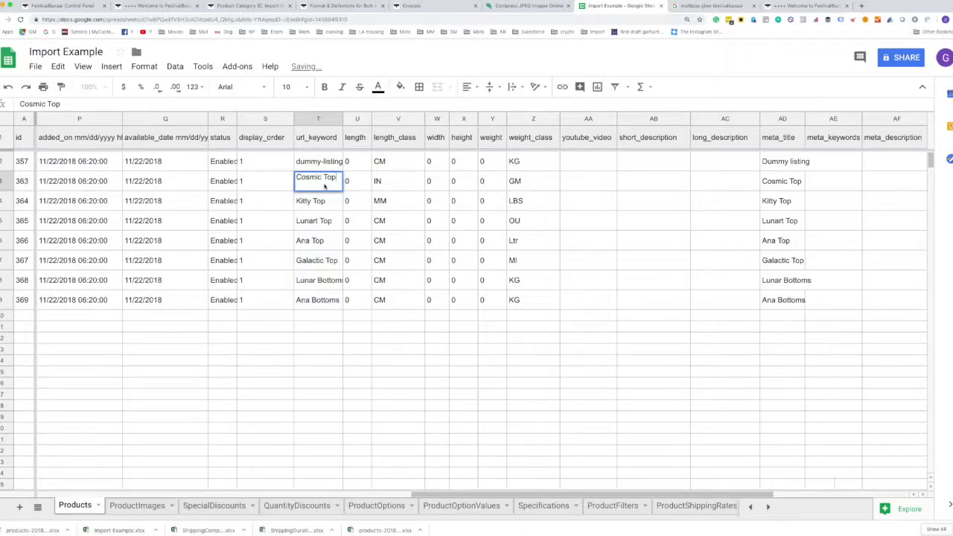
pyautogui.press('Left')
pyautogui.press('Left')
pyautogui.press('Left')
pyautogui.press('BackSpace')
pyautogui.write('-')
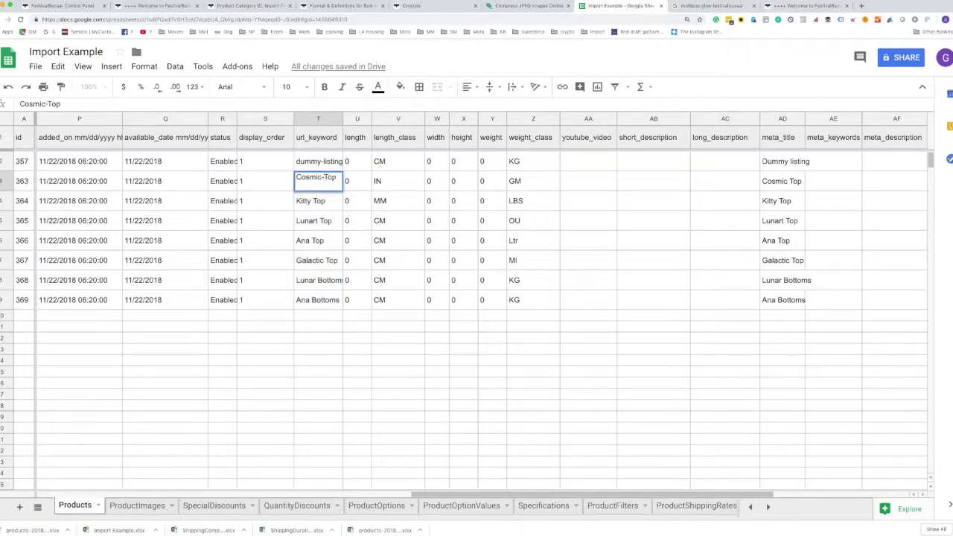
# - Hyphenate the url_keyword values of products 364 to 366 as Kitty-Top, Lunart-Top and Ana-Top
pyautogui.doubleClick(325, 201)
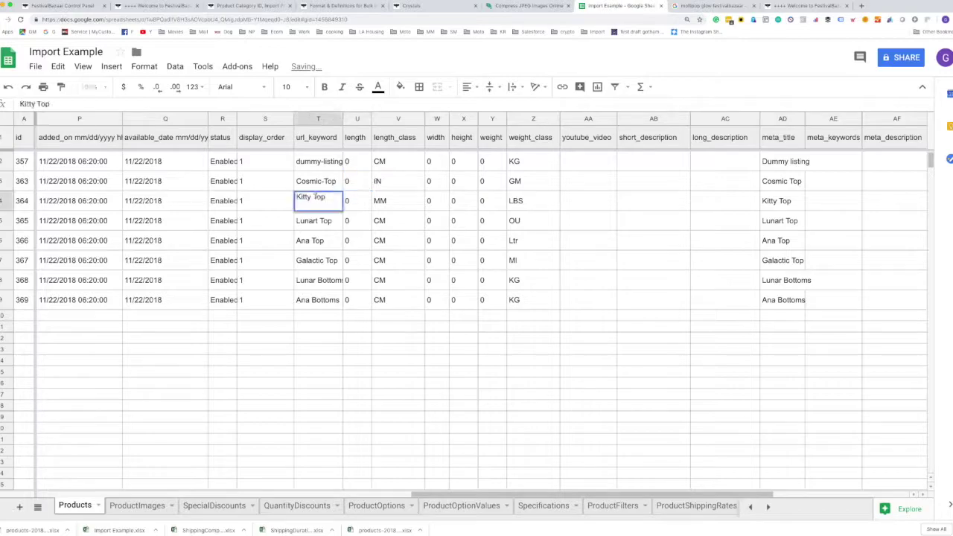
pyautogui.press('BackSpace')
pyautogui.press('-')
pyautogui.doubleClick(325, 221)
pyautogui.press('BackSpace')
pyautogui.press('-')
pyautogui.doubleClick(325, 240)
pyautogui.press('BackSpace')
pyautogui.press('-')
# - Hyphenate the url_keyword values of products 367 to 369 as Galactic-Top, Lunar-Bottoms and Ana-Bottoms
pyautogui.doubleClick(326, 257)
pyautogui.press('BackSpace')
pyautogui.press('-')
pyautogui.doubleClick(322, 279)
pyautogui.press('BackSpace')
pyautogui.press('-')
pyautogui.doubleClick(308, 299)
pyautogui.press('BackSpace')
pyautogui.press('-')
pyautogui.click(318, 349)
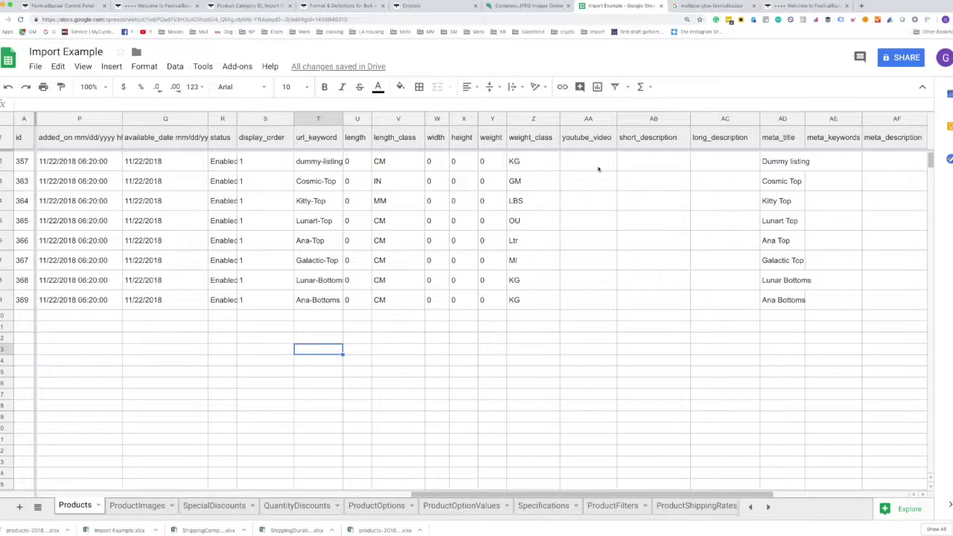
# - Review the short_description, long_description, meta_title, meta_keywords and meta_description columns for the dummy listing
pyautogui.click(670, 161)
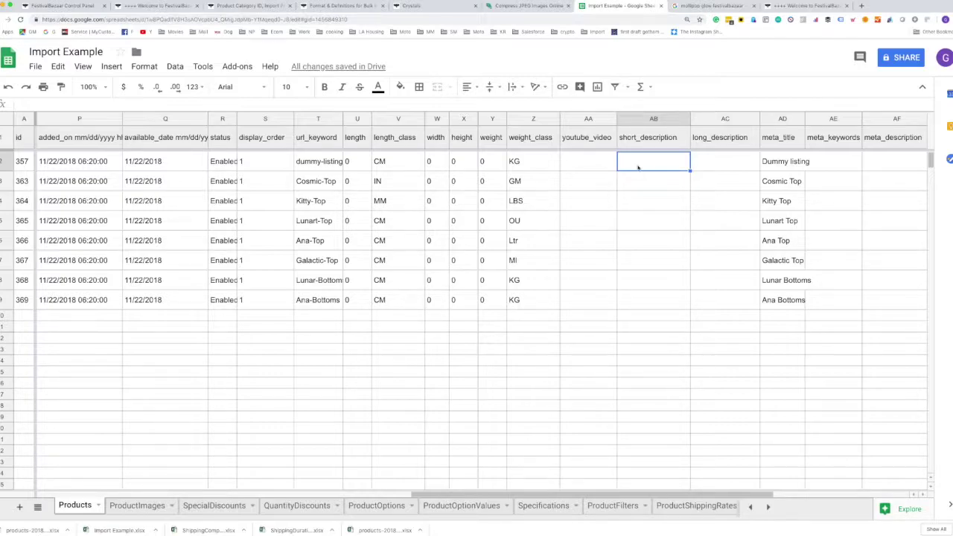
pyautogui.press('Tab')
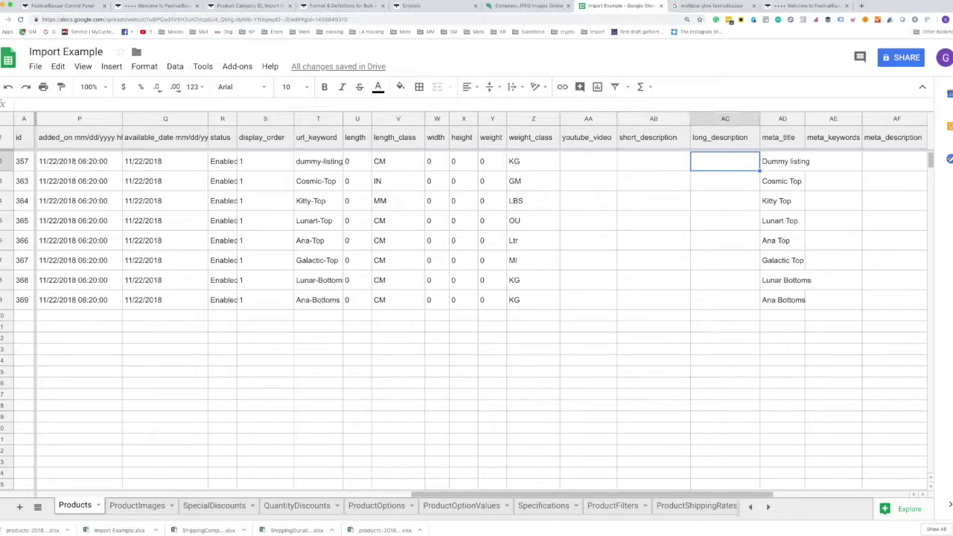
pyautogui.press('Tab')
pyautogui.press('Tab')
pyautogui.press('Tab')
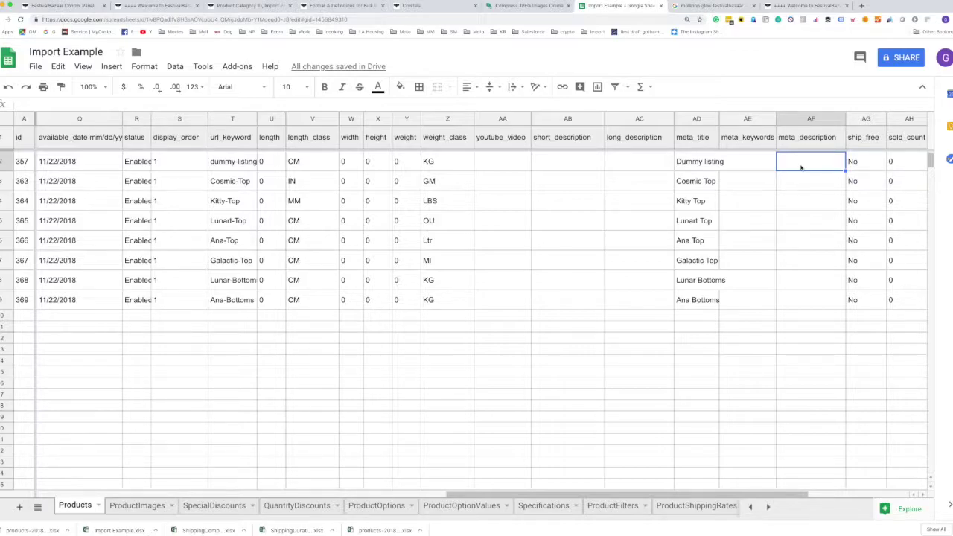
pyautogui.hscroll(2, 801, 168)
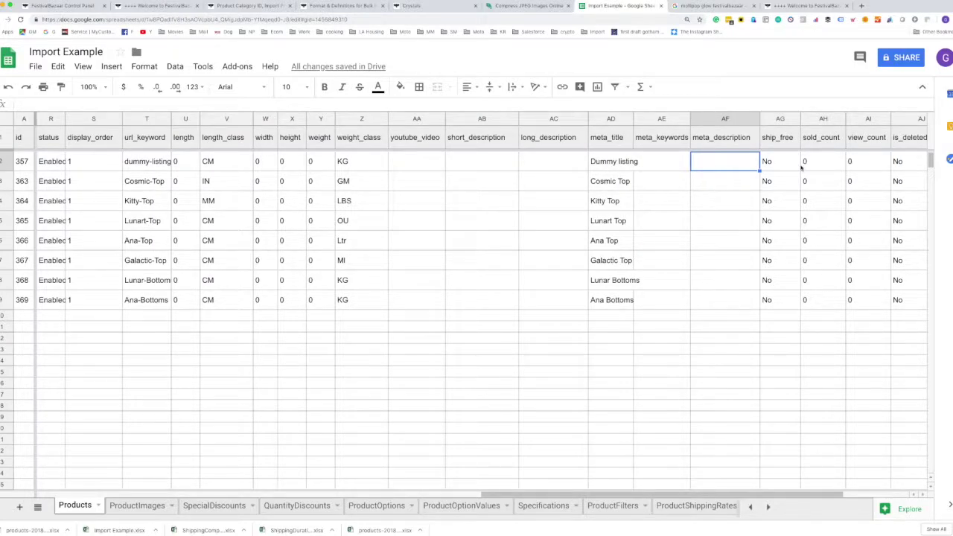
# - Check the dummy listing's ship_free and sale_price values, and examine the related_products column
pyautogui.click(779, 169)
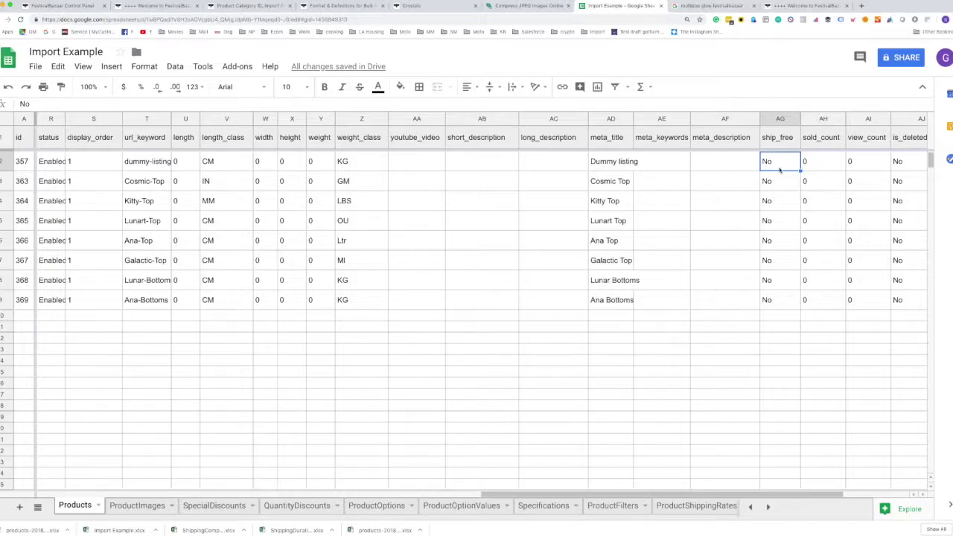
pyautogui.hscroll(-10, 780, 169)
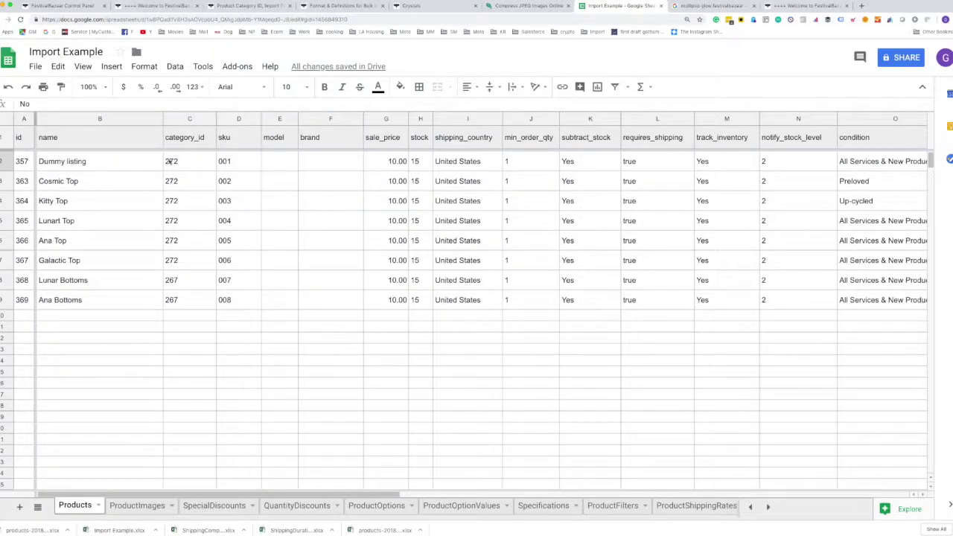
pyautogui.click(383, 162)
pyautogui.hscroll(10, 386, 160)
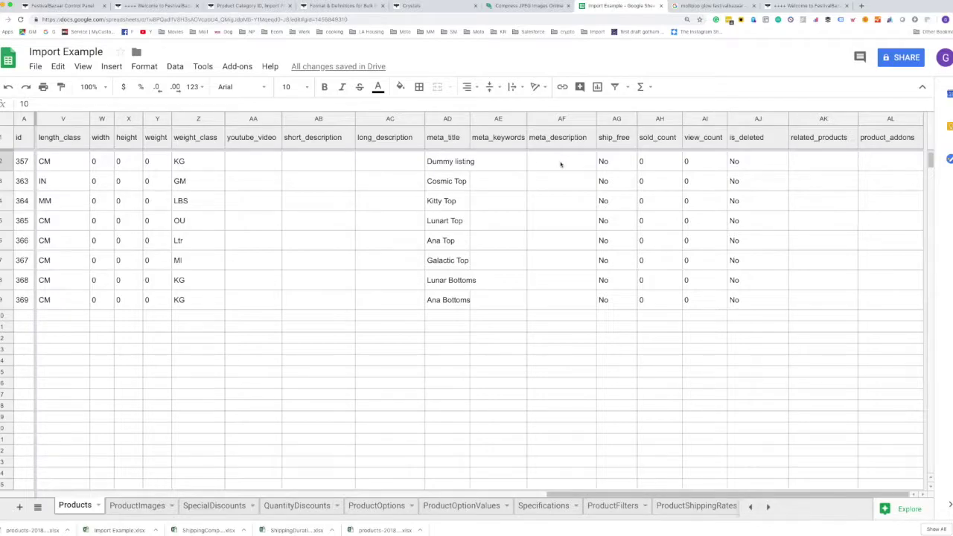
pyautogui.click(815, 141)
pyautogui.click(794, 159)
pyautogui.click(815, 141)
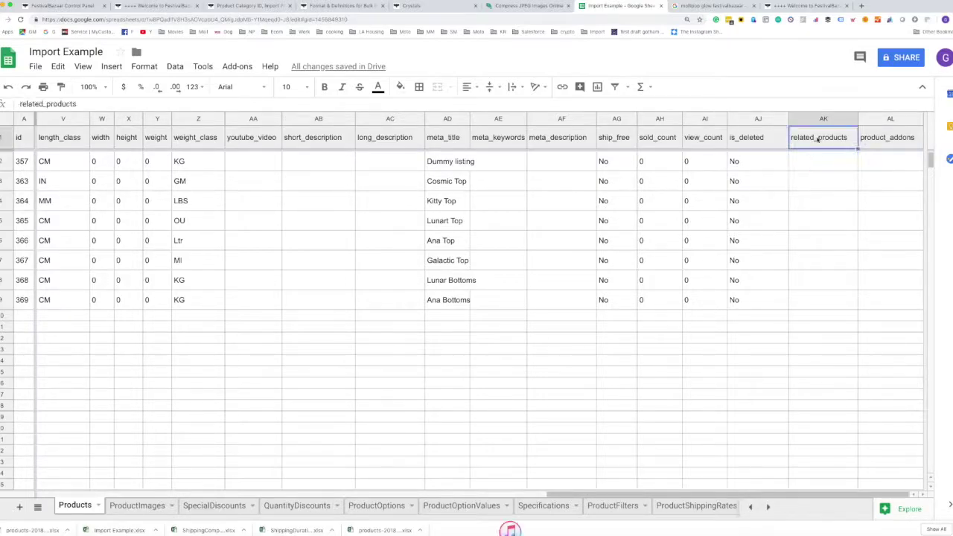
pyautogui.click(819, 159)
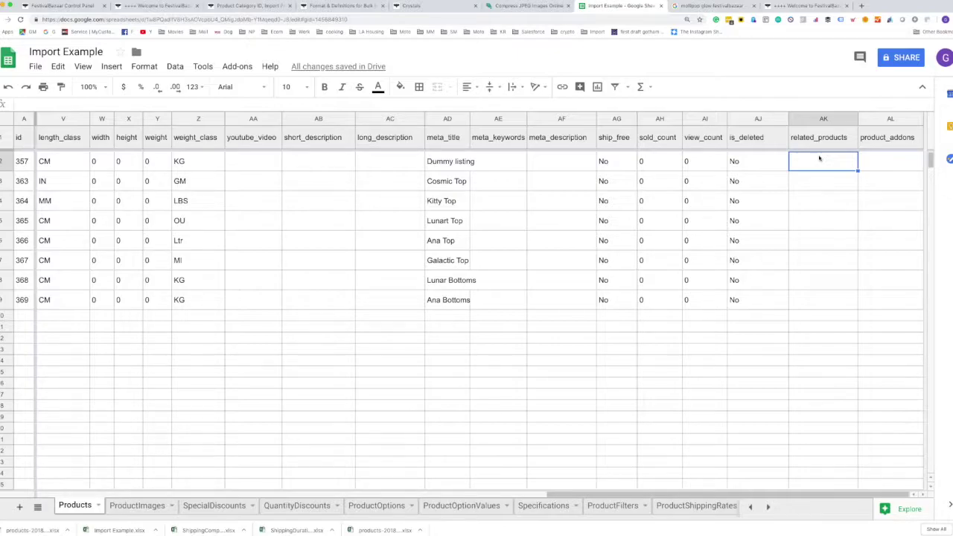
# - Replace the image_prod_id values in the ProductImages sheet with product IDs 363 to 367 copied from the Products sheet
pyautogui.click(137, 506)
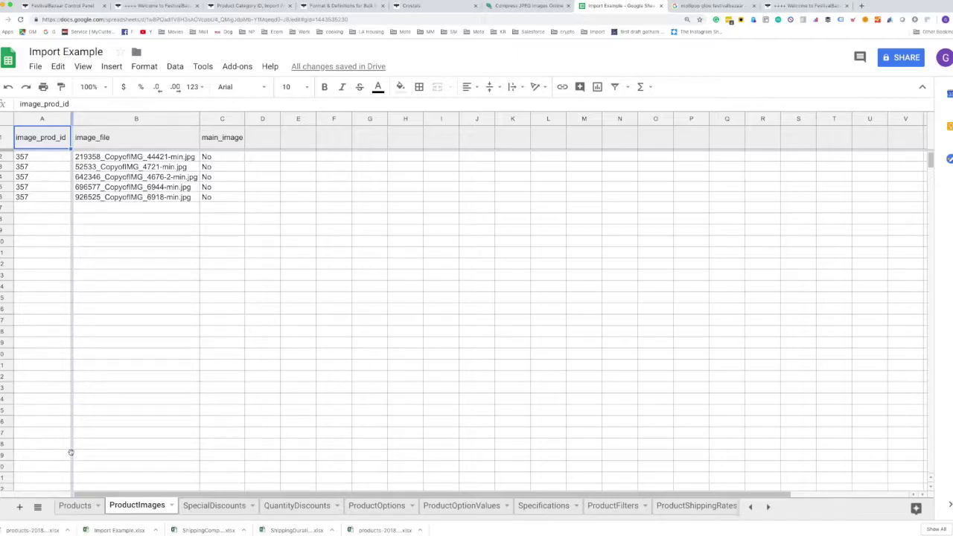
pyautogui.click(85, 507)
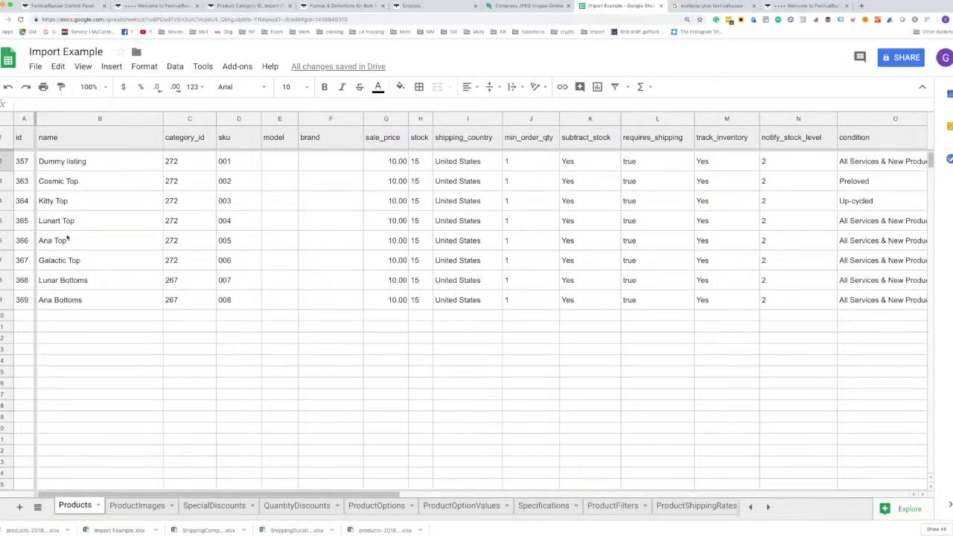
pyautogui.moveTo(26, 181); pyautogui.dragTo(26, 260)
pyautogui.click(137, 505)
pyautogui.click(42, 218)
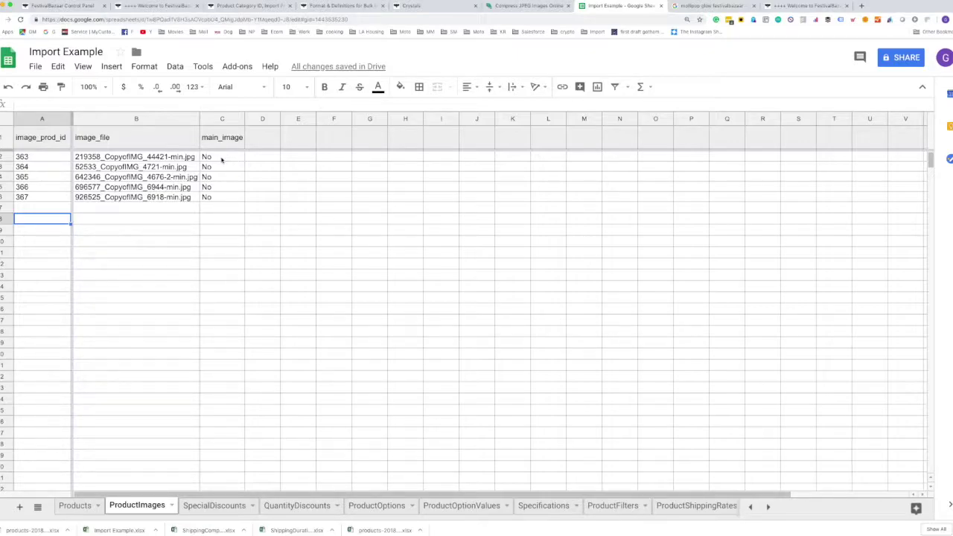
# - Set main_image to Yes for all five product images, 363 to 367
pyautogui.click(221, 157)
pyautogui.press('BackSpace')
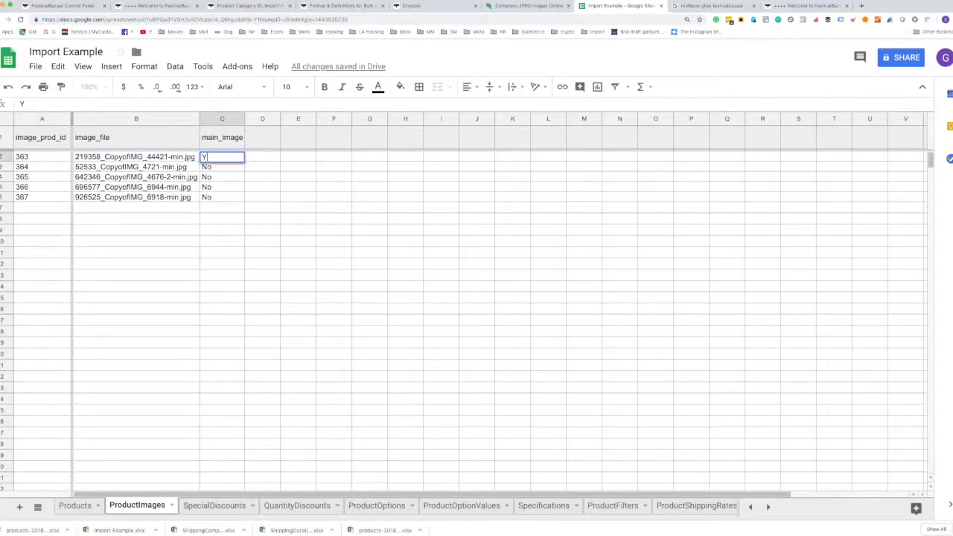
pyautogui.write('Yes')
pyautogui.press('Tab')
pyautogui.press('Left')
pyautogui.hotkey('ctrl', 'c')
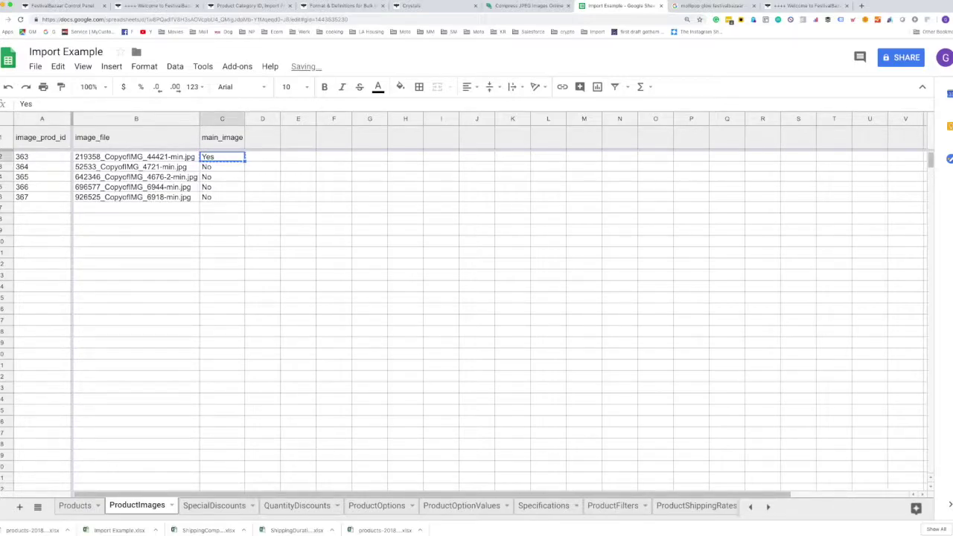
pyautogui.hotkey('ctrl', 'shift', 'Down')
pyautogui.hotkey('ctrl', 'v')
pyautogui.press('Down')
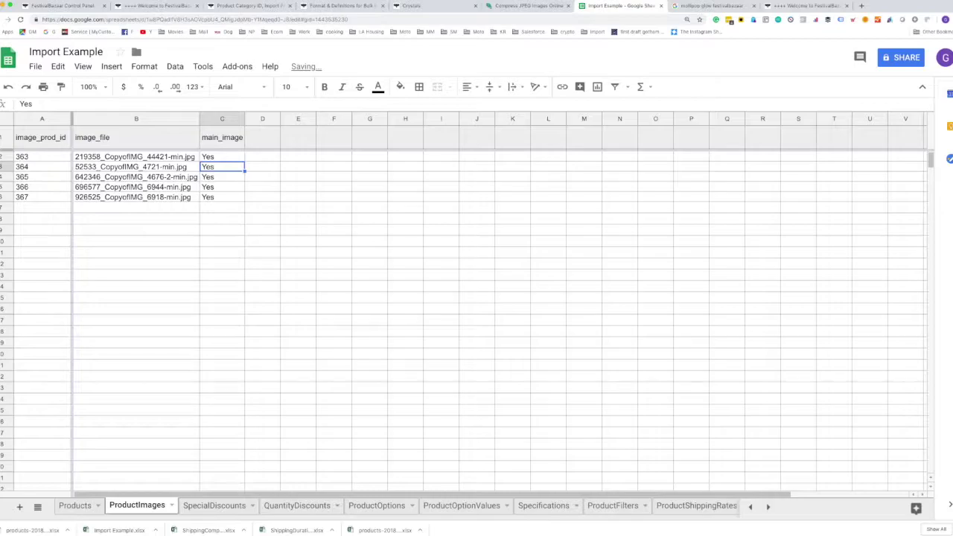
# - Review the SpecialDiscounts date, price and priority columns, and check the quantity discount offers on the Crystals product page
pyautogui.click(212, 506)
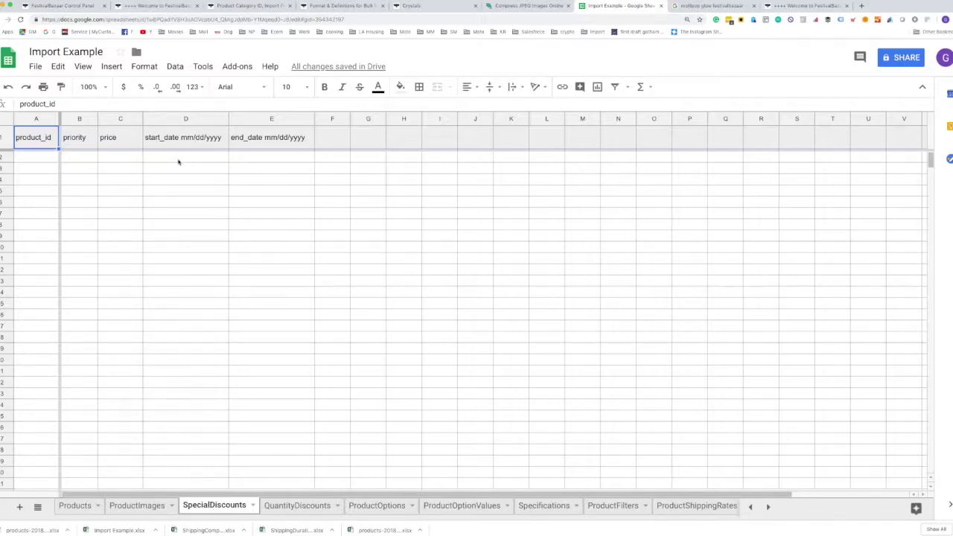
pyautogui.moveTo(179, 161); pyautogui.dragTo(273, 174)
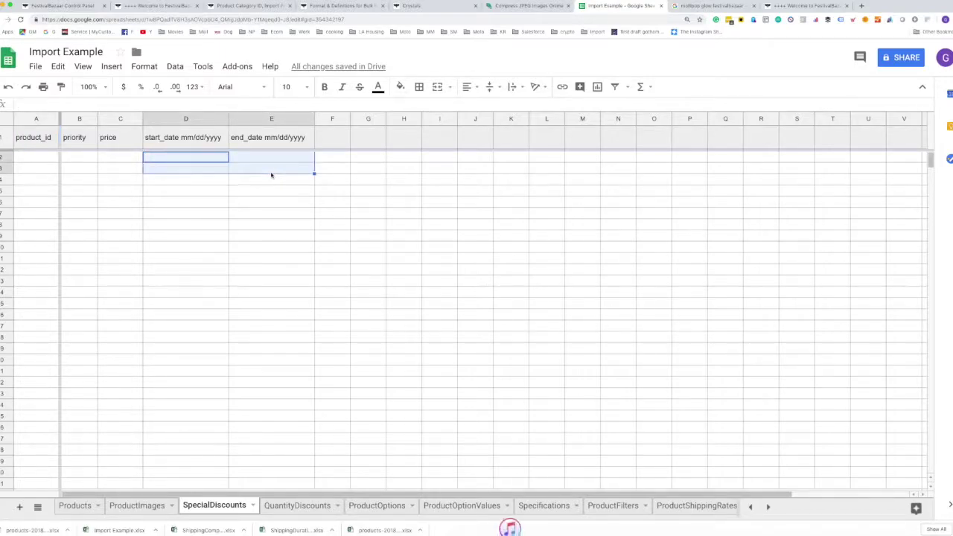
pyautogui.click(107, 156)
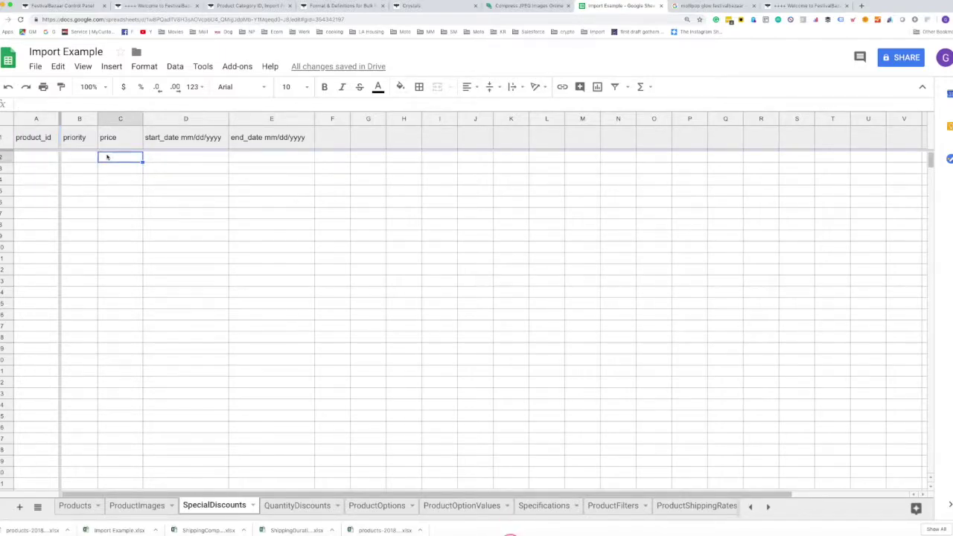
pyautogui.click(77, 157)
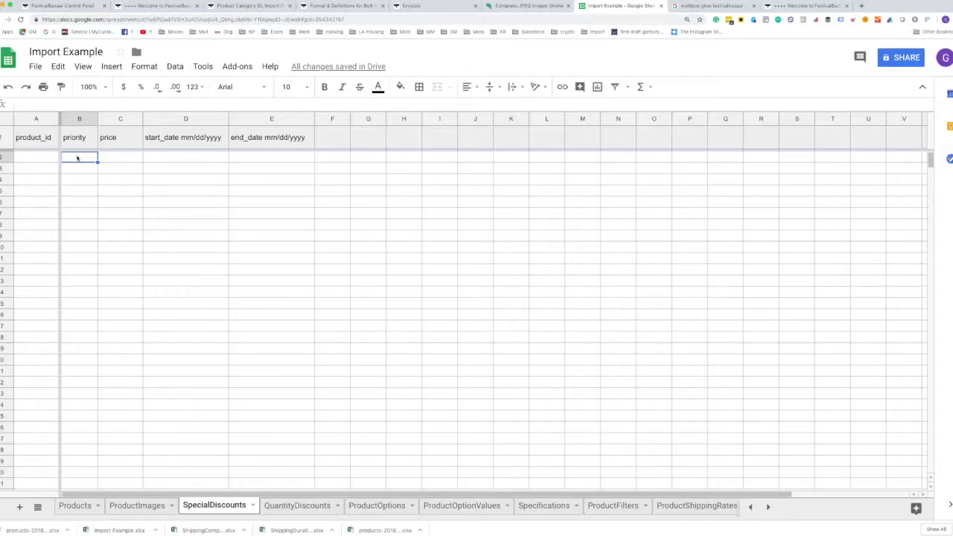
pyautogui.click(287, 507)
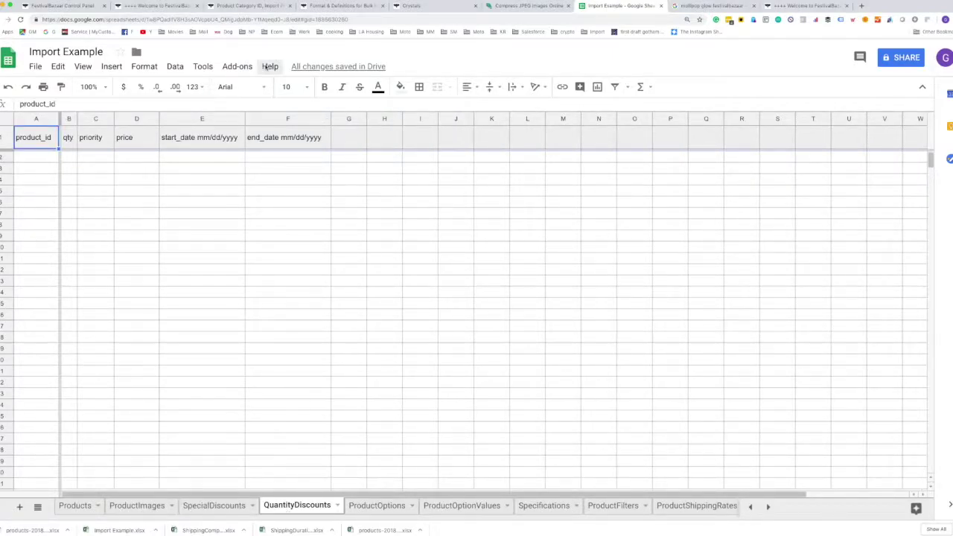
pyautogui.click(410, 5)
pyautogui.scroll(-1, 504, 152)
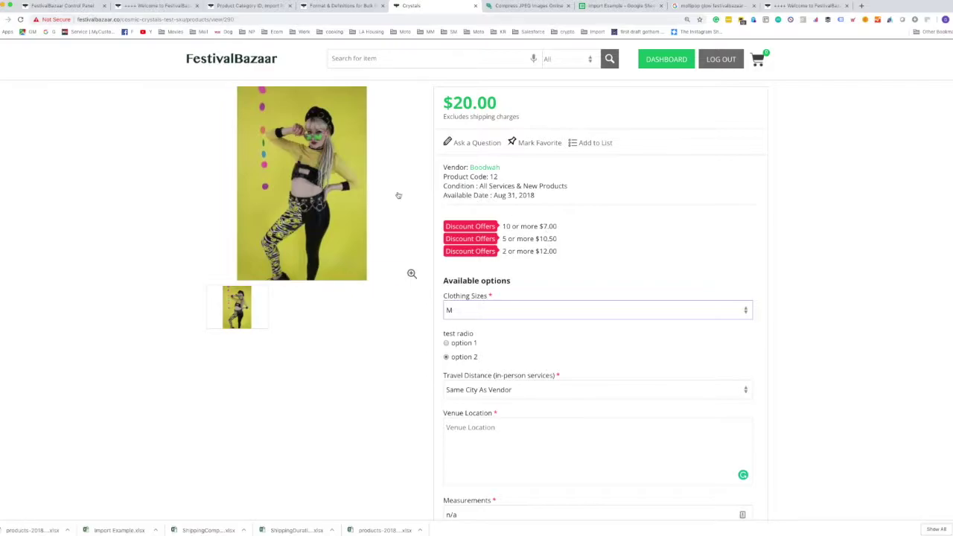
# - Enter Cosmic Top's ID, 363, as the first product_id in the QuantityDiscounts sheet
pyautogui.click(629, 6)
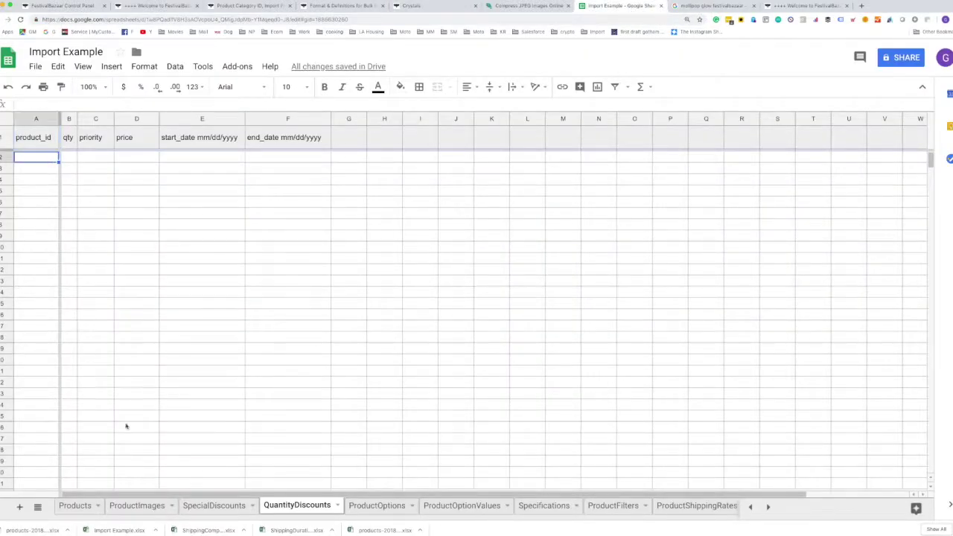
pyautogui.click(75, 506)
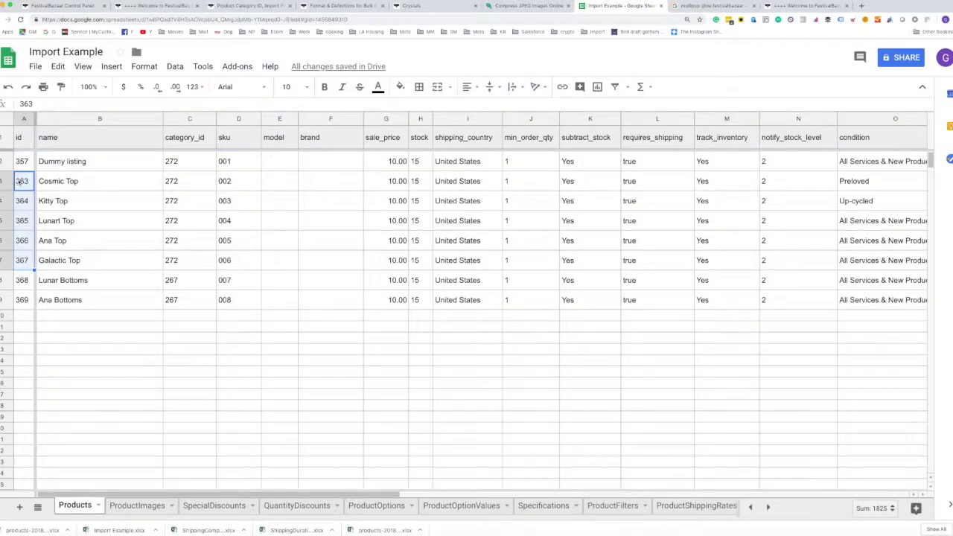
pyautogui.click(297, 505)
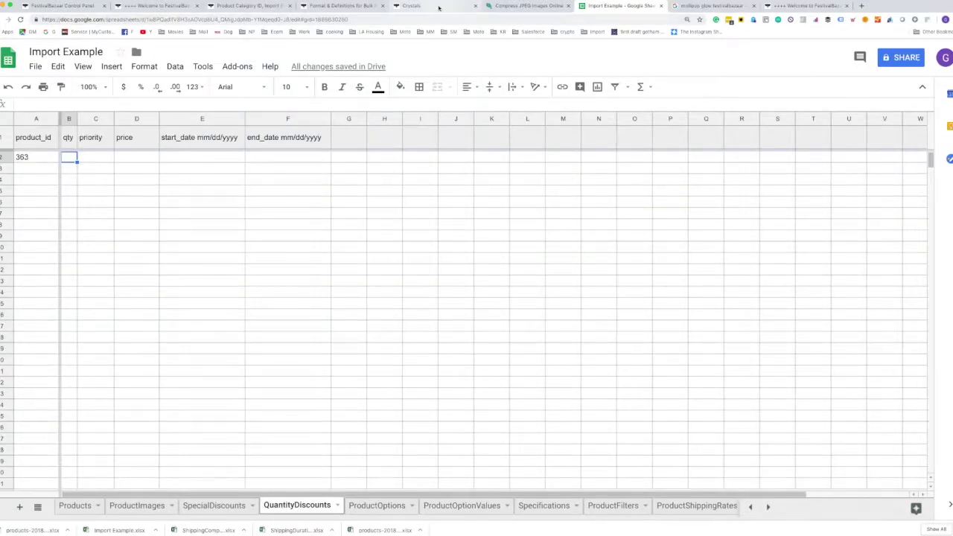
# - Enter discount quantities 10, 5 and 2 in consecutive qty cells, following the Crystals page's discount offers
pyautogui.click(439, 8)
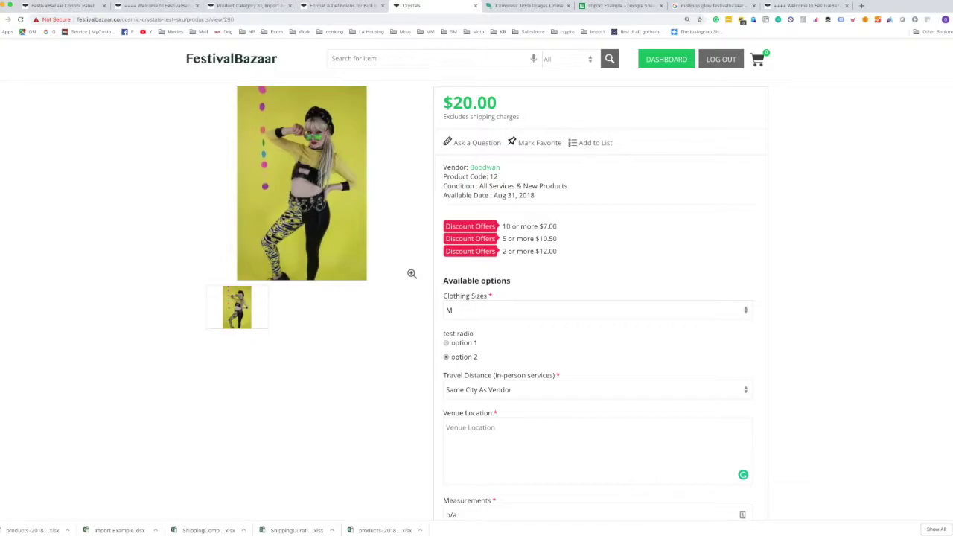
pyautogui.click(620, 6)
pyautogui.write('10')
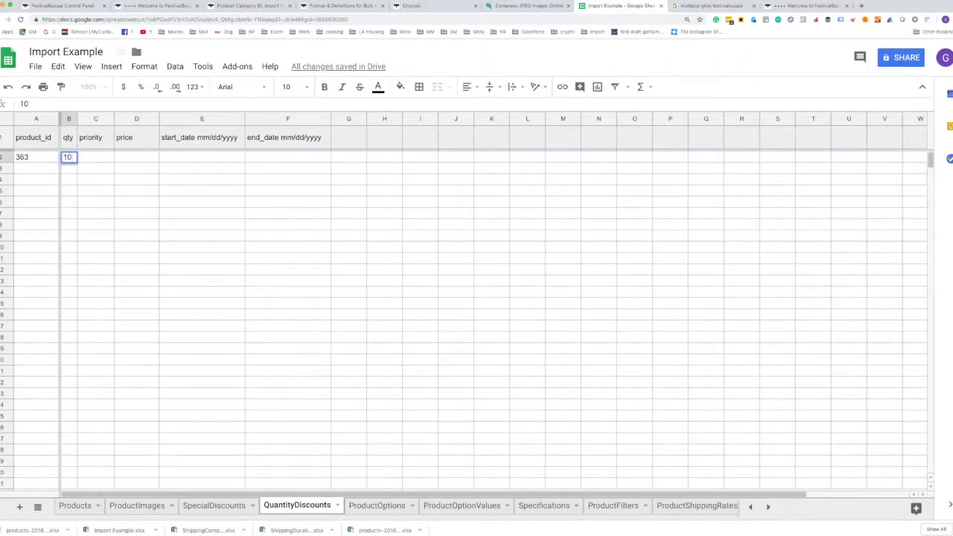
pyautogui.press('Return')
pyautogui.write('5')
pyautogui.press('Return')
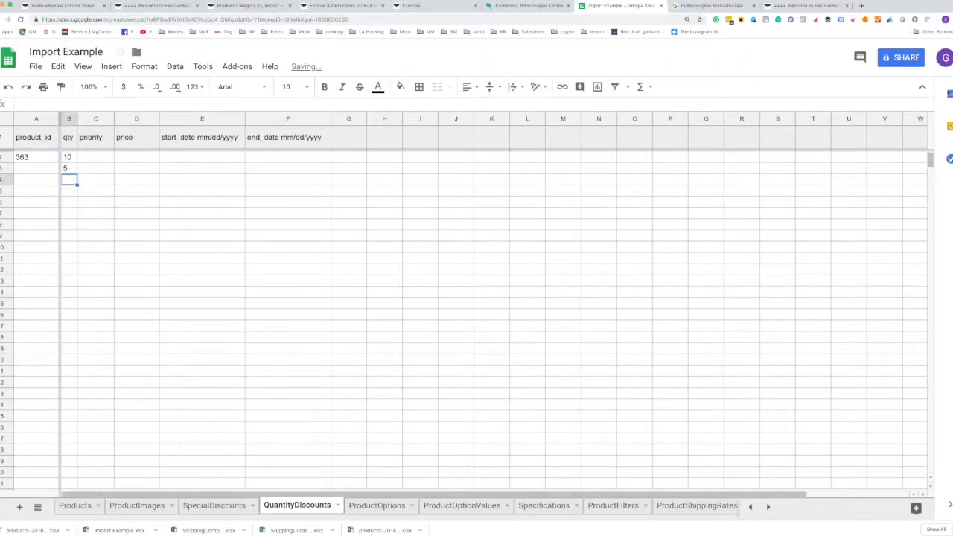
pyautogui.write('2')
pyautogui.press('Return')
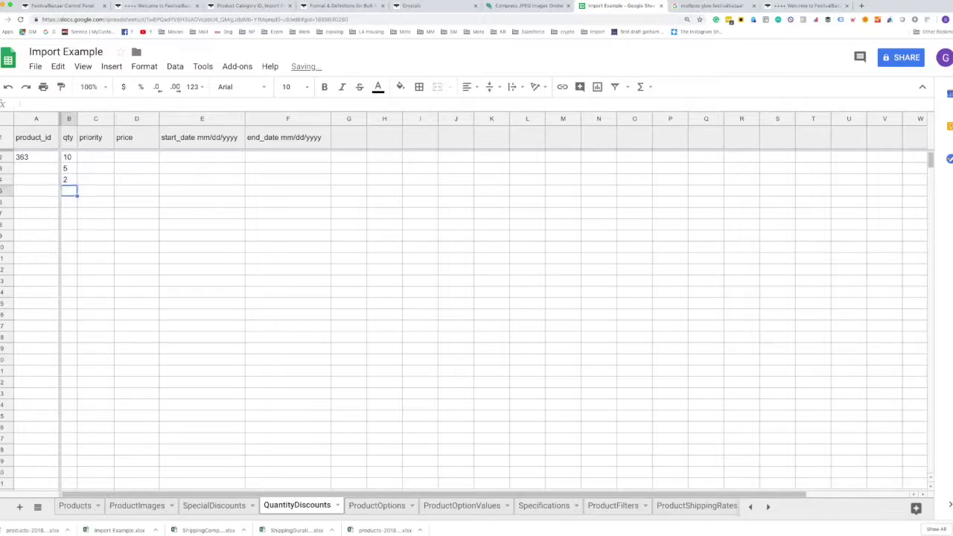
# - Copy product_id 363 down to the rows for quantities 5 and 2 in the QuantityDiscounts sheet
pyautogui.click(33, 157)
pyautogui.hotkey('ctrl', 'c')
pyautogui.moveTo(32, 157); pyautogui.dragTo(32, 184)
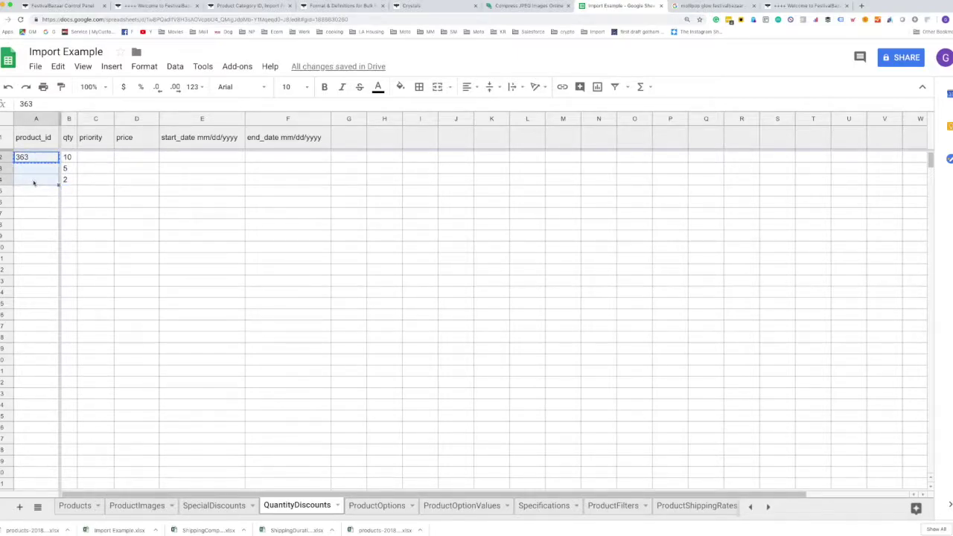
pyautogui.hotkey('ctrl', 'v')
# - Enter discount prices of 7.00, 10.5 and 12 for quantities 10, 5 and 2 respectively
pyautogui.click(145, 159)
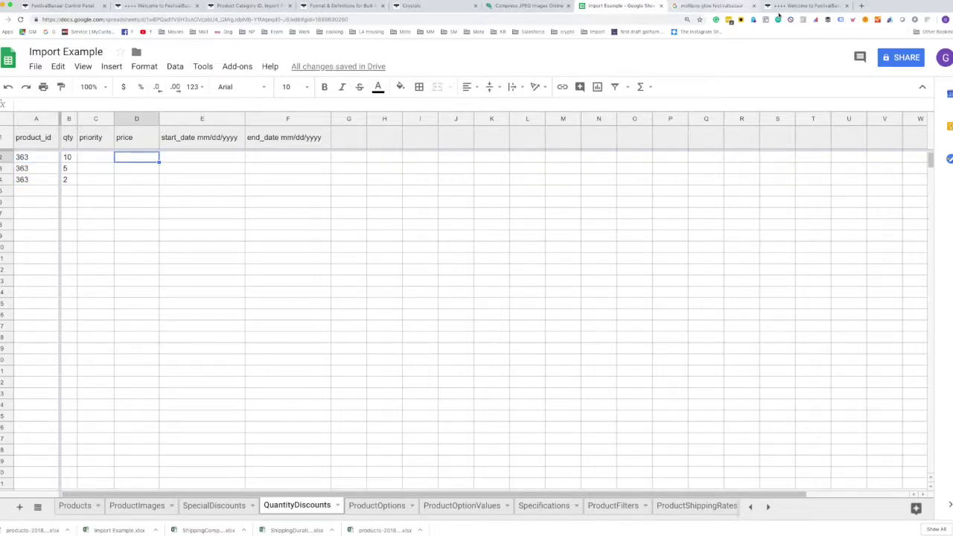
pyautogui.write('7.00')
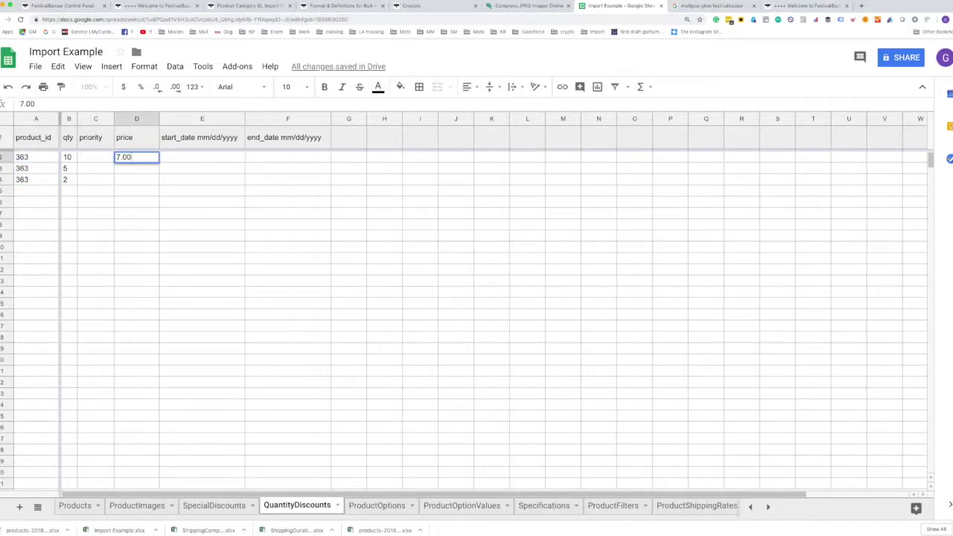
pyautogui.press('Return')
pyautogui.write('10.5')
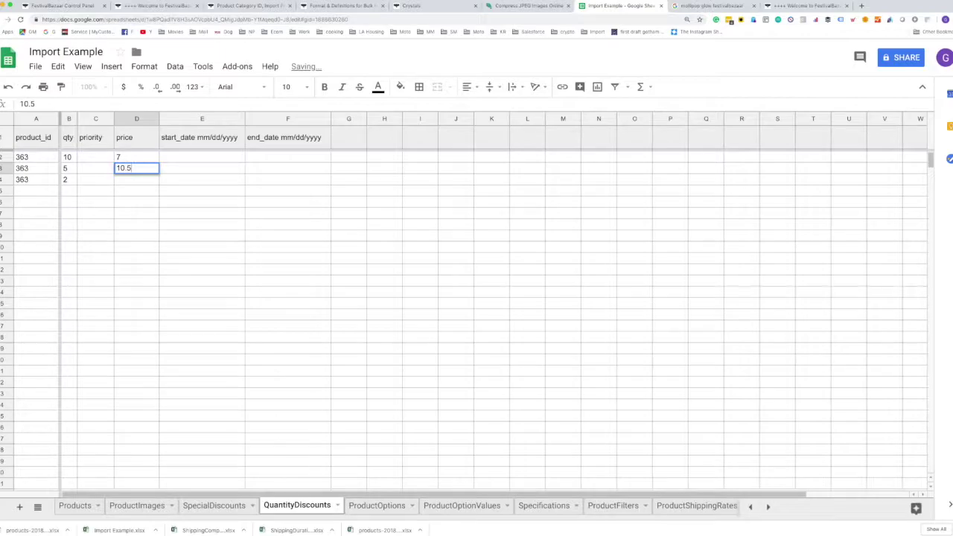
pyautogui.press('Return')
pyautogui.write('12')
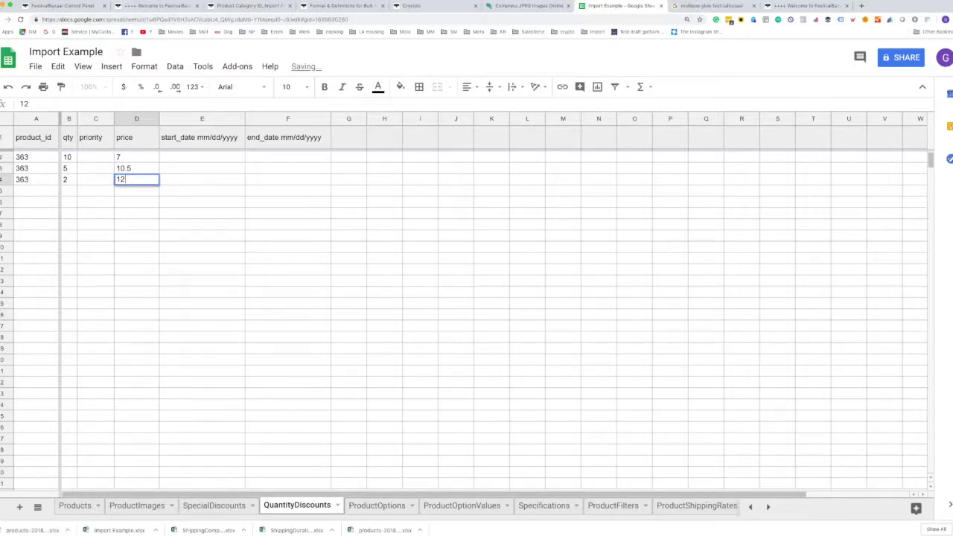
pyautogui.press('Return')
pyautogui.press('Up')
pyautogui.press('Up')
pyautogui.press('Up')
# - Set the priority to 1, 2 and 3 for the quantity 10, 5 and 2 discounts
pyautogui.click(202, 157)
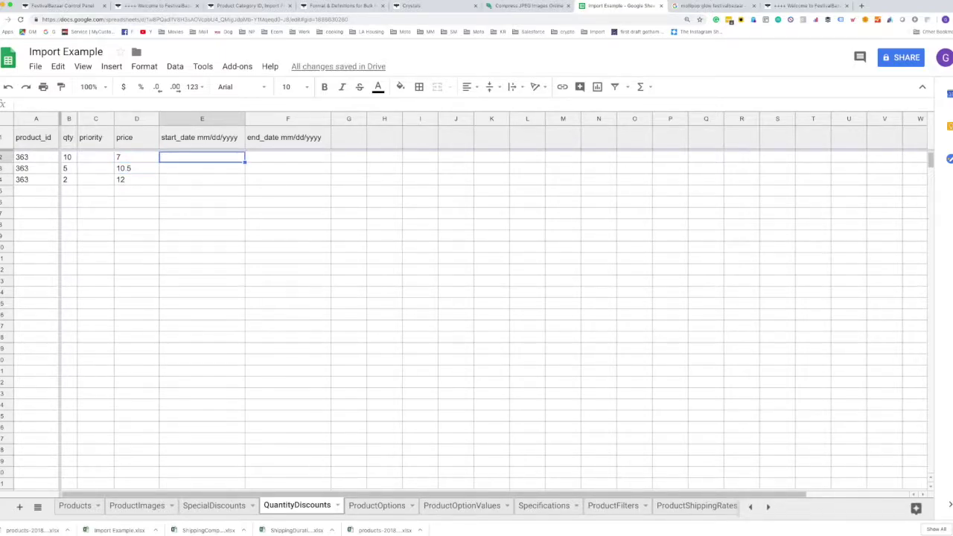
pyautogui.click(137, 156)
pyautogui.click(202, 156)
pyautogui.click(136, 156)
pyautogui.click(95, 157)
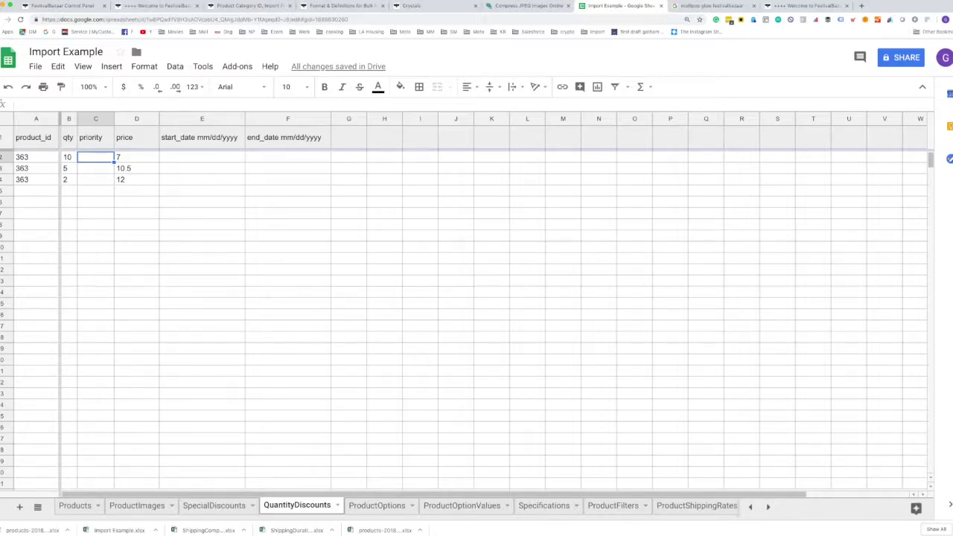
pyautogui.write('1')
pyautogui.press('Return')
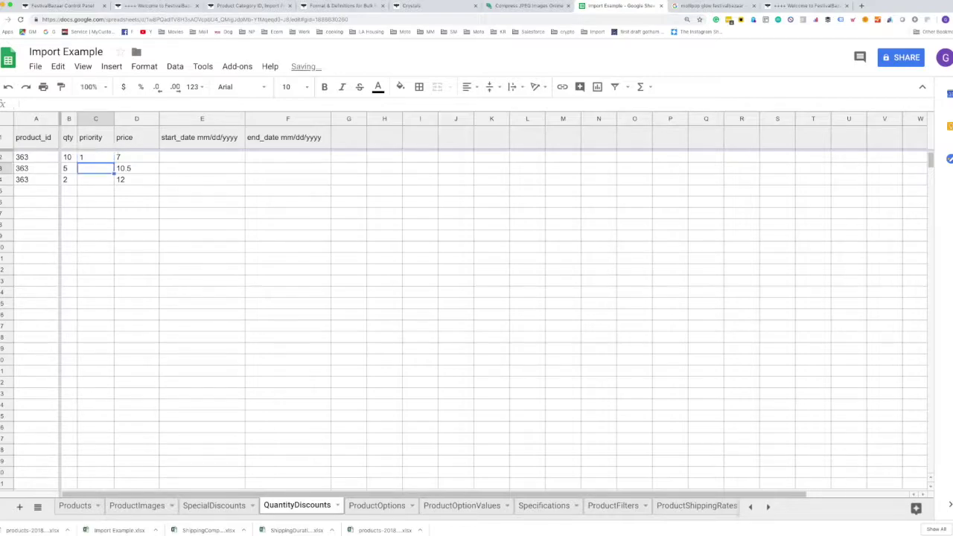
pyautogui.write('2')
pyautogui.press('Return')
pyautogui.write('3')
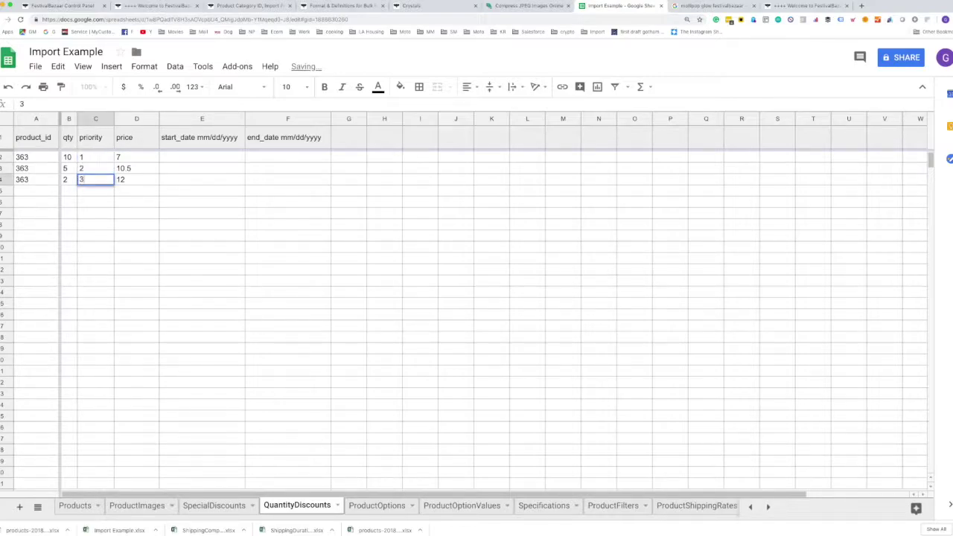
pyautogui.press('Return')
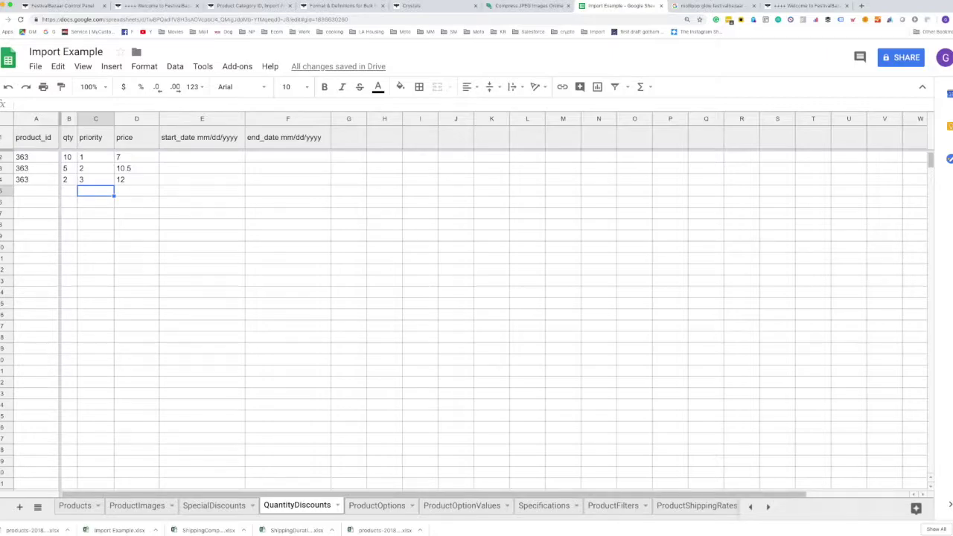
# - Review the ProductOptions and ProductOptionValues sheets, and read their Tab 5 and Tab 6 column definitions on the FestivalBazaar format page
pyautogui.click(376, 507)
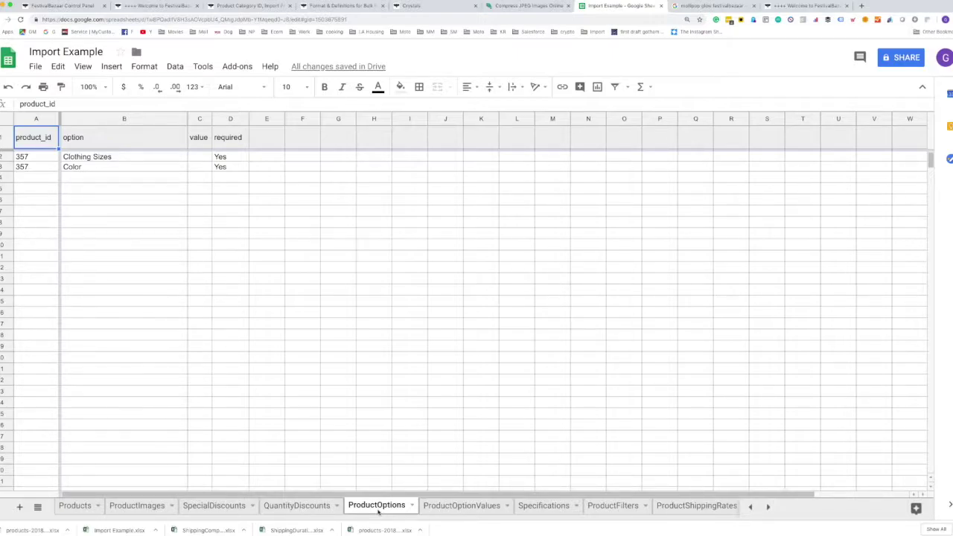
pyautogui.click(462, 506)
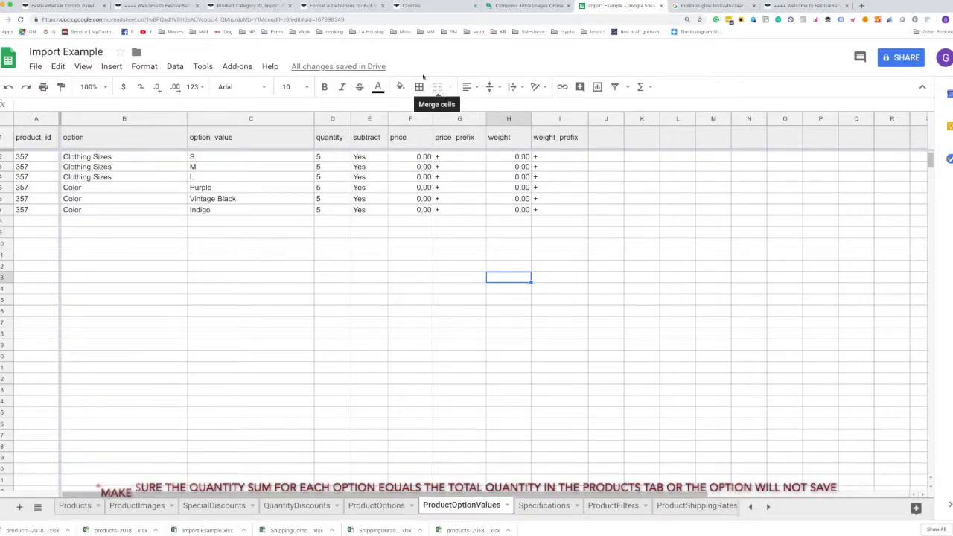
pyautogui.click(341, 6)
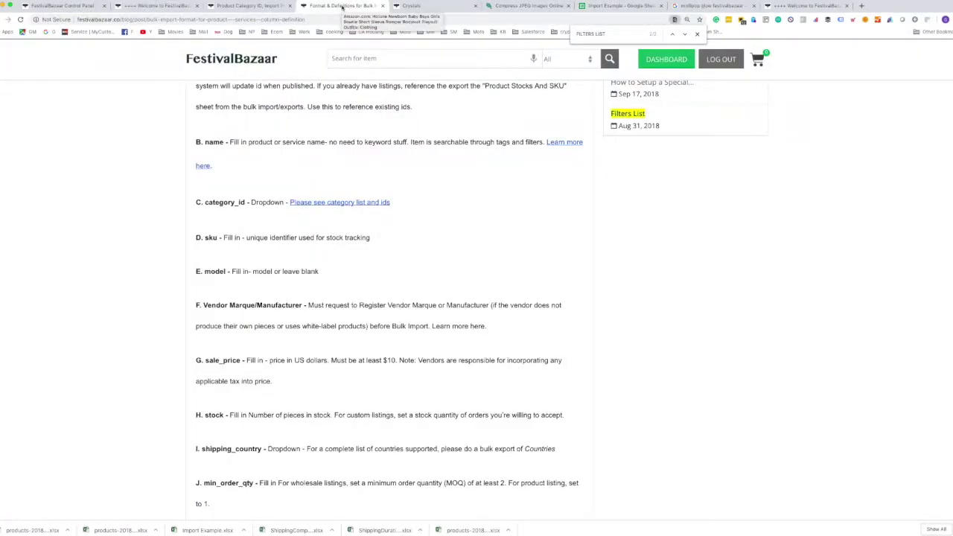
pyautogui.scroll(6, 330, 167)
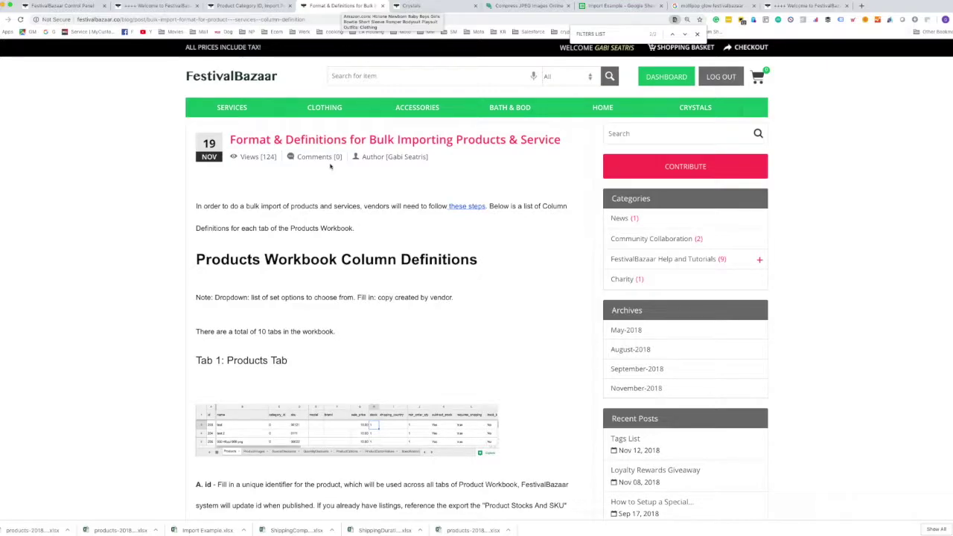
pyautogui.scroll(-15, 330, 167)
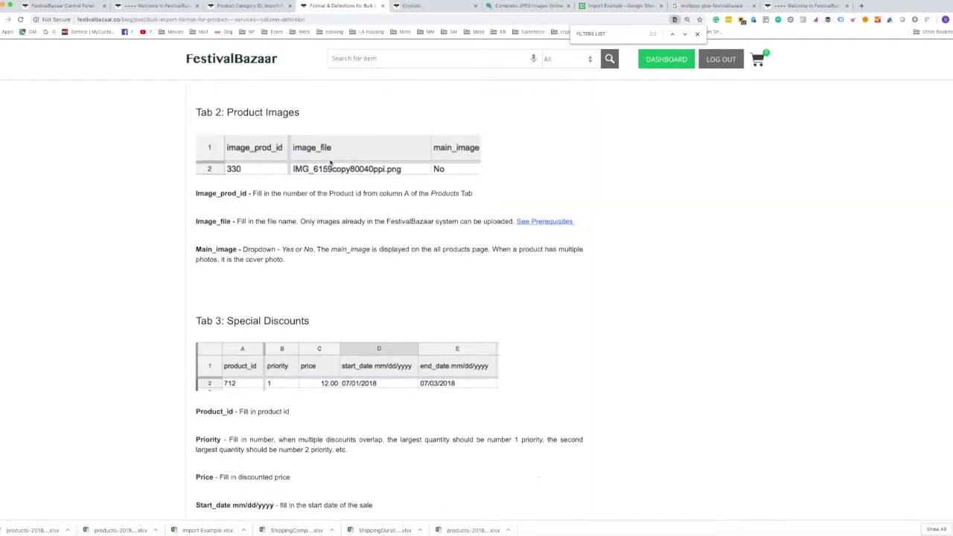
pyautogui.scroll(-4, 330, 160)
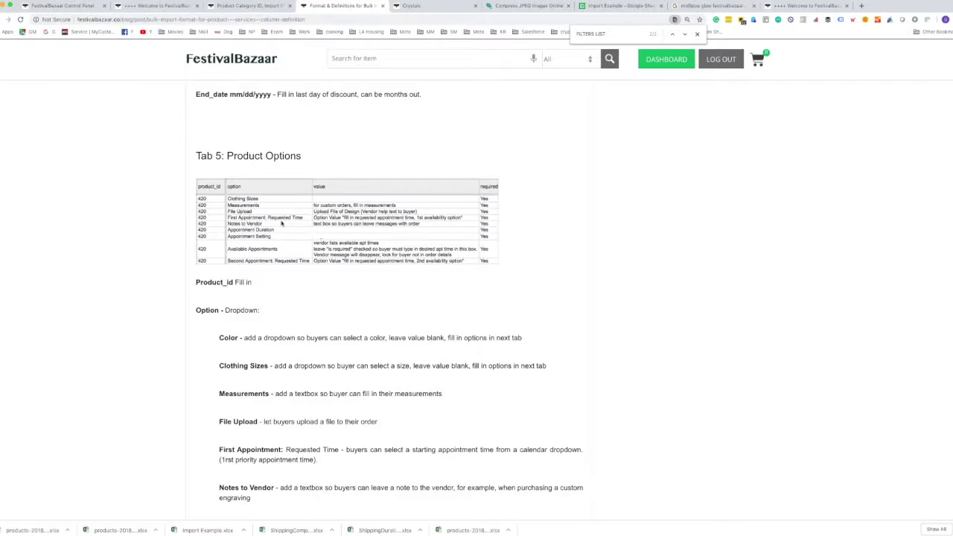
pyautogui.scroll(-2, 276, 218)
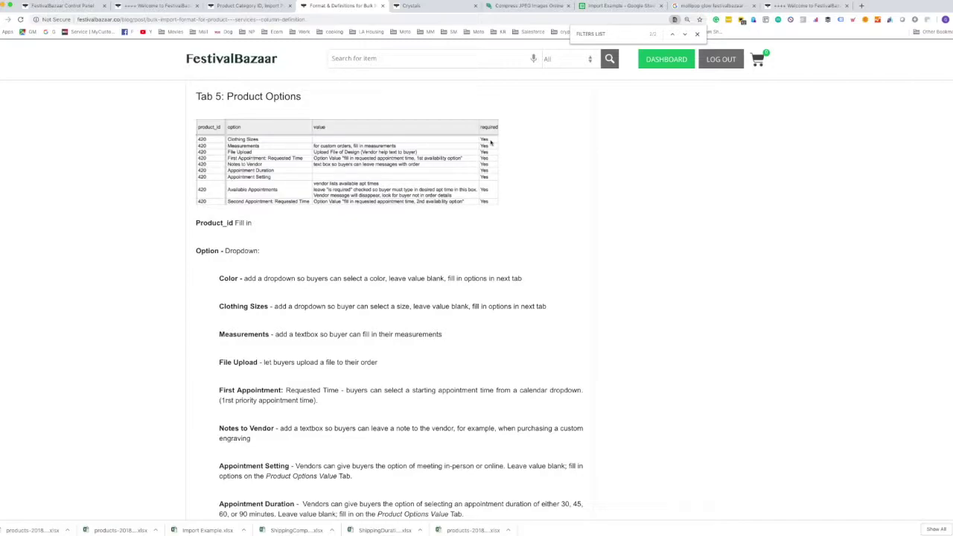
pyautogui.scroll(-15, 230, 142)
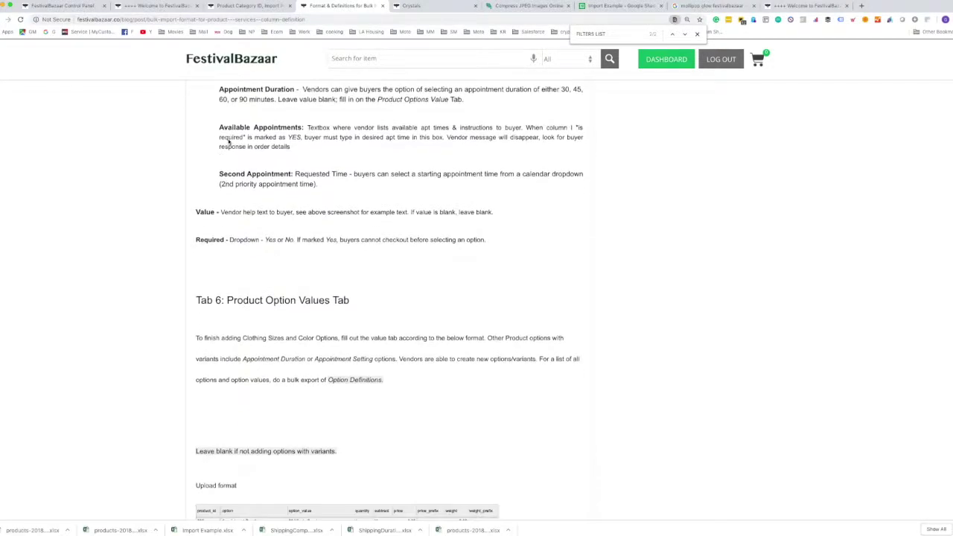
pyautogui.scroll(-2, 229, 142)
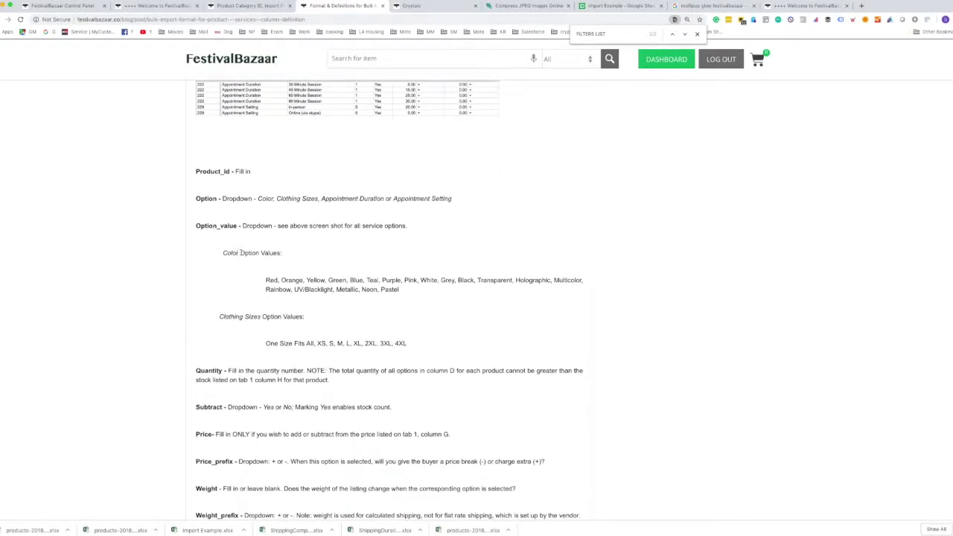
pyautogui.scroll(-3, 247, 313)
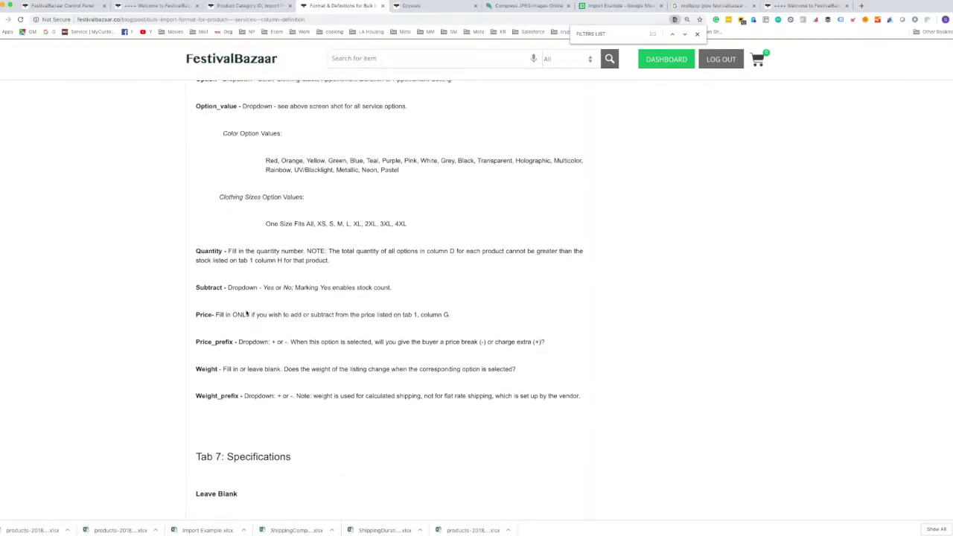
# - Back in the Google Sheets workbook, duplicate the S, M and L Clothing Sizes rows five times below the Color rows in ProductOptionValues
pyautogui.hotkey('ctrl', 'Tab')
pyautogui.hotkey('ctrl', 'Tab')
pyautogui.hotkey('ctrl', 'Tab')
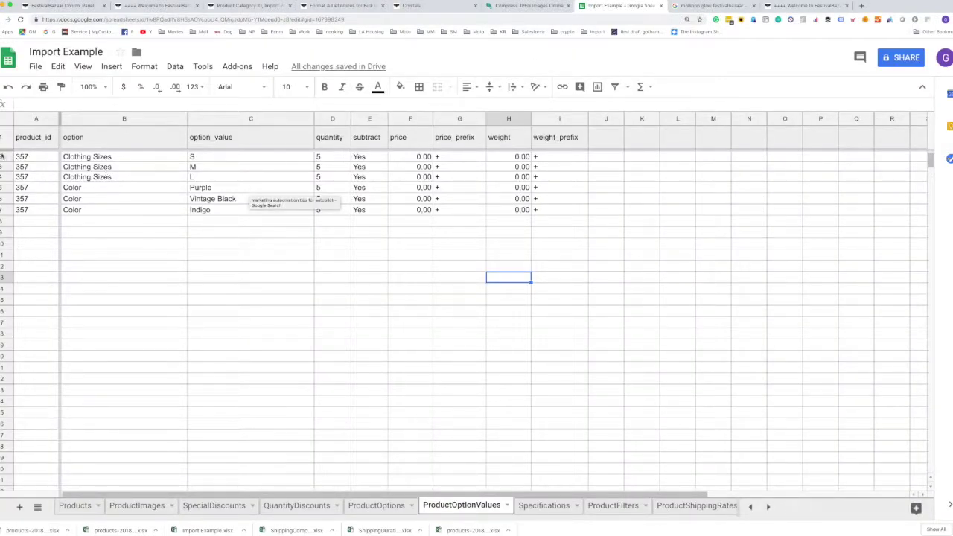
pyautogui.moveTo(3, 157); pyautogui.dragTo(3, 177)
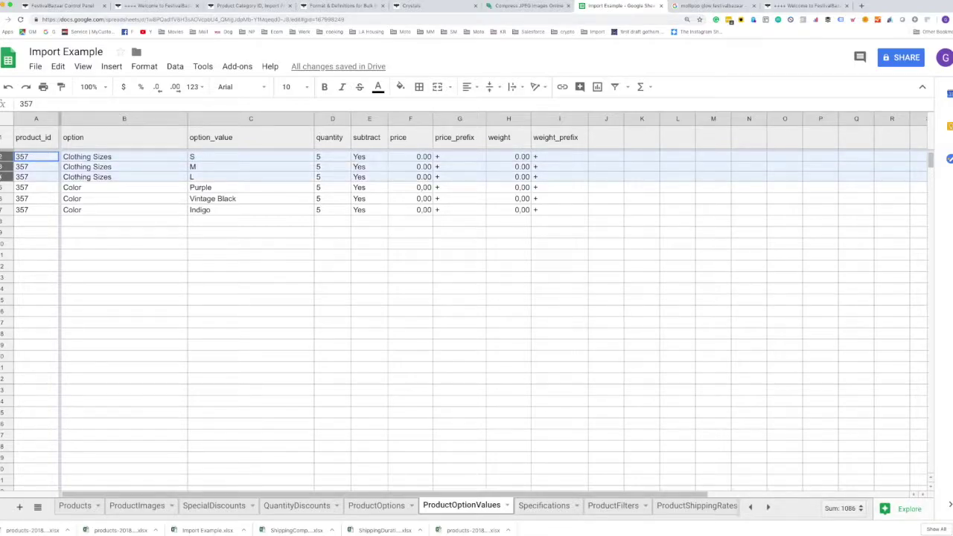
pyautogui.hotkey('ctrl', 'c')
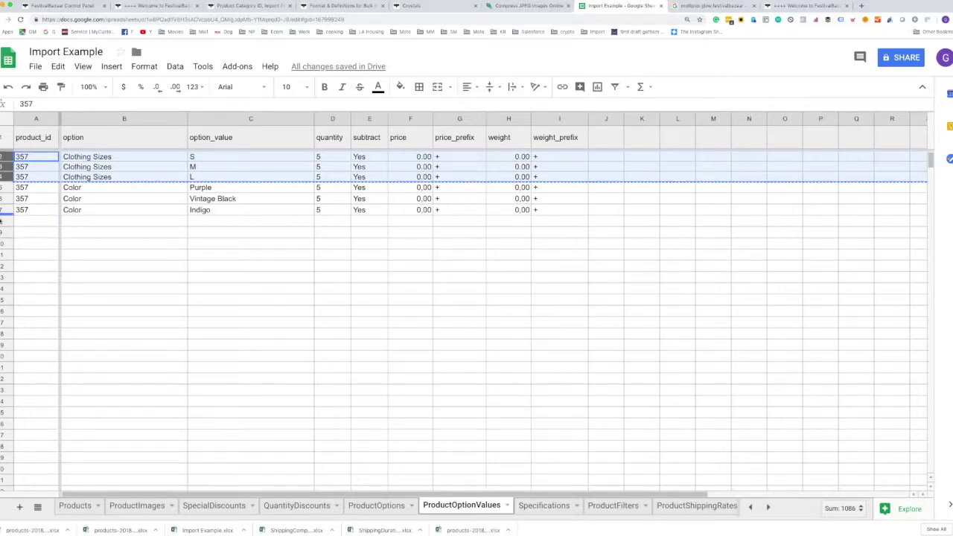
pyautogui.moveTo(3, 221); pyautogui.dragTo(3, 393)
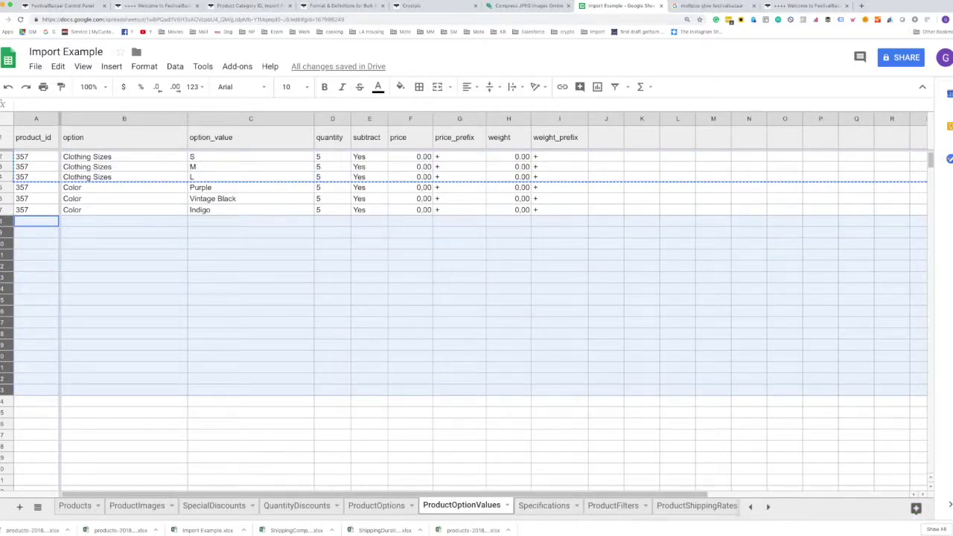
pyautogui.hotkey('ctrl', 'v')
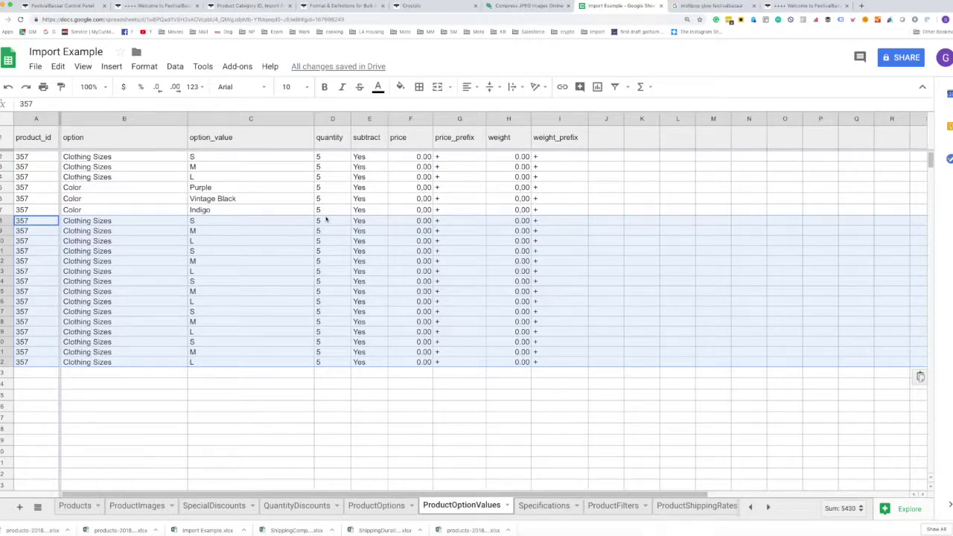
pyautogui.click(39, 226)
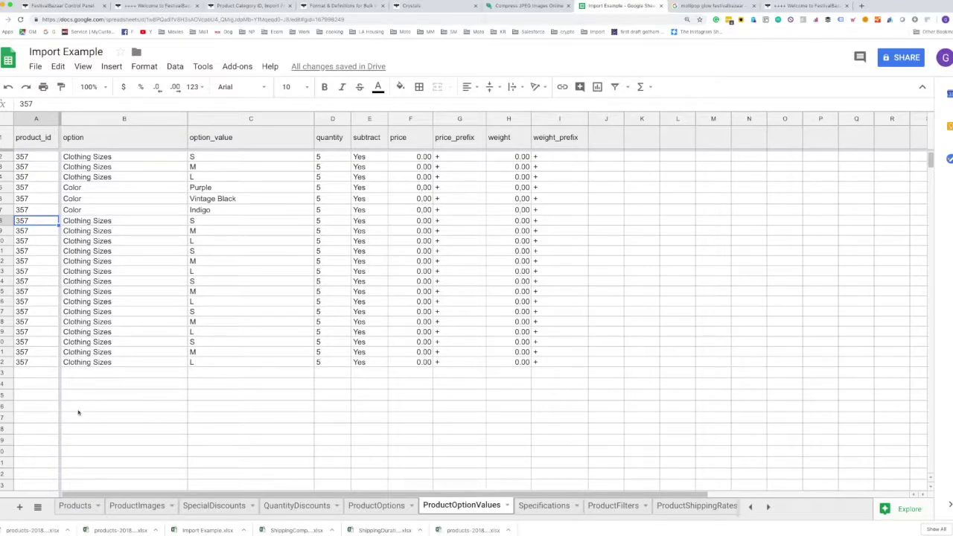
# - Copy product IDs 363 to 369 from the Products sheet into the empty product_id cells below 357 in ProductOptions
pyautogui.click(81, 509)
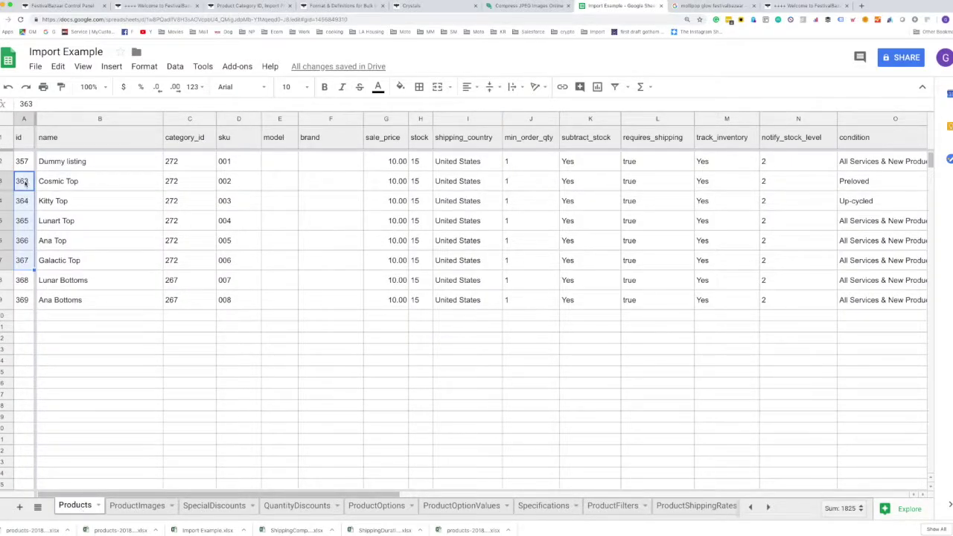
pyautogui.moveTo(25, 184); pyautogui.dragTo(28, 302)
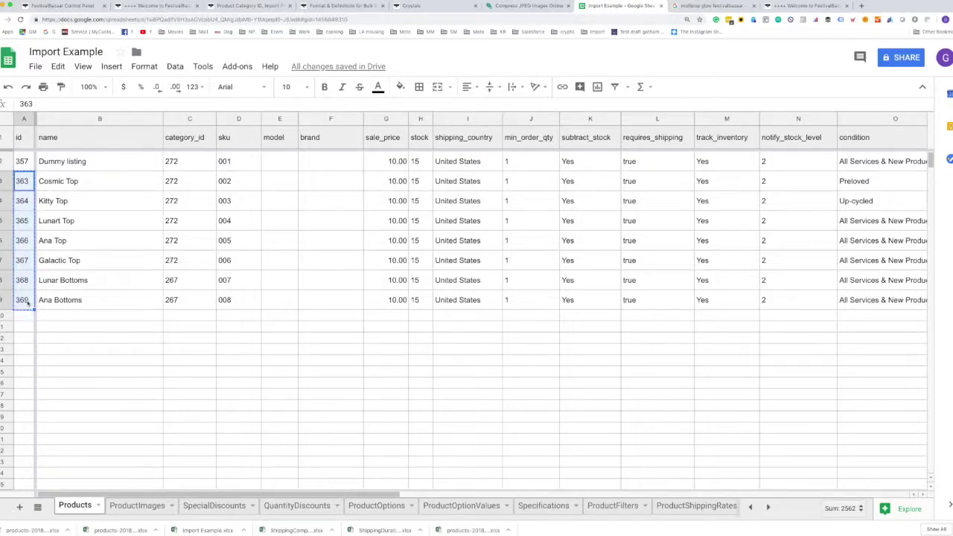
pyautogui.click(461, 506)
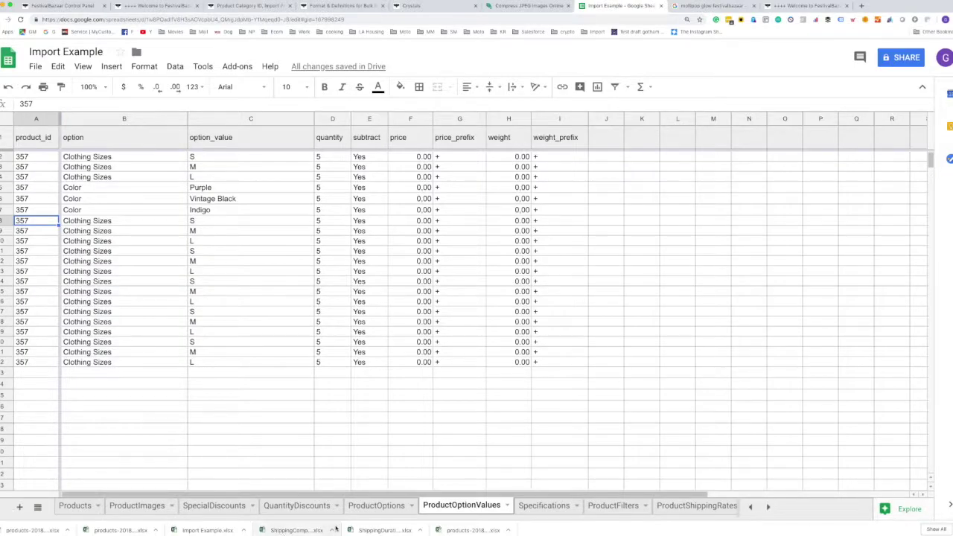
pyautogui.click(376, 505)
pyautogui.click(34, 176)
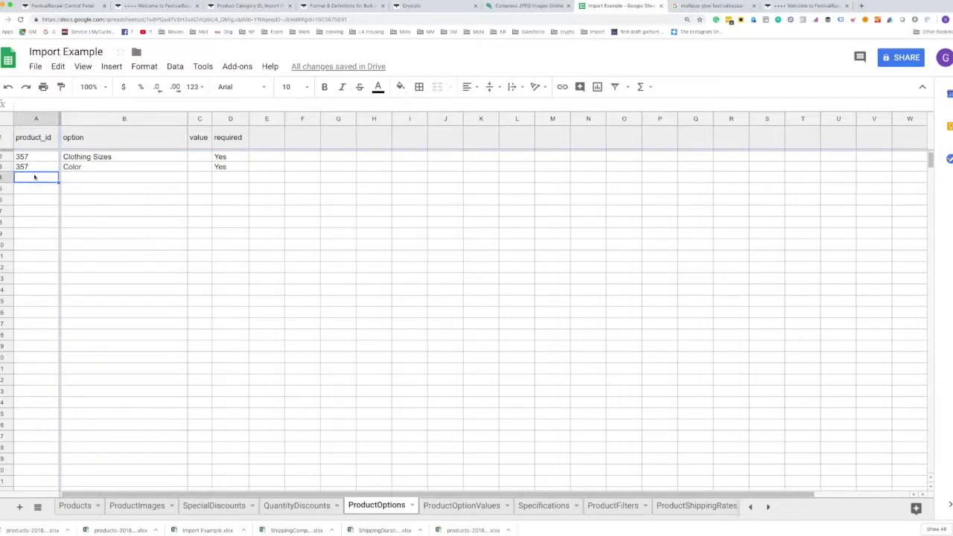
pyautogui.hotkey('ctrl', 'v')
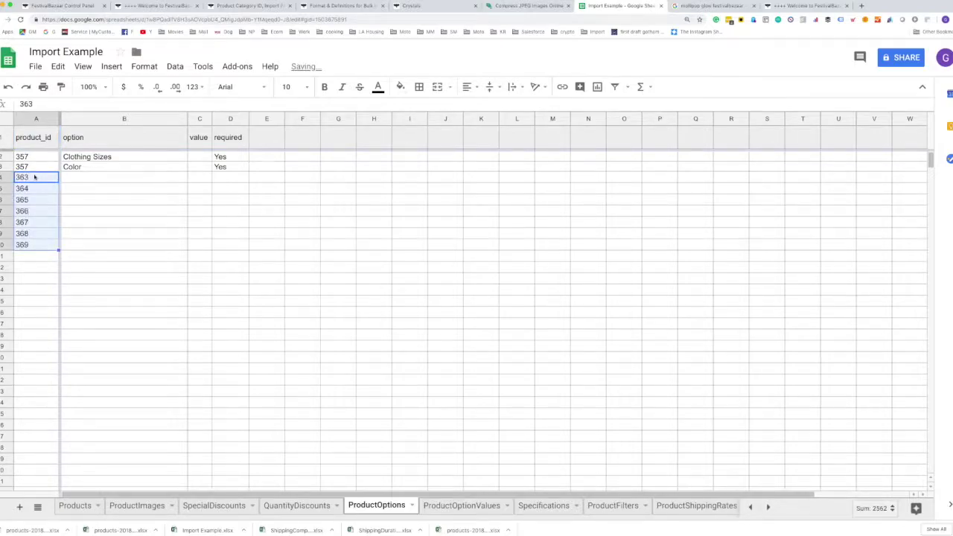
# - Set the option to Clothing Sizes for products 363 to 369 by copying the existing entry
pyautogui.click(73, 158)
pyautogui.hotkey('ctrl', 'c')
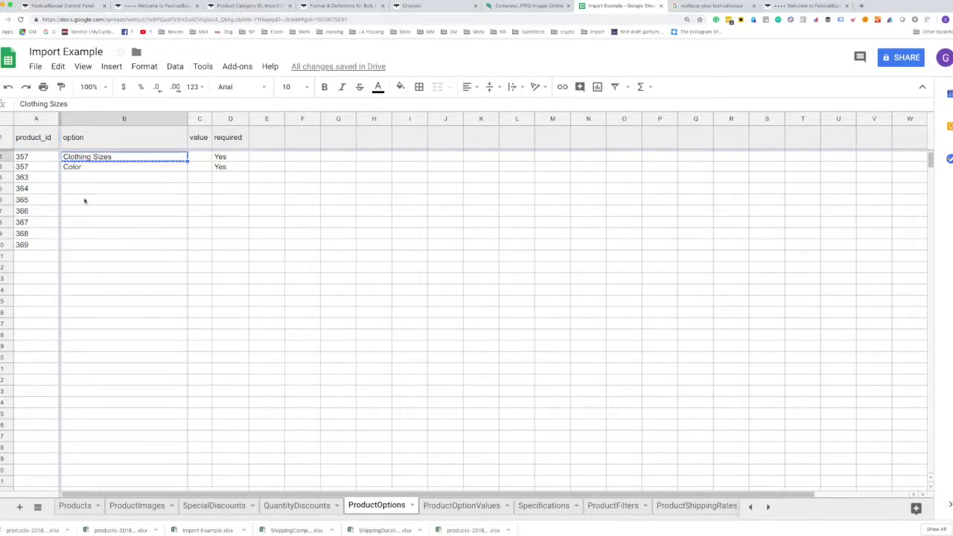
pyautogui.moveTo(79, 178); pyautogui.dragTo(88, 246)
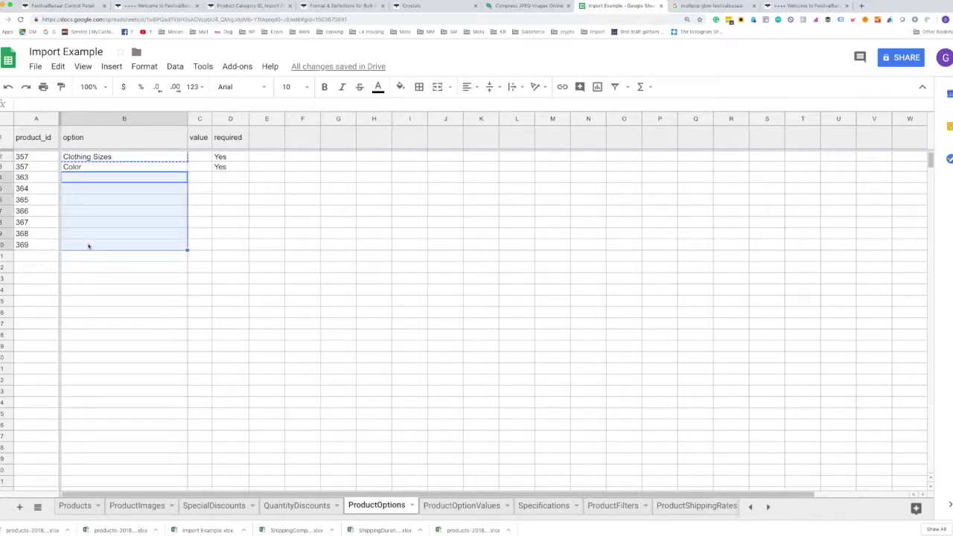
pyautogui.hotkey('ctrl', 'v')
# - Set required to Yes for products 363 to 369 in ProductOptions by copying the existing entry
pyautogui.click(219, 166)
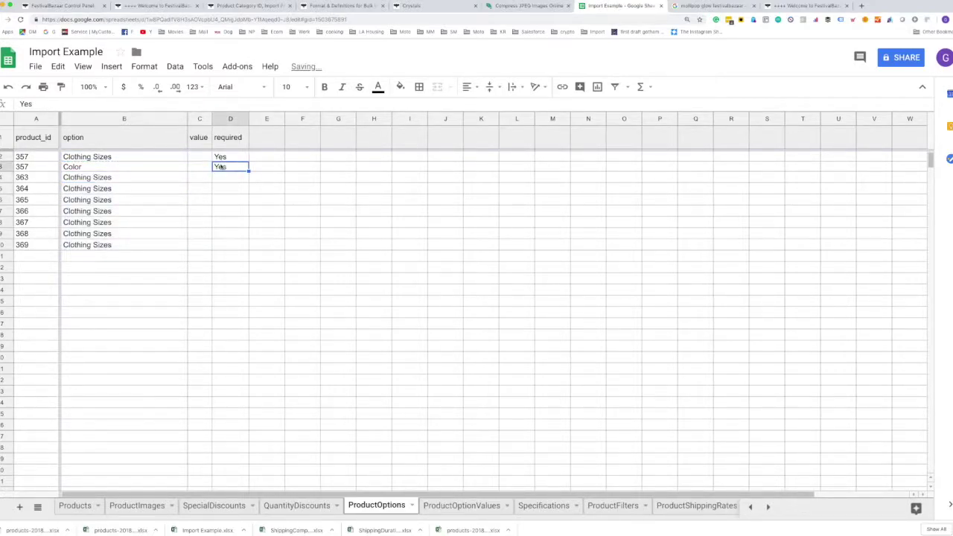
pyautogui.hotkey('ctrl', 'c')
pyautogui.moveTo(221, 178); pyautogui.dragTo(217, 245)
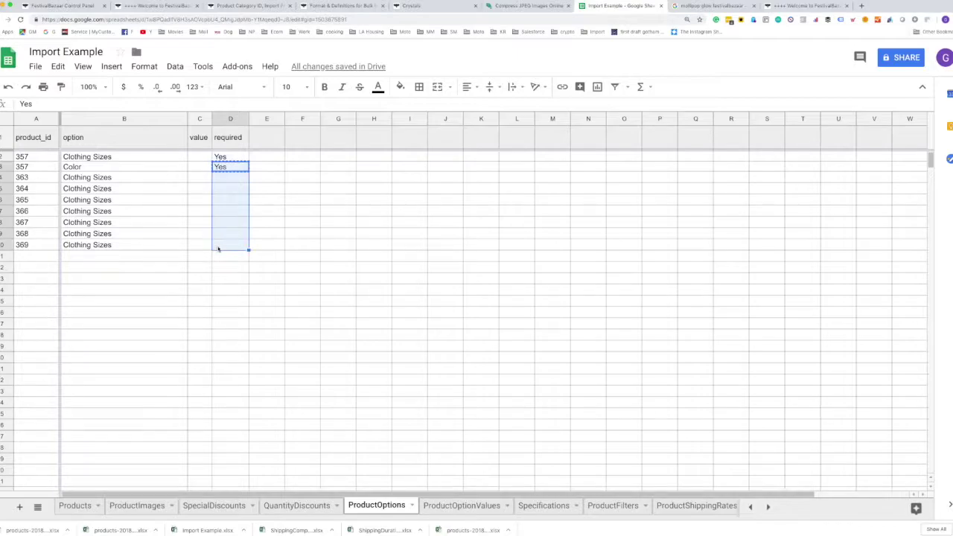
pyautogui.hotkey('ctrl', 'v')
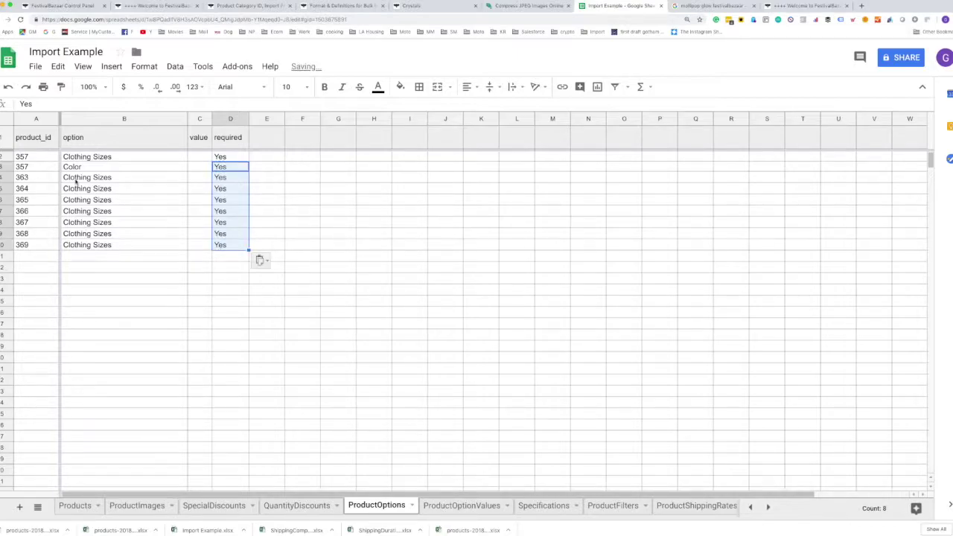
# - Fill the rows for products 368 and 369 in ProductOptionValues with copies of the S, M and L Clothing Sizes entries
pyautogui.click(446, 508)
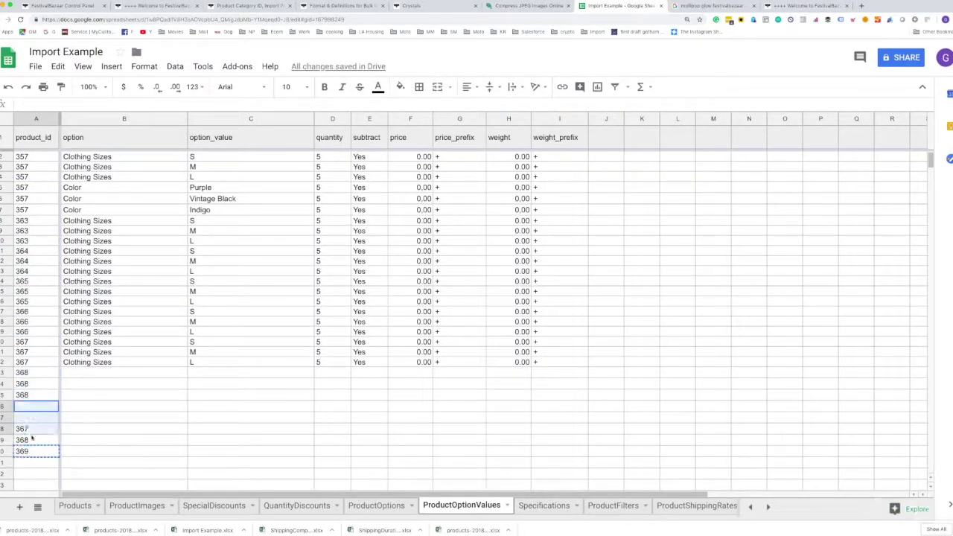
pyautogui.moveTo(67, 220); pyautogui.dragTo(584, 241)
pyautogui.hotkey('ctrl', 'c')
pyautogui.moveTo(67, 372); pyautogui.dragTo(574, 436)
pyautogui.hotkey('ctrl', 'v')
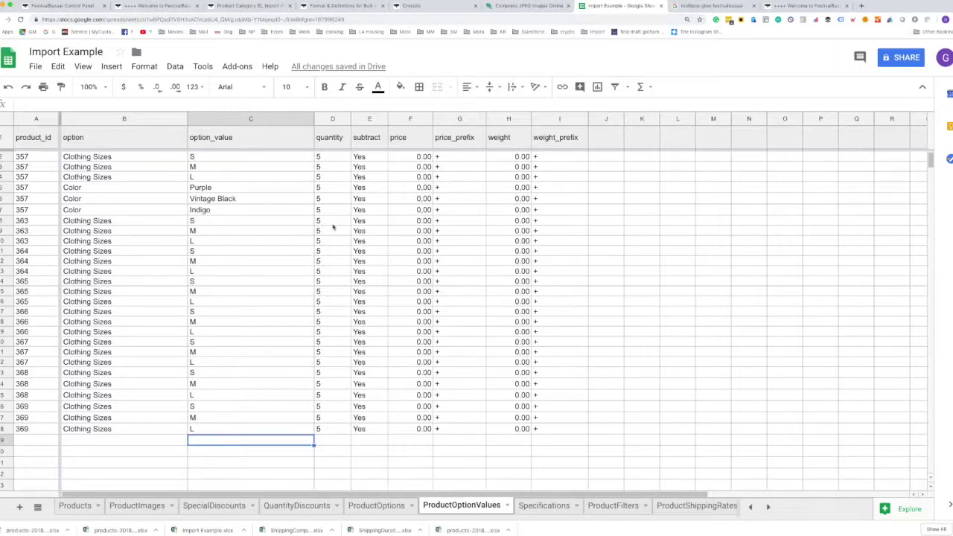
# - Total the option quantities for product 357, and set the Dummy listing's stock to 30 in the Products sheet
pyautogui.moveTo(83, 157); pyautogui.dragTo(338, 214)
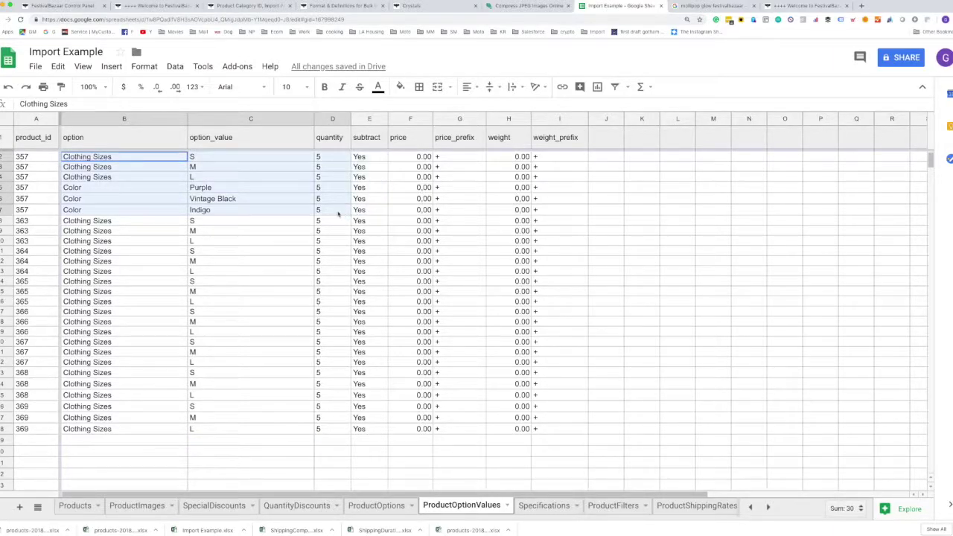
pyautogui.click(75, 506)
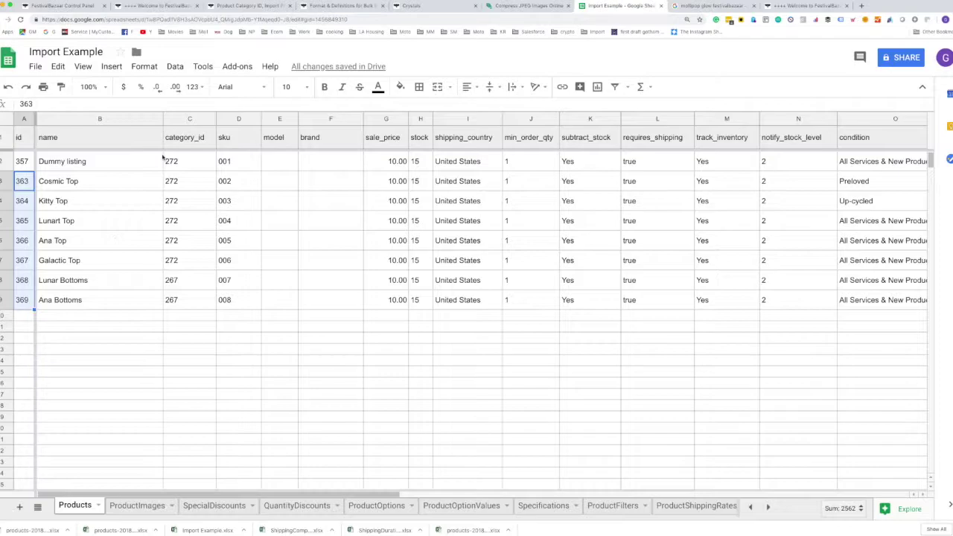
pyautogui.click(331, 360)
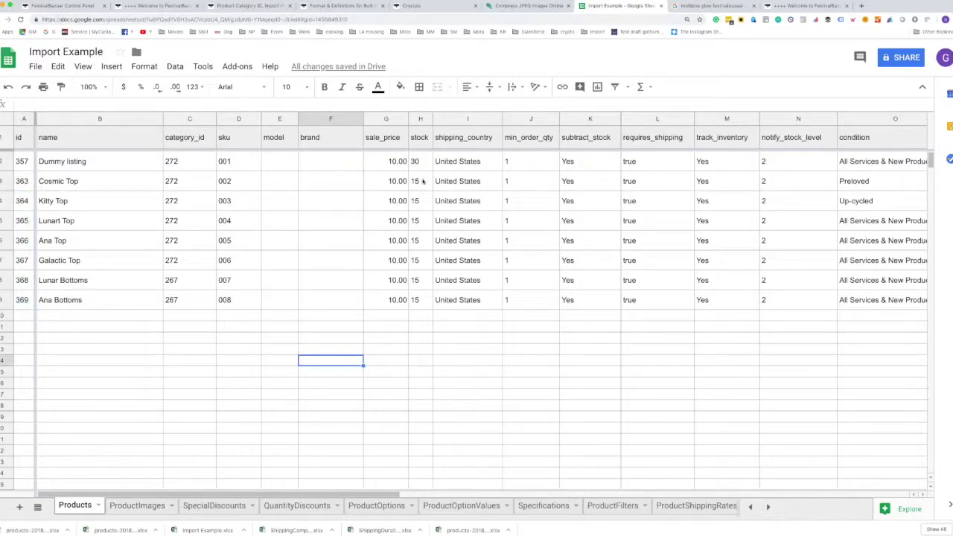
# - Review the ProductFilters sheet, and read the Filters List with its filter_name options and notes on the FestivalBazaar format page
pyautogui.hotkey('alt', 'Down')
pyautogui.hotkey('alt', 'Down')
pyautogui.hscroll(1, 545, 506)
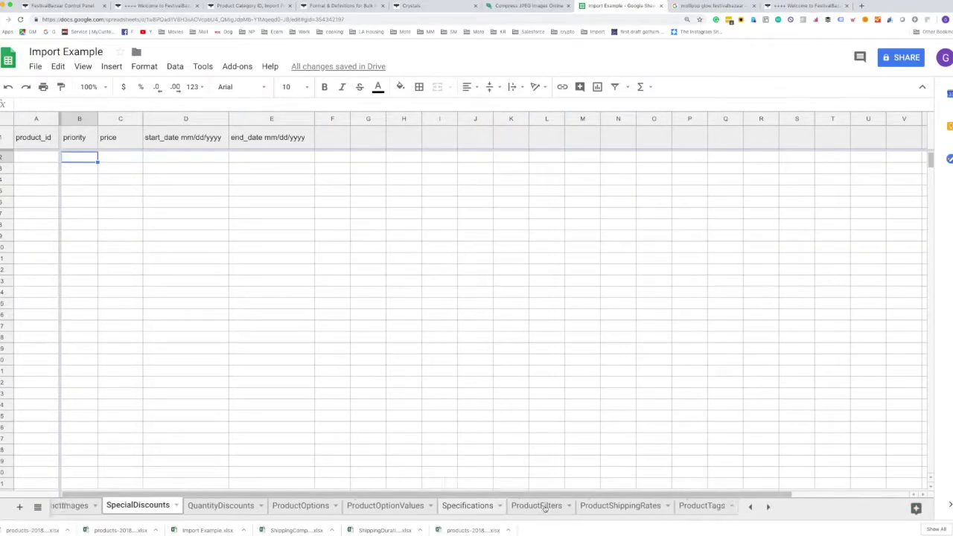
pyautogui.click(536, 505)
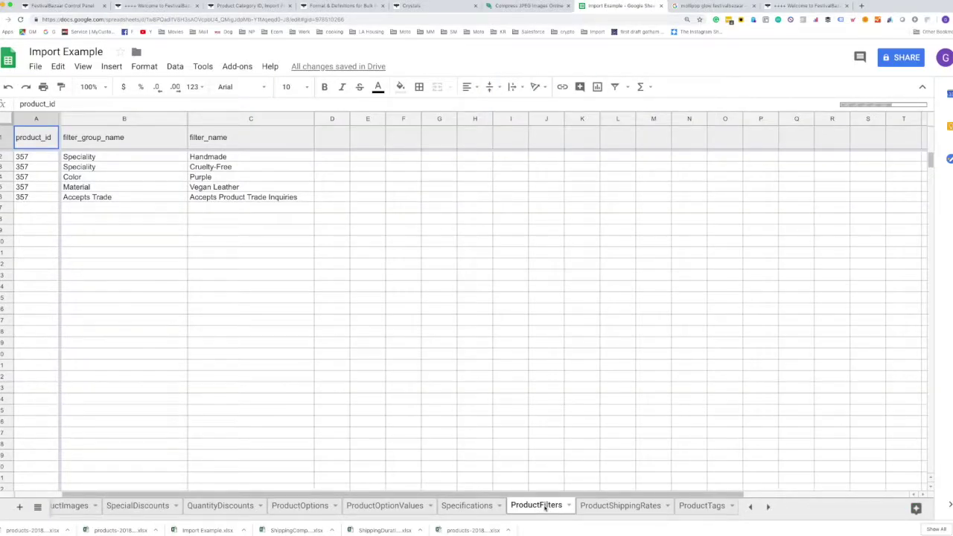
pyautogui.click(330, 6)
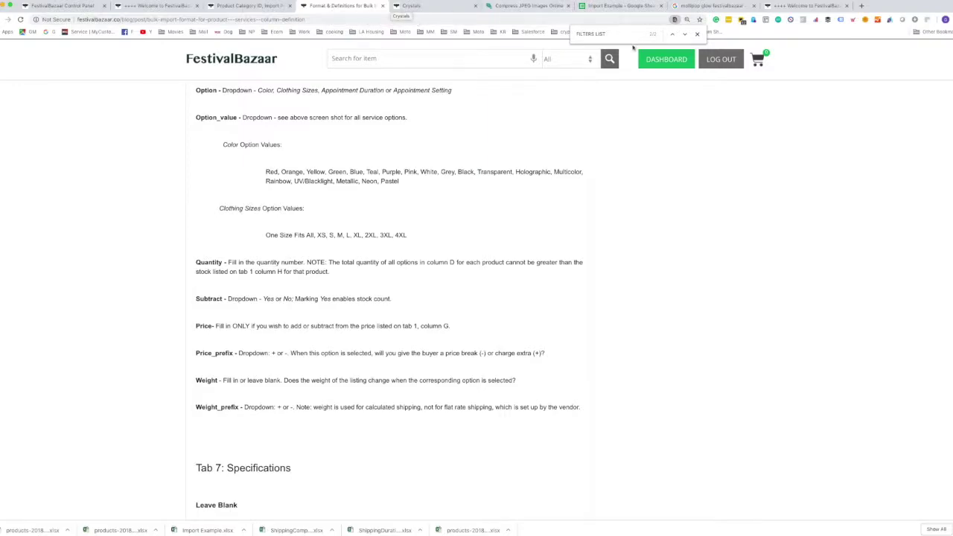
pyautogui.press('Return')
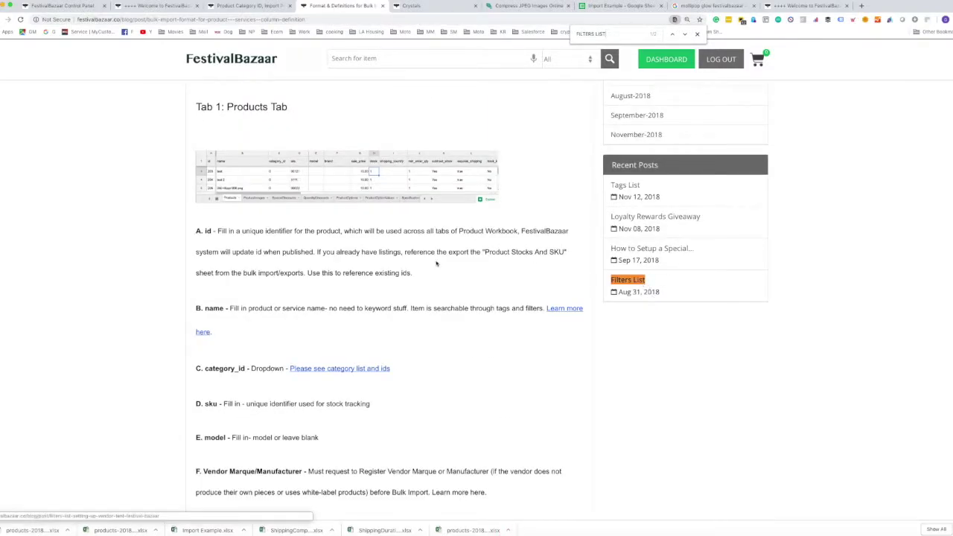
pyautogui.press('Return')
pyautogui.scroll(-5, 298, 369)
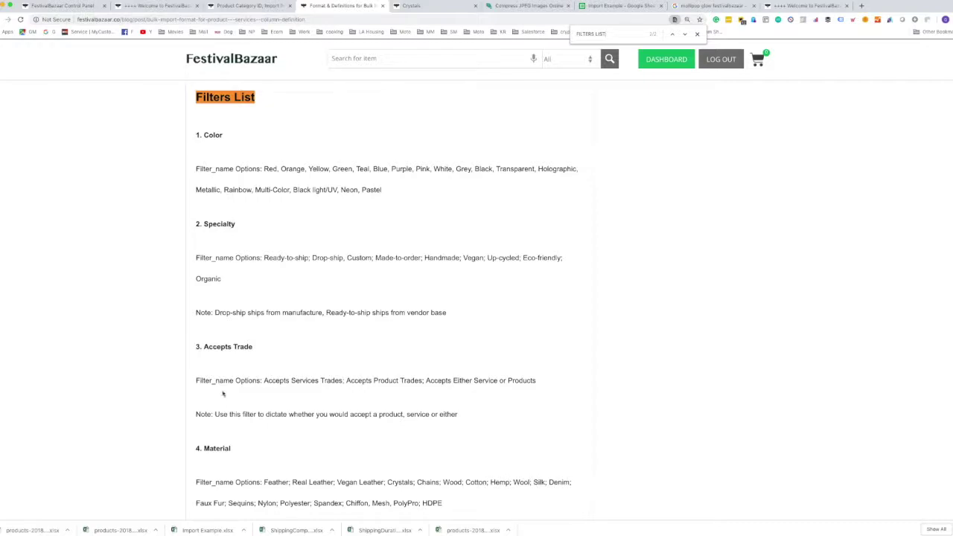
pyautogui.scroll(-6, 217, 370)
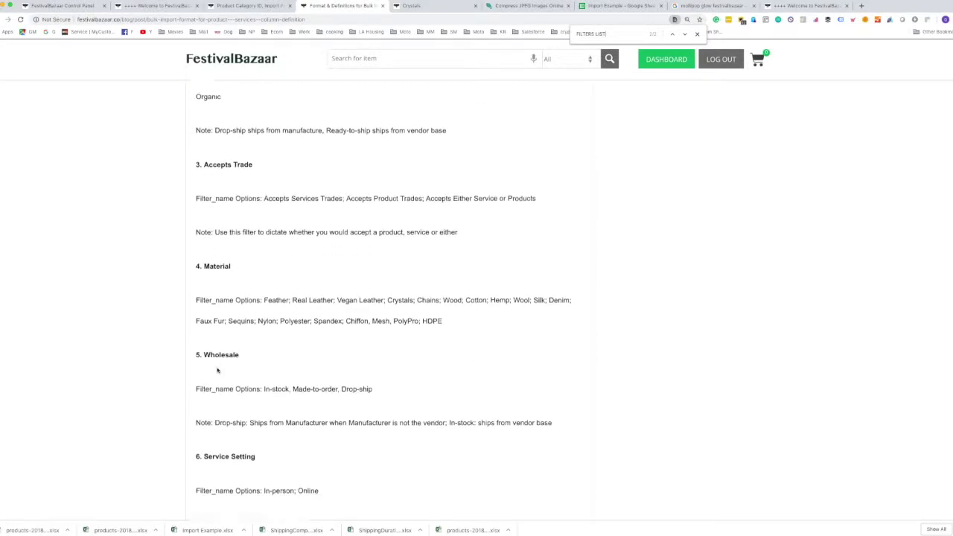
pyautogui.scroll(-2, 216, 367)
pyautogui.scroll(6, 358, 231)
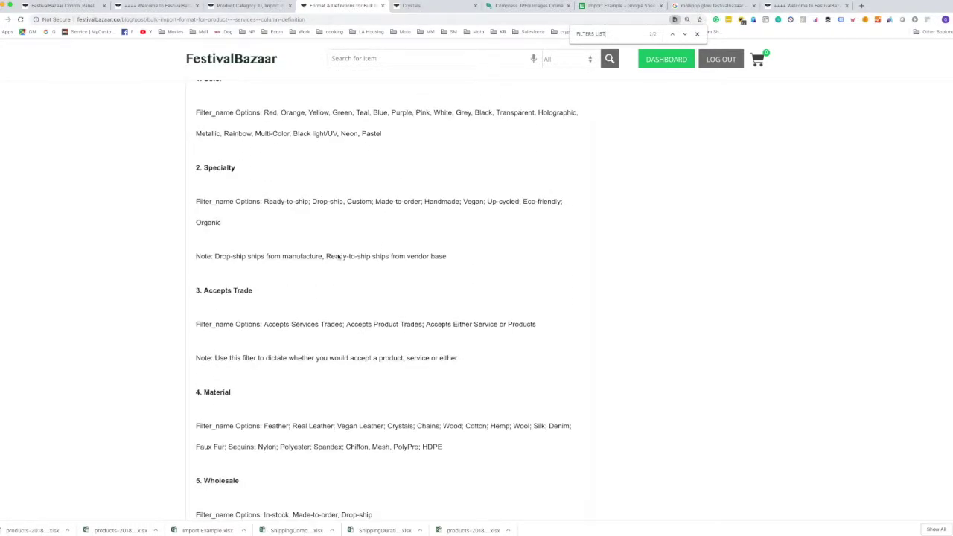
pyautogui.moveTo(326, 255); pyautogui.dragTo(449, 257)
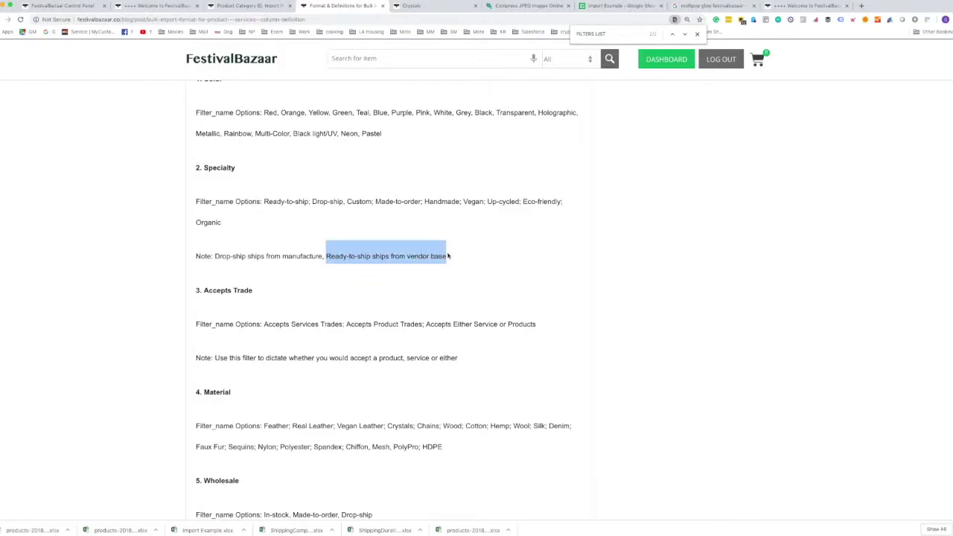
pyautogui.click(562, 200)
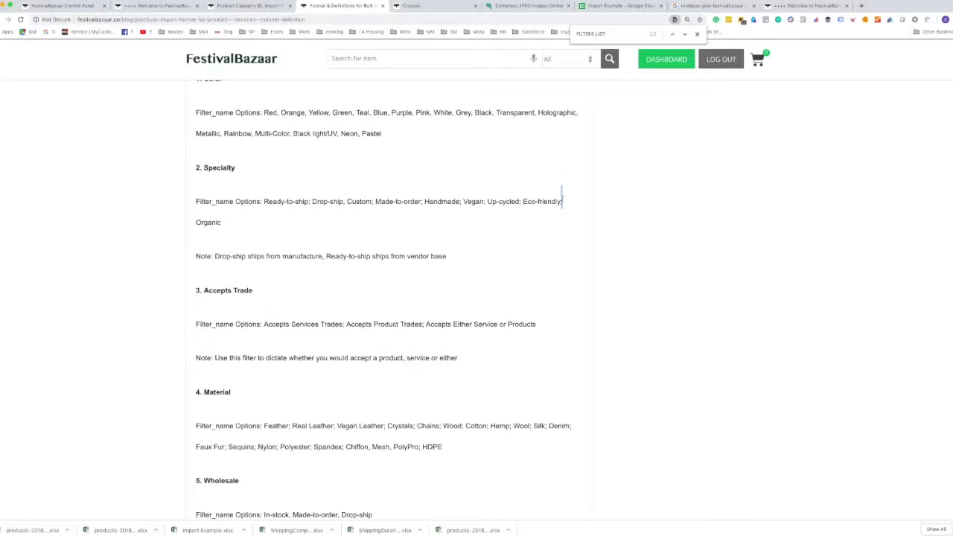
# - Copy the Eco-friendly filter name from the format page into the first empty ProductFilters row, with Speciality as its filter group
pyautogui.moveTo(561, 201); pyautogui.dragTo(522, 201)
pyautogui.hotkey('ctrl', 'c')
pyautogui.click(621, 5)
pyautogui.hotkey('ctrl', 'v')
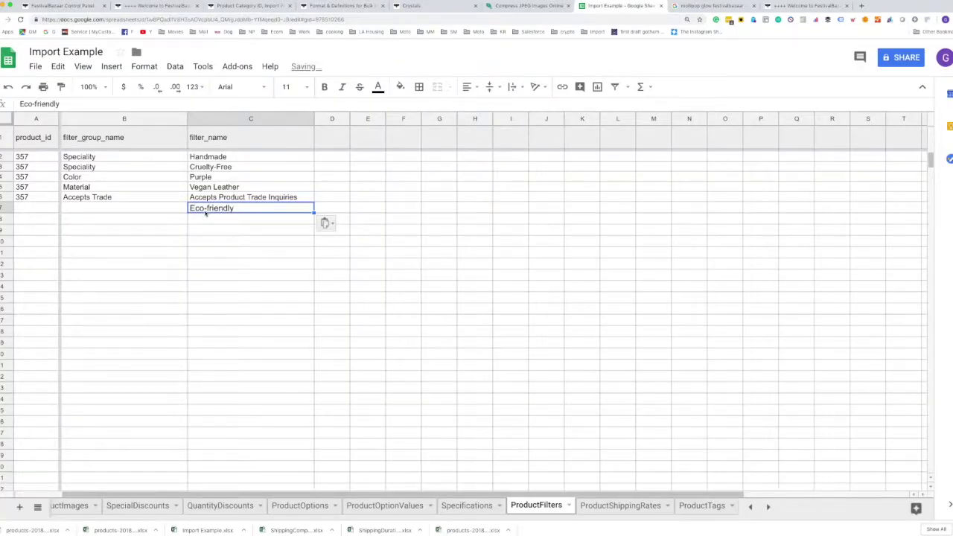
pyautogui.click(164, 208)
pyautogui.write('Speciality')
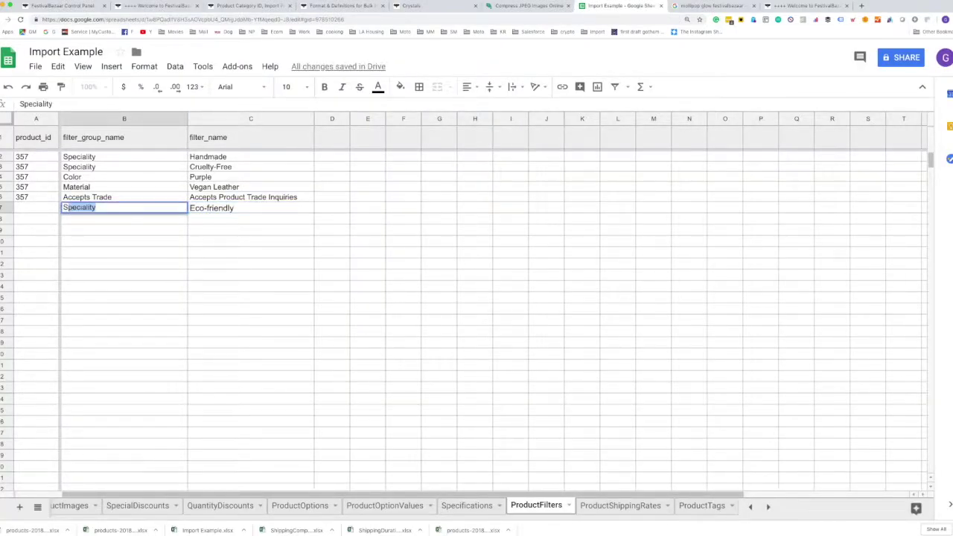
# - Copy product IDs 363 to 369 from the Products sheet into the product_id cells below 357 in ProductFilters
pyautogui.click(36, 208)
pyautogui.scroll(1, 77, 509)
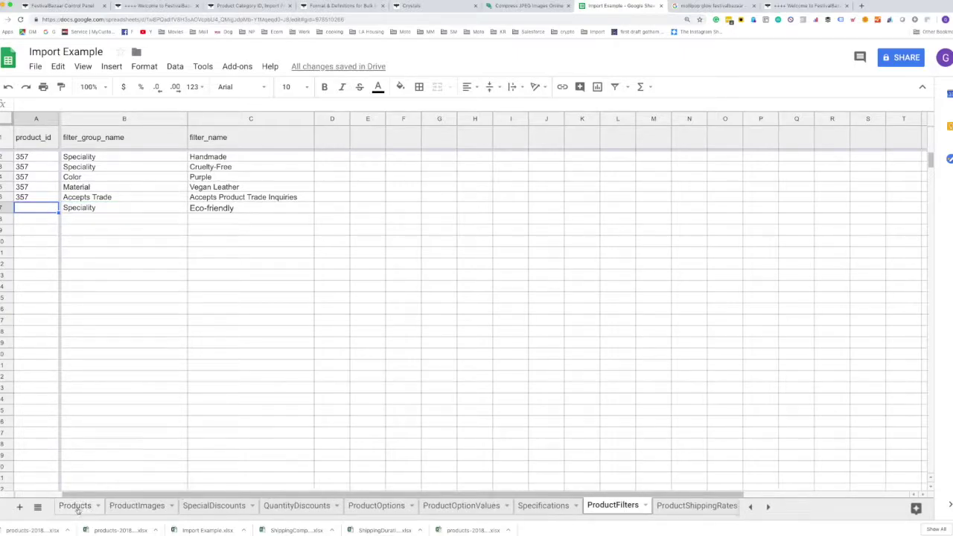
pyautogui.click(77, 509)
pyautogui.moveTo(24, 174); pyautogui.dragTo(23, 309)
pyautogui.click(620, 509)
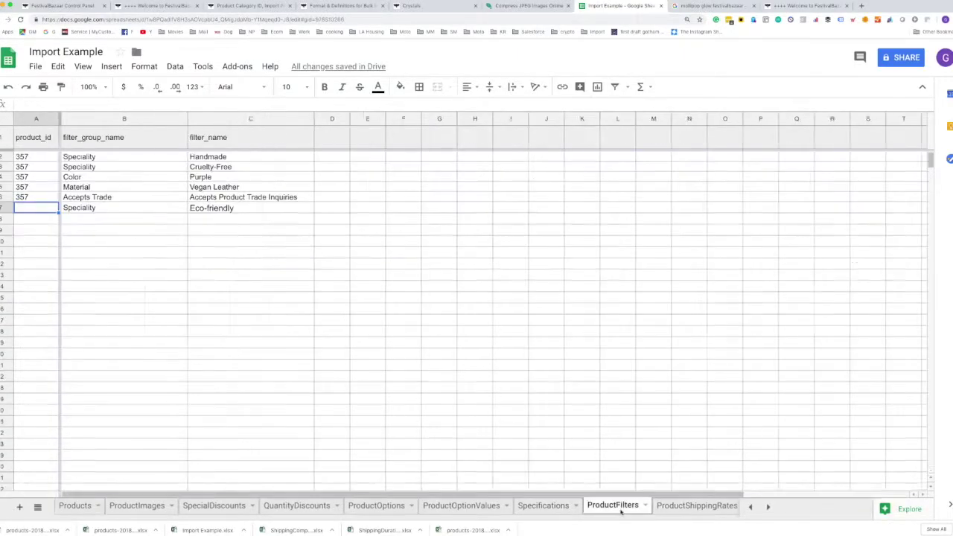
pyautogui.hotkey('ctrl', 'v')
# - Apply the Speciality group and Eco-friendly filter to all products 363 to 369 by copying the first entry down
pyautogui.click(130, 207)
pyautogui.hotkey('shift', 'Right')
pyautogui.hotkey('ctrl', 'c')
pyautogui.moveTo(141, 211); pyautogui.dragTo(265, 276)
pyautogui.hotkey('ctrl', 'v')
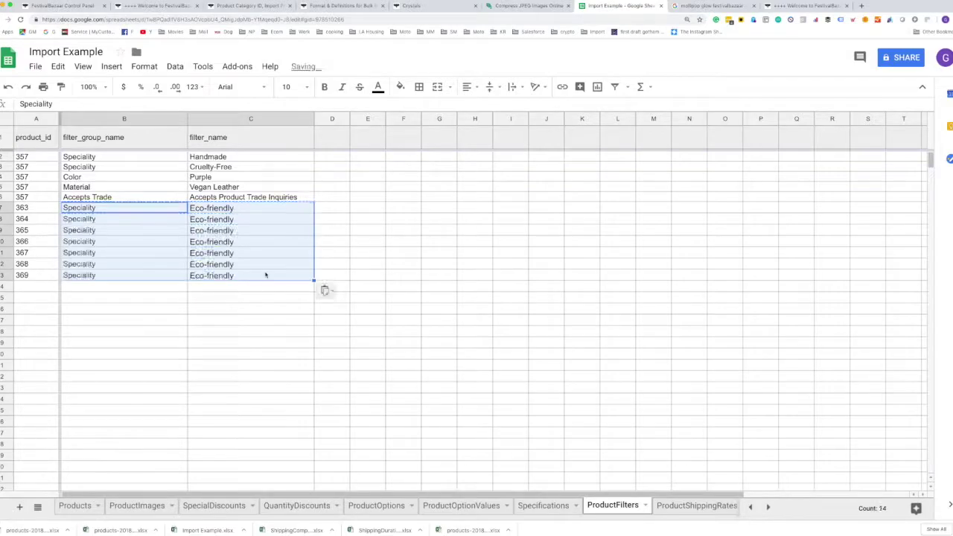
pyautogui.click(260, 307)
# - Copy product IDs 363 to 369 from the Products sheet into the product_id column of ProductShippingRates
pyautogui.click(696, 506)
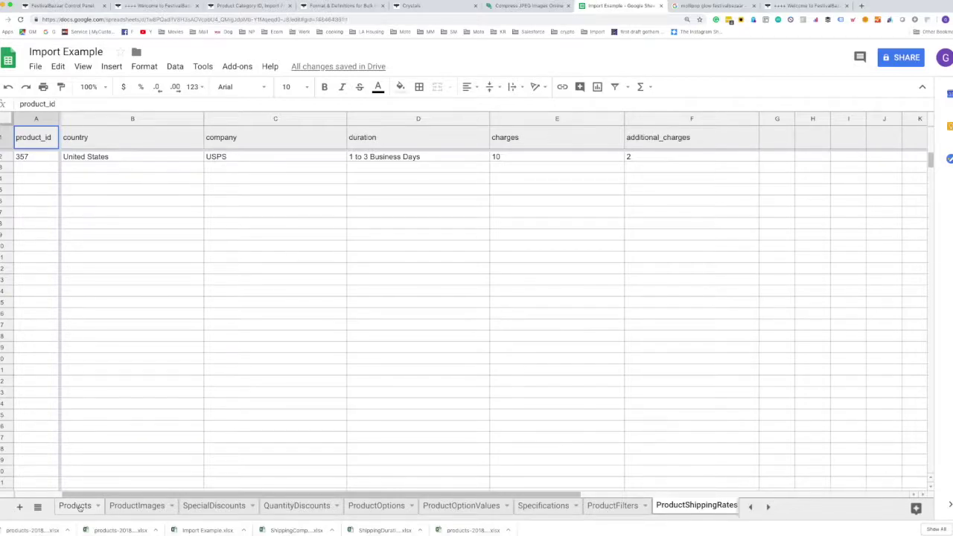
pyautogui.click(75, 506)
pyautogui.hotkey('ctrl', 'c')
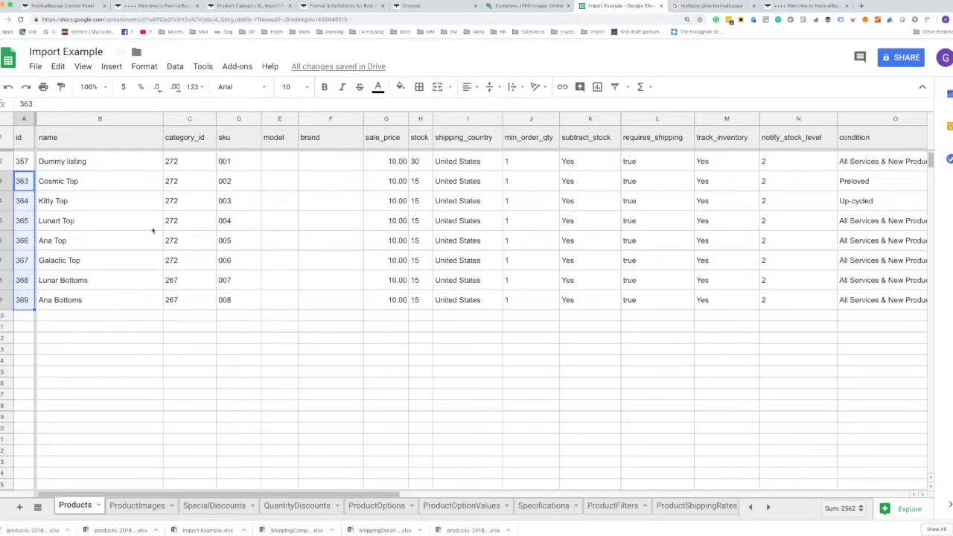
pyautogui.click(696, 505)
pyautogui.click(33, 168)
pyautogui.hotkey('ctrl', 'v')
# - Set the shipping for products 363 to 369 to United States, USPS and 1 to 3 Business Days by copying product 357's entries
pyautogui.moveTo(86, 156); pyautogui.dragTo(450, 157)
pyautogui.hotkey('ctrl', 'c')
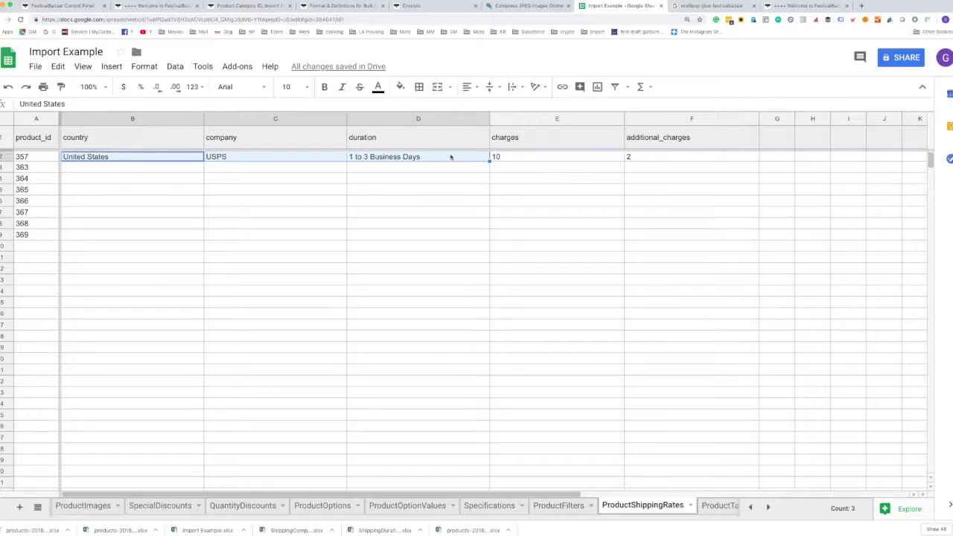
pyautogui.moveTo(70, 170); pyautogui.dragTo(426, 240)
pyautogui.hotkey('ctrl', 'v')
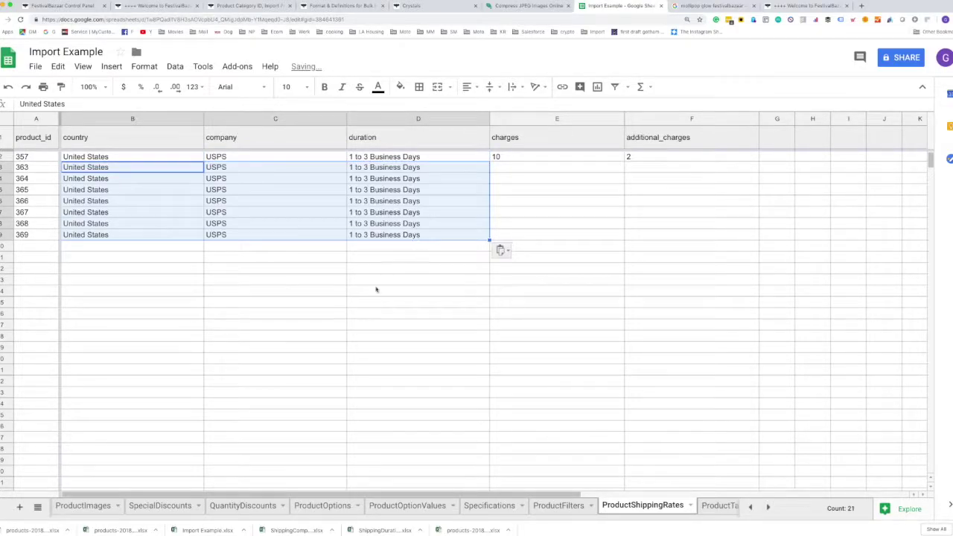
pyautogui.click(361, 314)
# - Set charges to 10 and additional_charges to 2 for products 363 to 369 by copying product 357's values
pyautogui.click(524, 169)
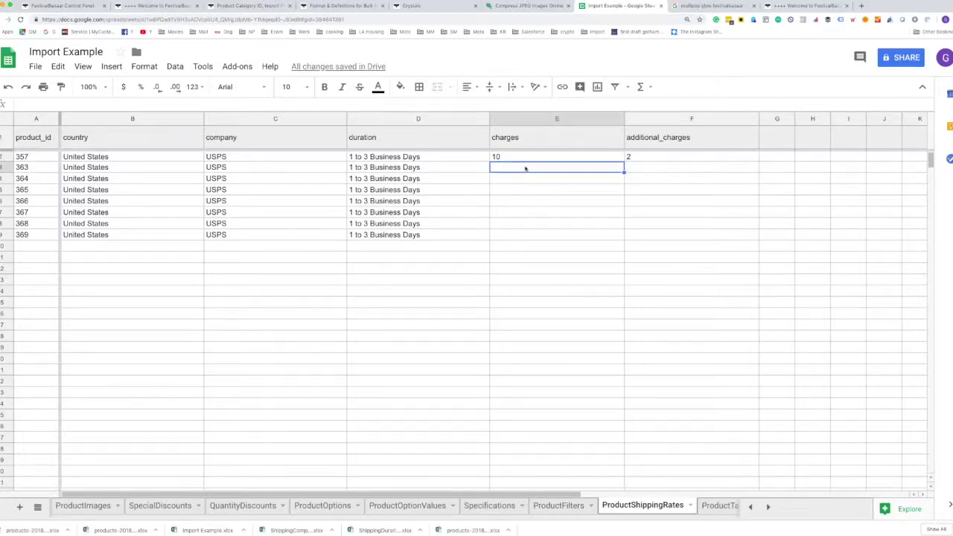
pyautogui.moveTo(564, 156); pyautogui.dragTo(635, 161)
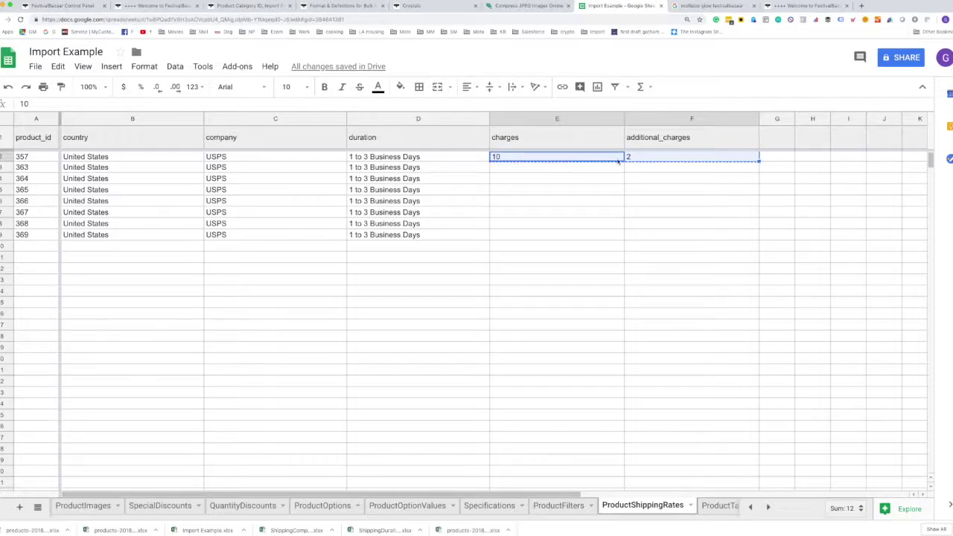
pyautogui.hotkey('ctrl', 'Return')
pyautogui.click(575, 282)
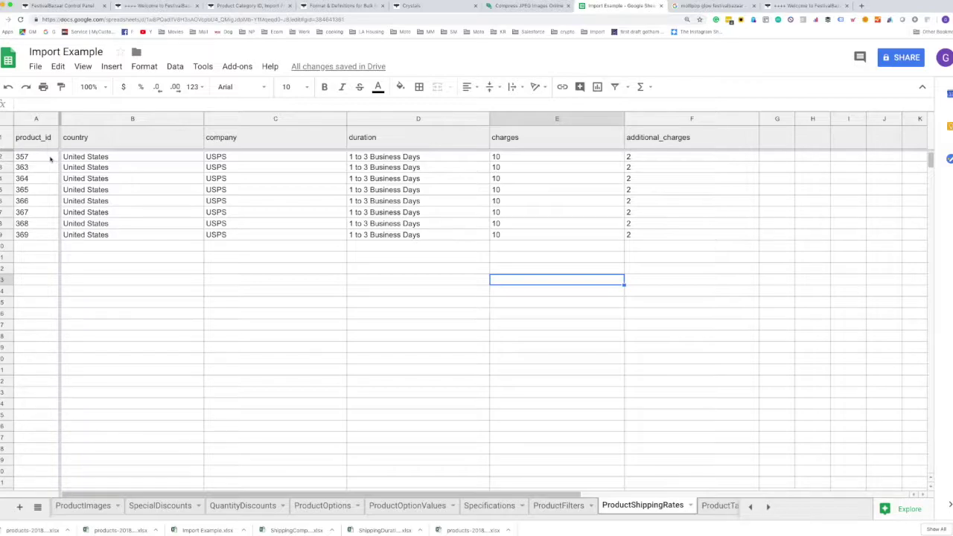
# - Sort the whole ProductShippingRates sheet by the product_id column from A to Z, treating the first row as a header
pyautogui.click(2, 117)
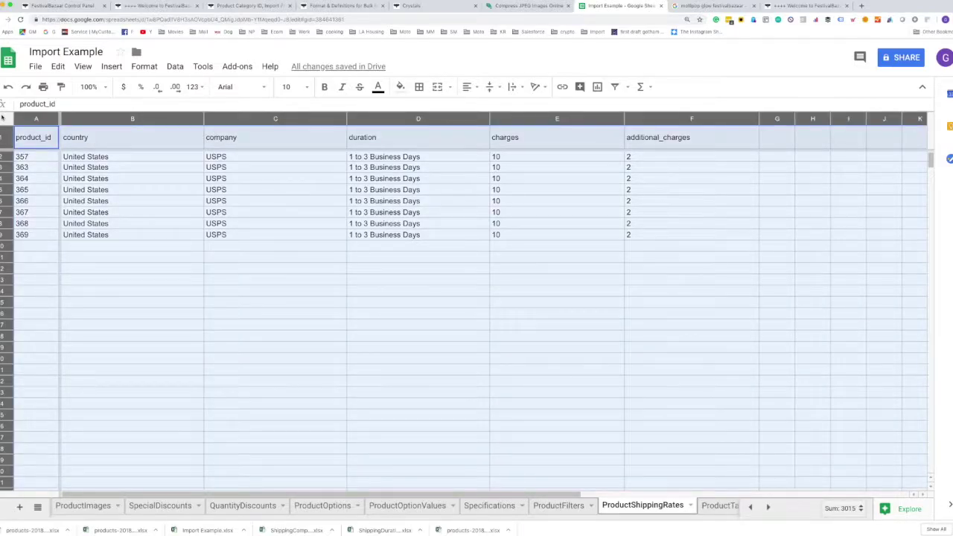
pyautogui.click(173, 66)
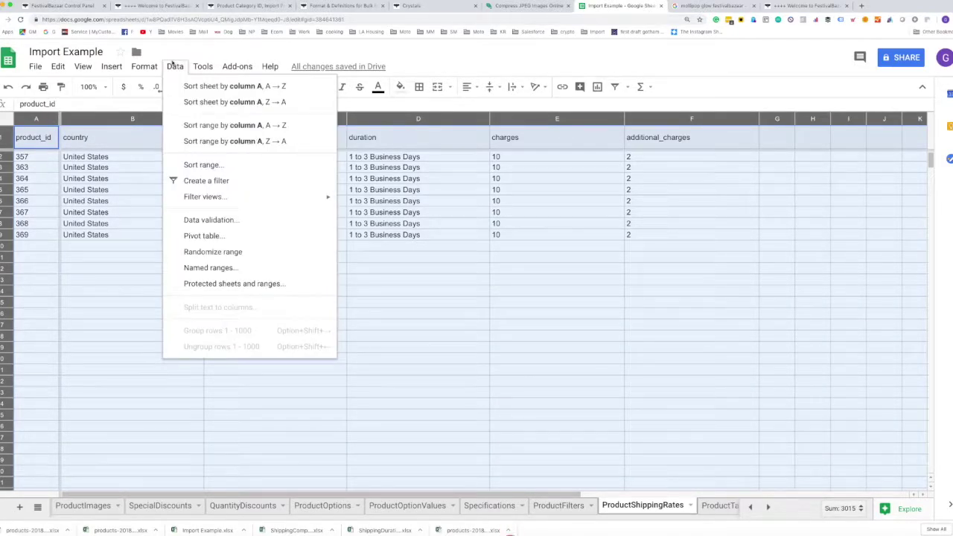
pyautogui.click(191, 165)
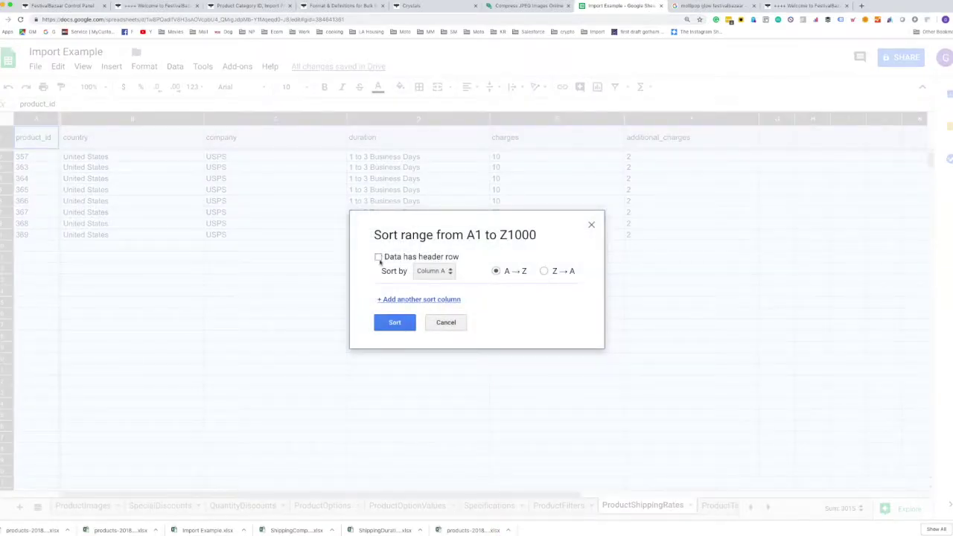
pyautogui.click(378, 258)
pyautogui.click(395, 323)
# - Open the ProductTags sheet, then find "tags list" on the Format & Definitions page in the browser
pyautogui.click(716, 506)
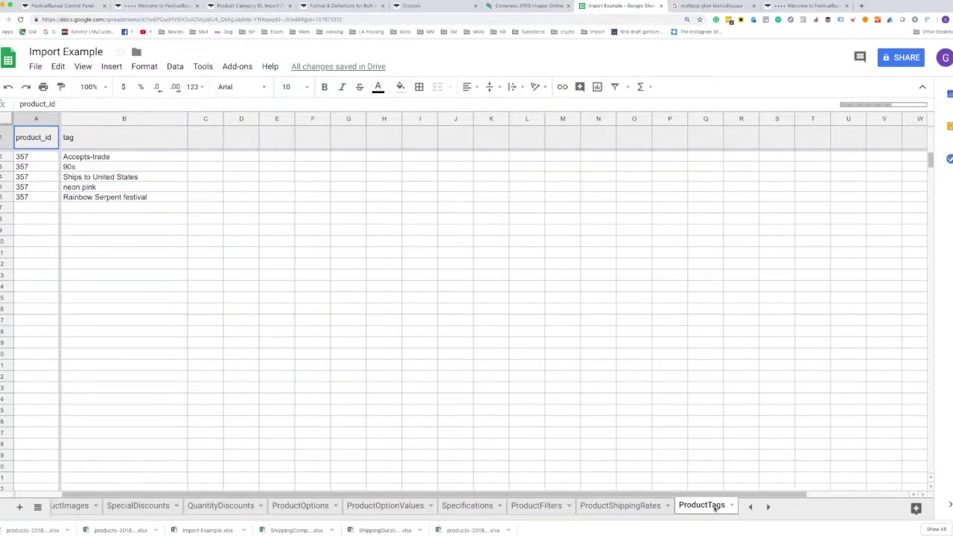
pyautogui.click(343, 6)
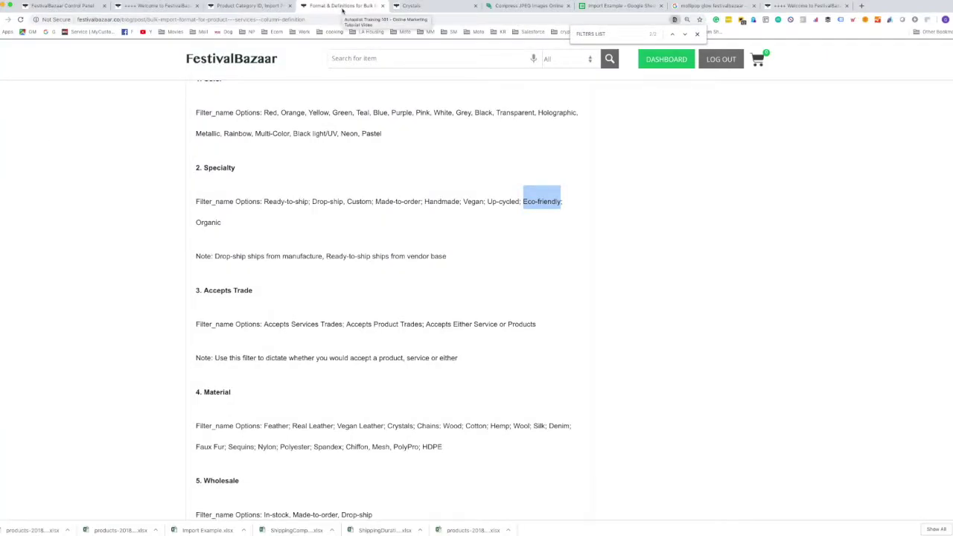
pyautogui.hotkey('ctrl', 'f')
pyautogui.write('t')
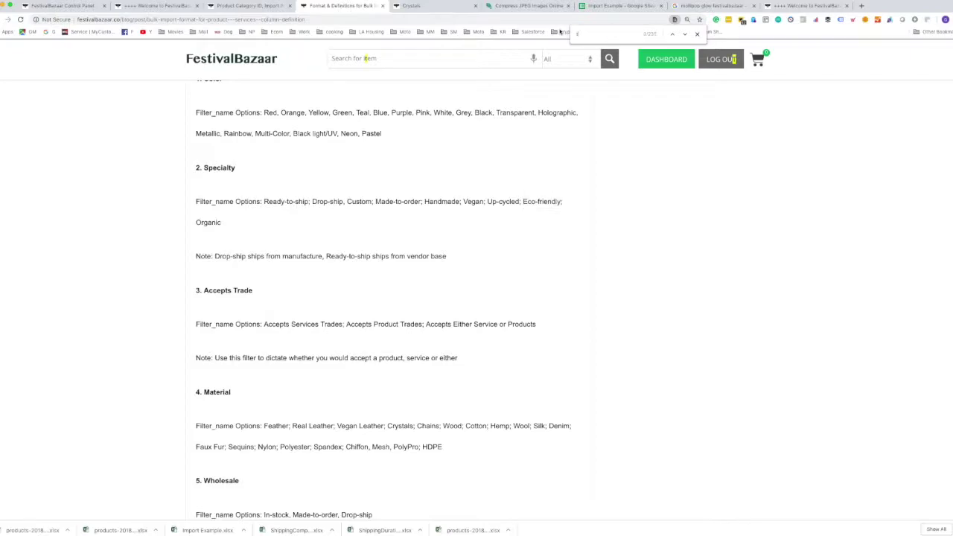
pyautogui.write('ags list')
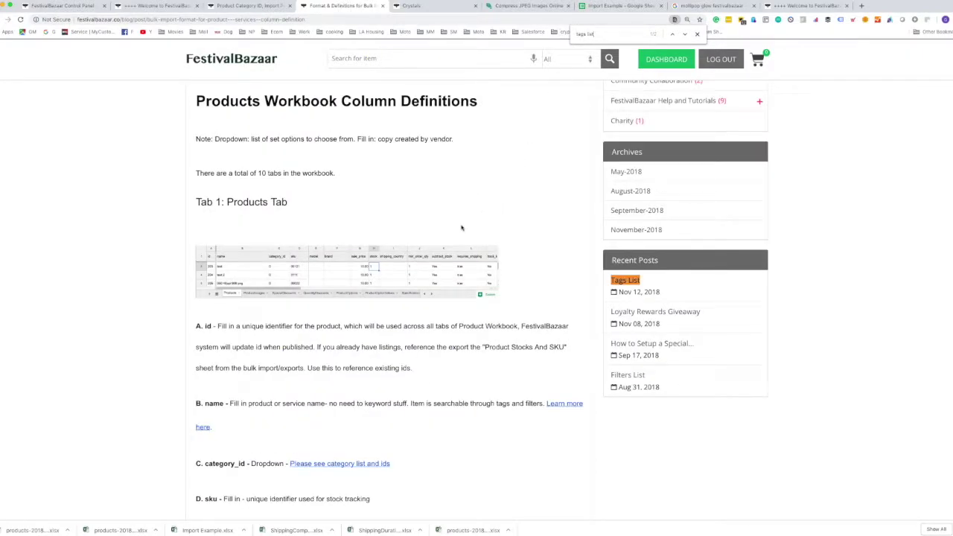
pyautogui.scroll(-4, 464, 227)
pyautogui.scroll(-6, 462, 228)
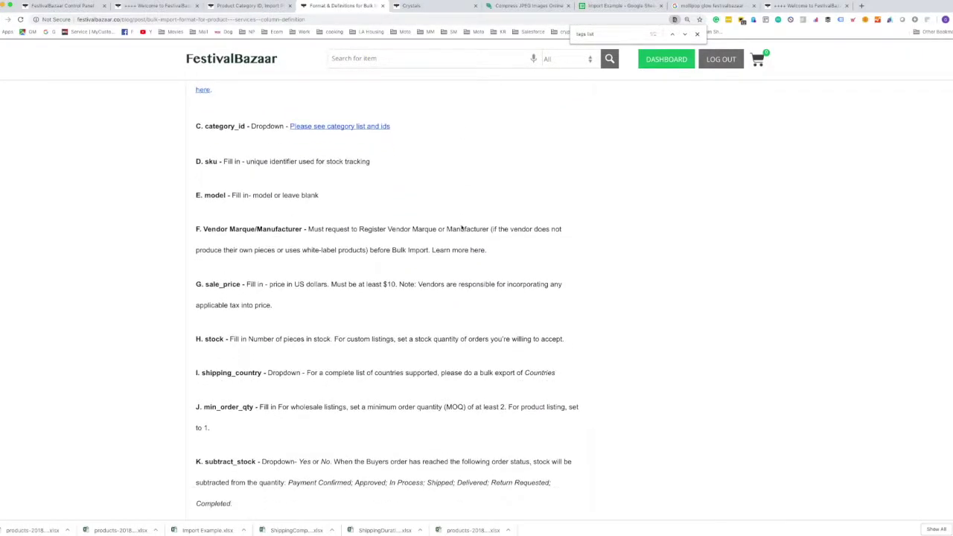
pyautogui.scroll(-3, 462, 228)
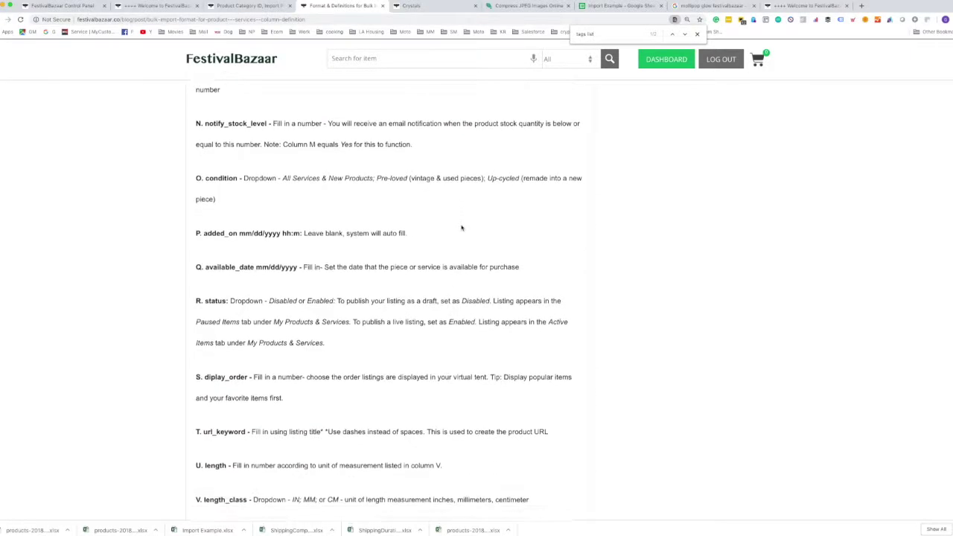
pyautogui.press('Return')
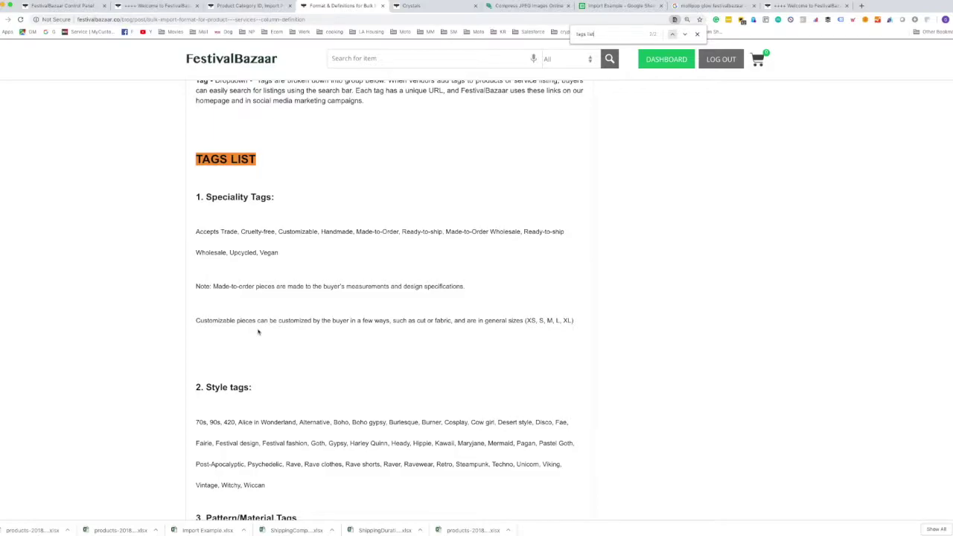
# - Review the available tag groups in the tags list, from style tags through to service listing tags
pyautogui.scroll(-5, 259, 332)
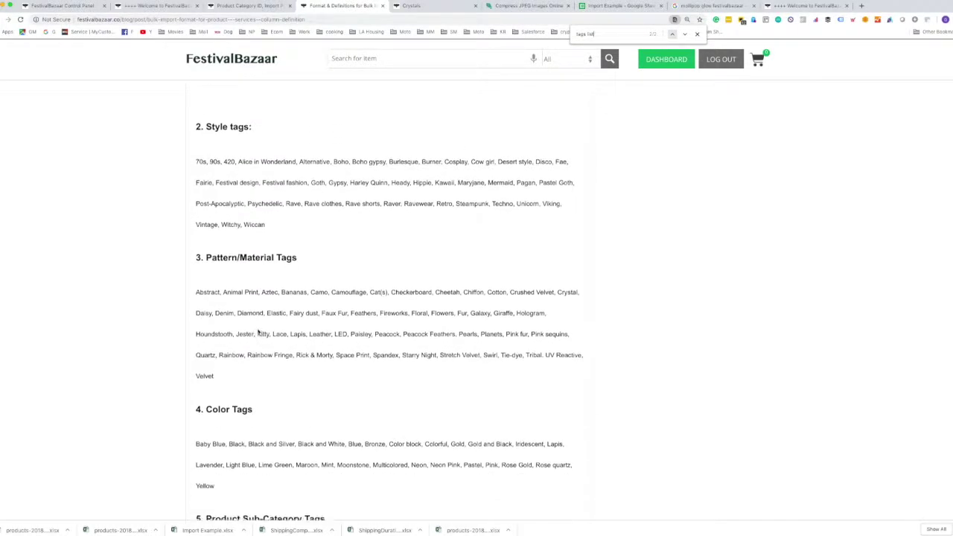
pyautogui.scroll(-2, 258, 332)
pyautogui.scroll(-2, 258, 332)
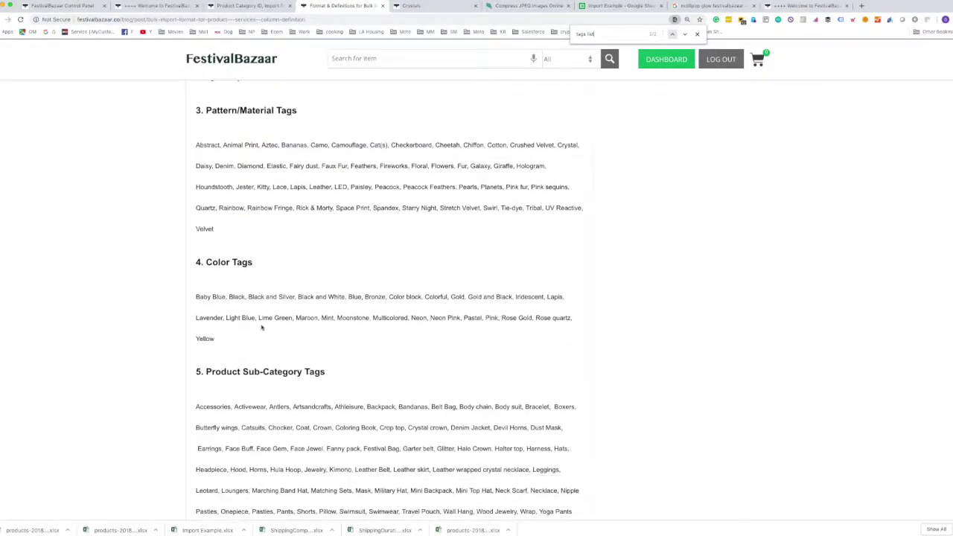
pyautogui.scroll(-2, 260, 330)
pyautogui.scroll(-2, 261, 328)
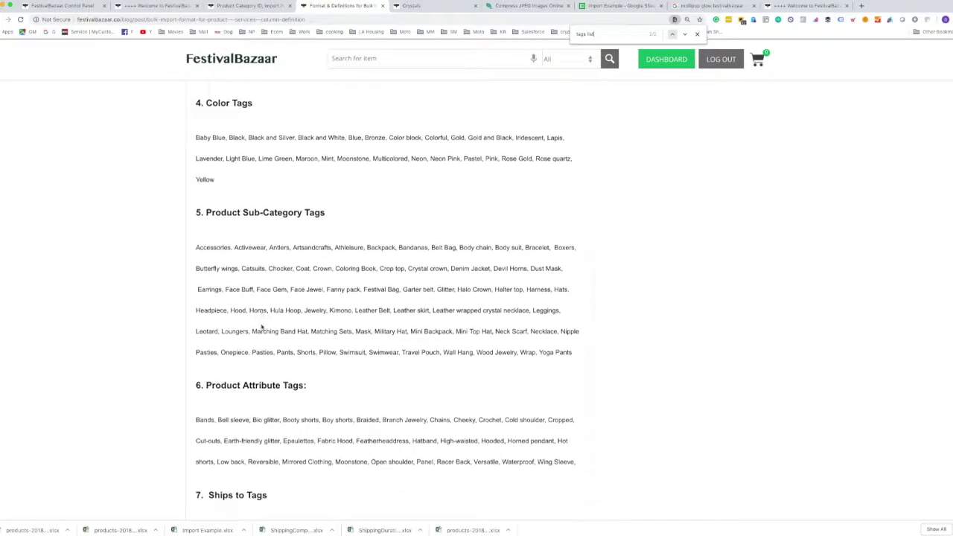
pyautogui.scroll(-3, 261, 327)
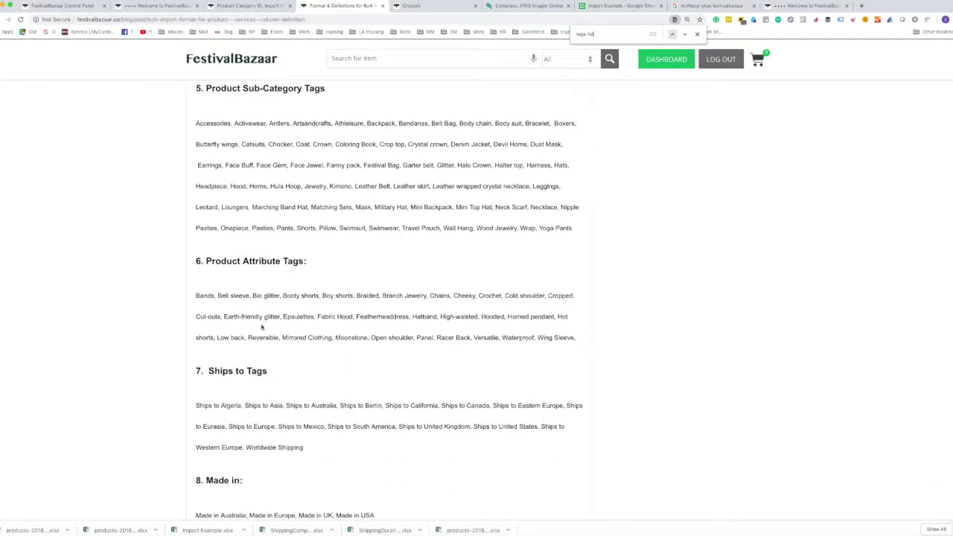
pyautogui.scroll(-3, 261, 328)
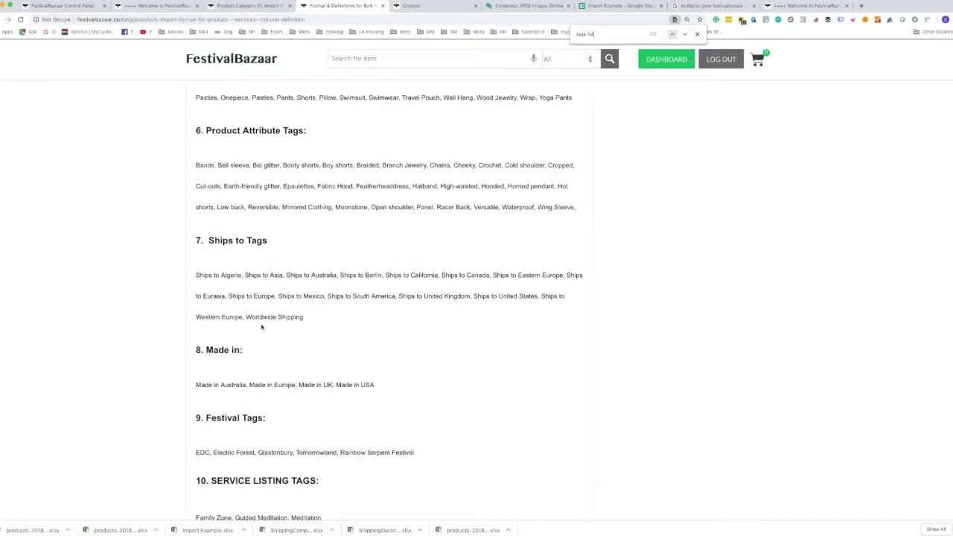
pyautogui.scroll(-1, 261, 328)
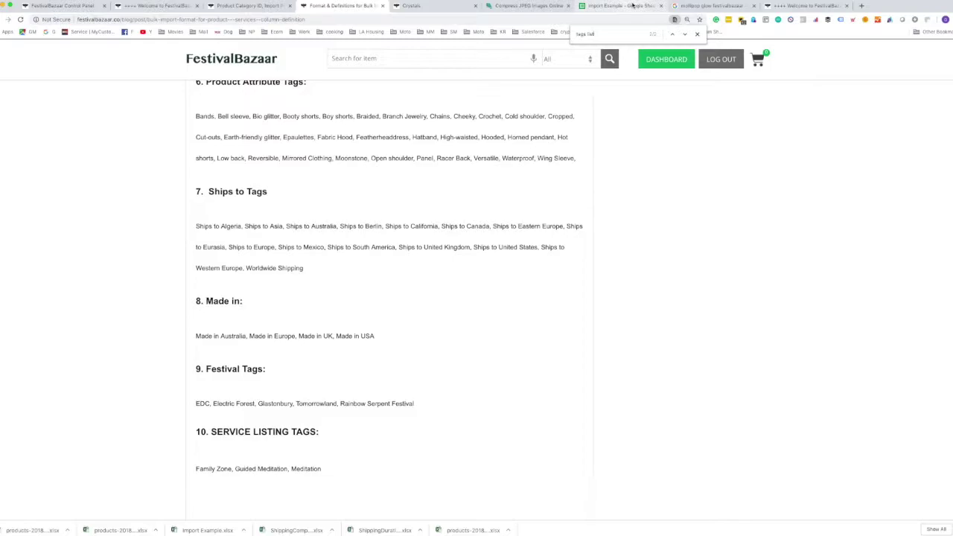
# - Look at how tags are used on the FestivalBazaar homepage, including the listings behind the "Ships to United States" banner
pyautogui.press('super+9')
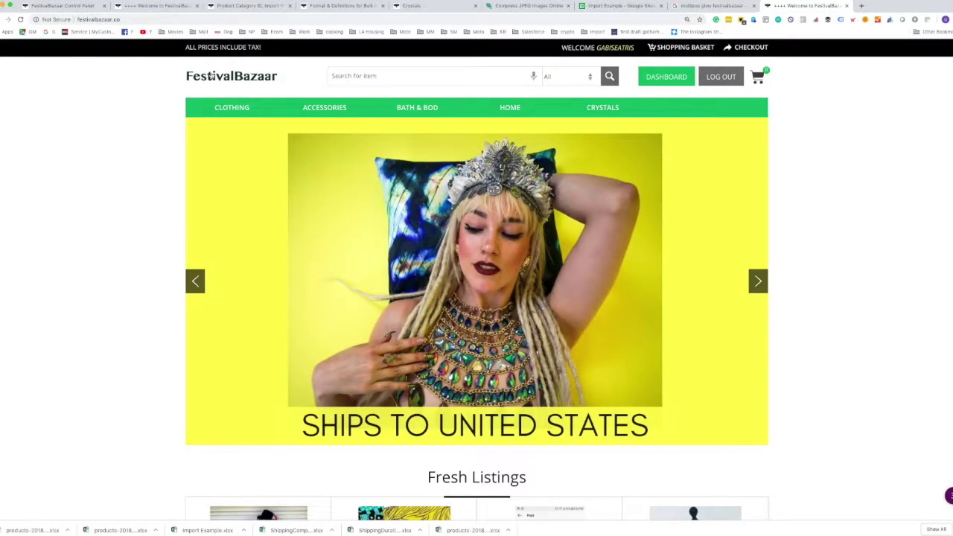
pyautogui.click(498, 326)
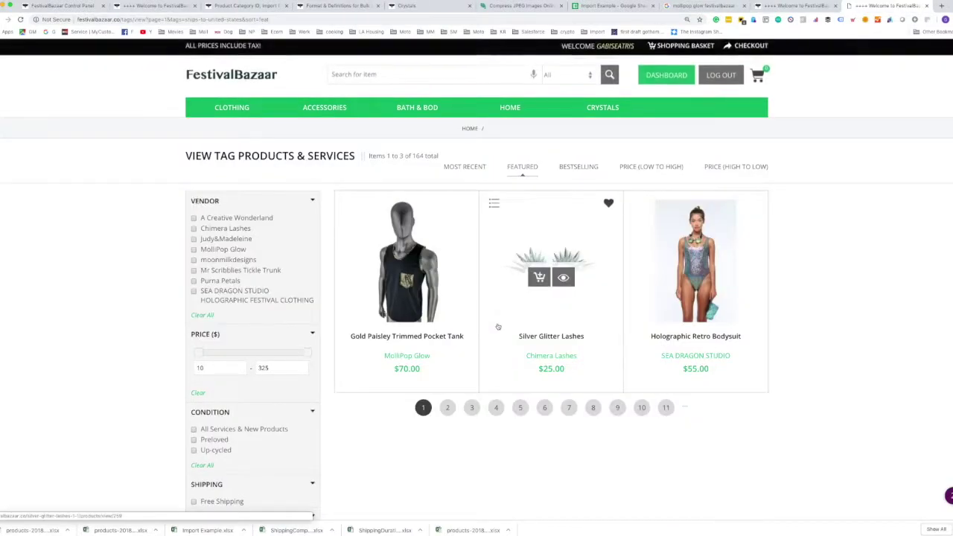
pyautogui.scroll(-2, 498, 326)
pyautogui.hotkey('ctrl', 'w')
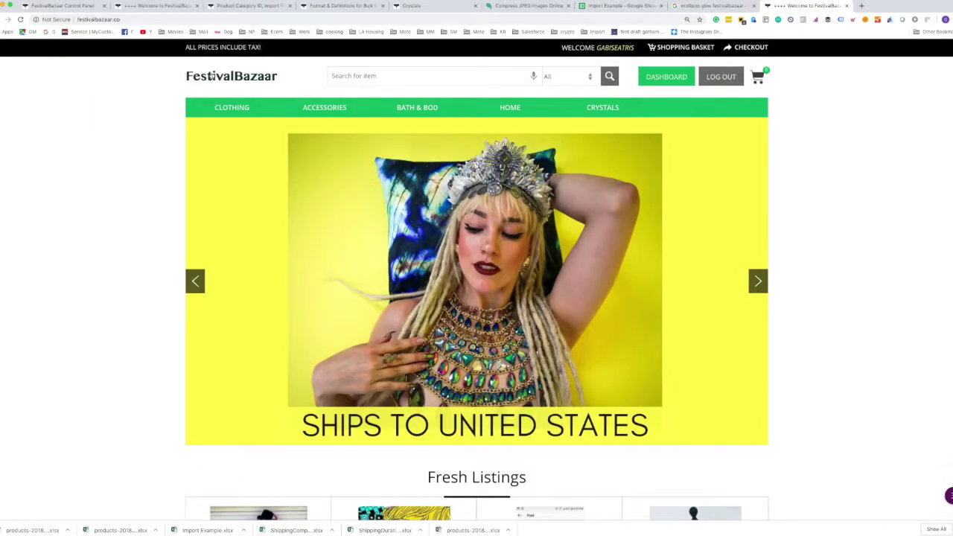
pyautogui.scroll(-15, 767, 394)
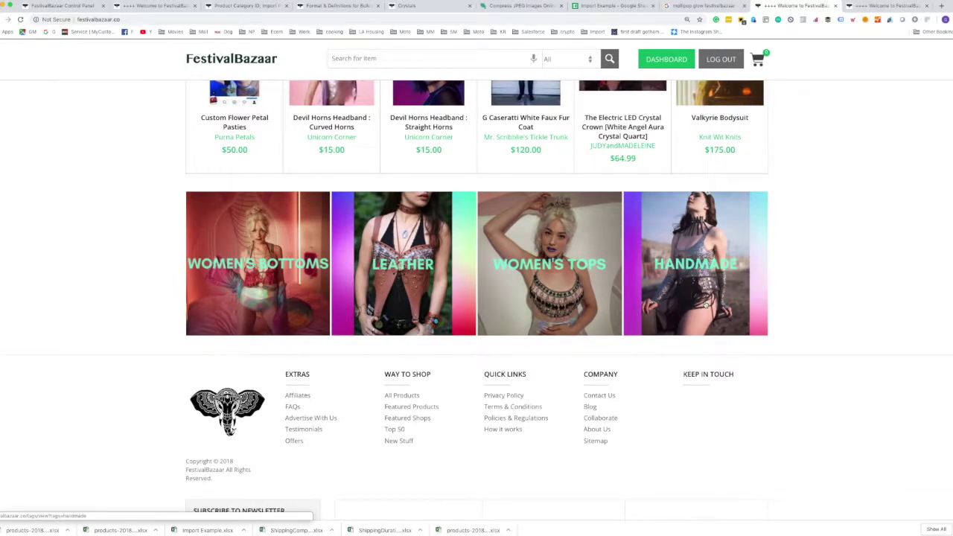
pyautogui.scroll(15, 705, 303)
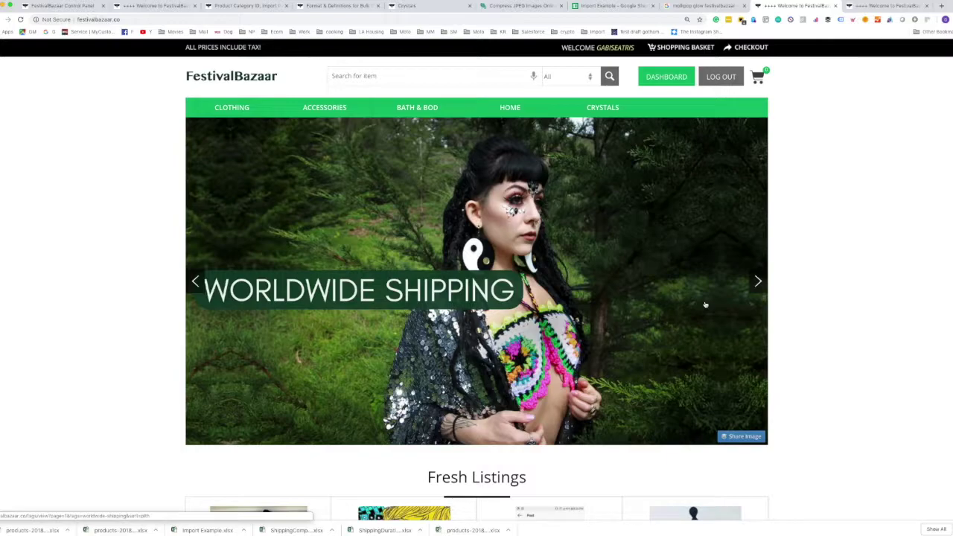
# - Back in the ProductTags sheet, copy the "Ships to United States" tag into the six rows below product 357's tags
pyautogui.hotkey('ctrl', 'shift', 'Tab')
pyautogui.hotkey('ctrl', 'shift', 'Tab')
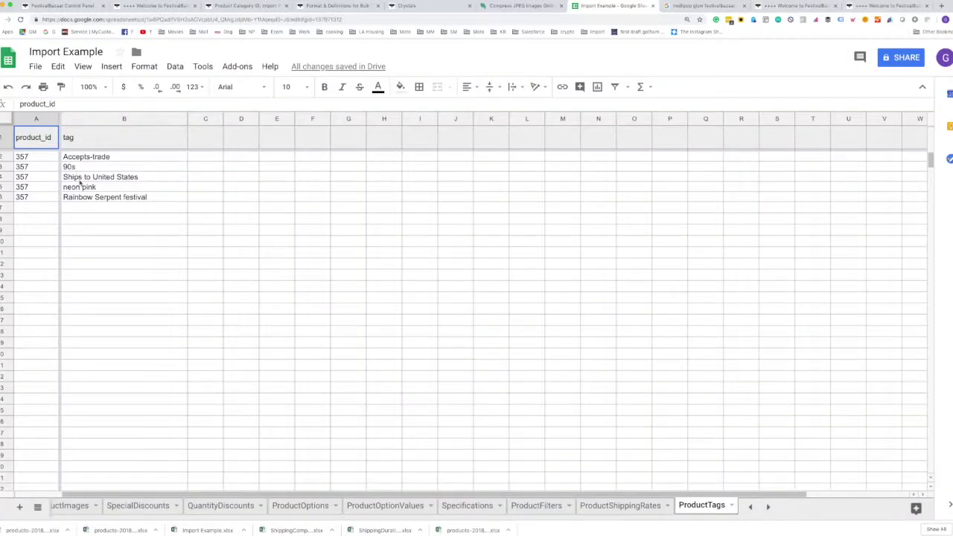
pyautogui.click(80, 179)
pyautogui.hotkey('ctrl', 'c')
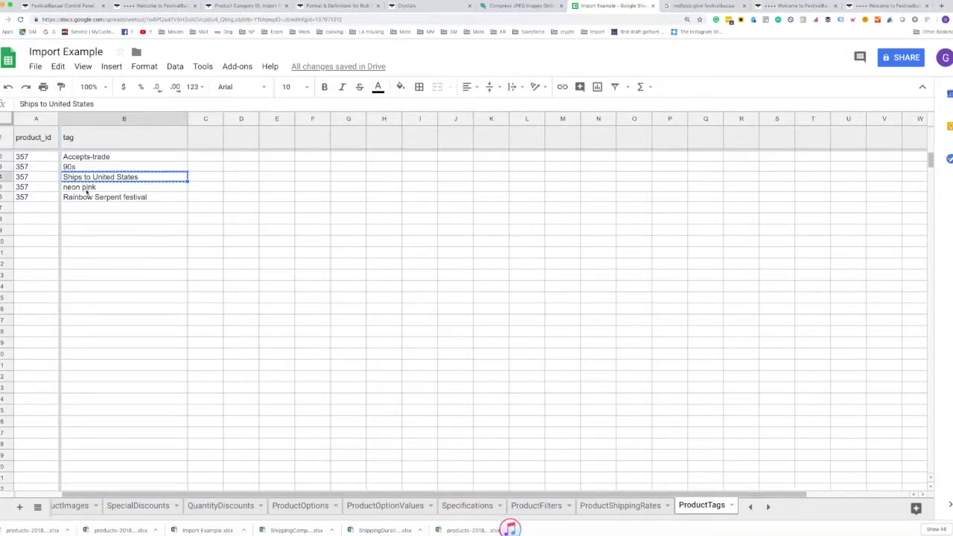
pyautogui.moveTo(90, 207); pyautogui.dragTo(96, 267)
pyautogui.hotkey('ctrl', 'v')
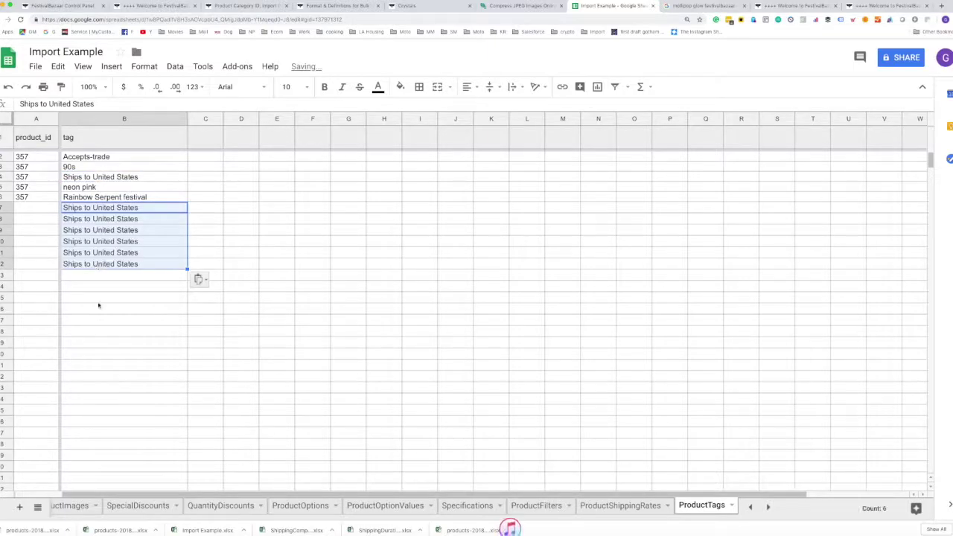
# - Copy product IDs 363 to 369 from the Products sheet beside the new tags and give product 369 the tag "Ships to United States"
pyautogui.hscroll(-3, 66, 506)
pyautogui.click(66, 505)
pyautogui.moveTo(20, 189); pyautogui.dragTo(22, 299)
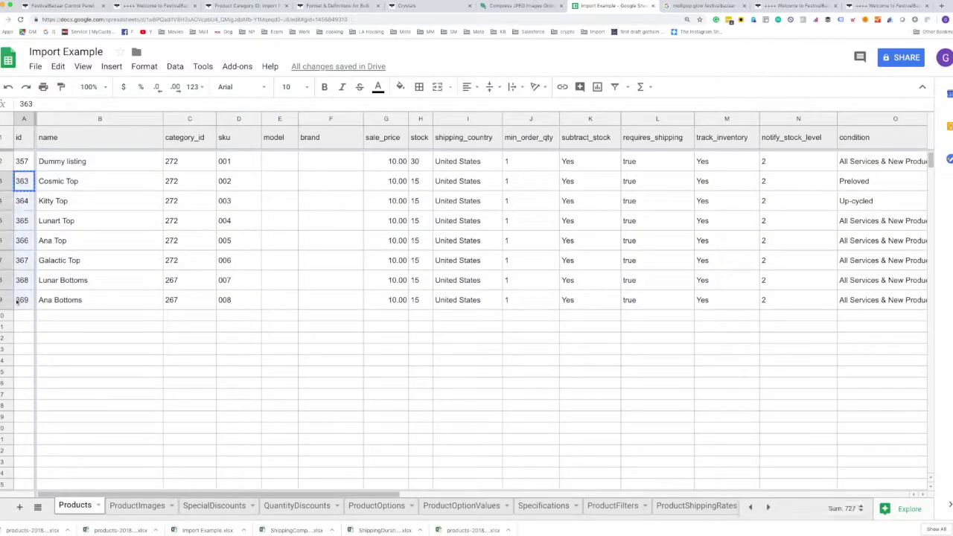
pyautogui.hotkey('ctrl', 'c')
pyautogui.hscroll(2, 670, 506)
pyautogui.click(701, 505)
pyautogui.hotkey('ctrl', 'v')
pyautogui.click(112, 277)
pyautogui.write('S')
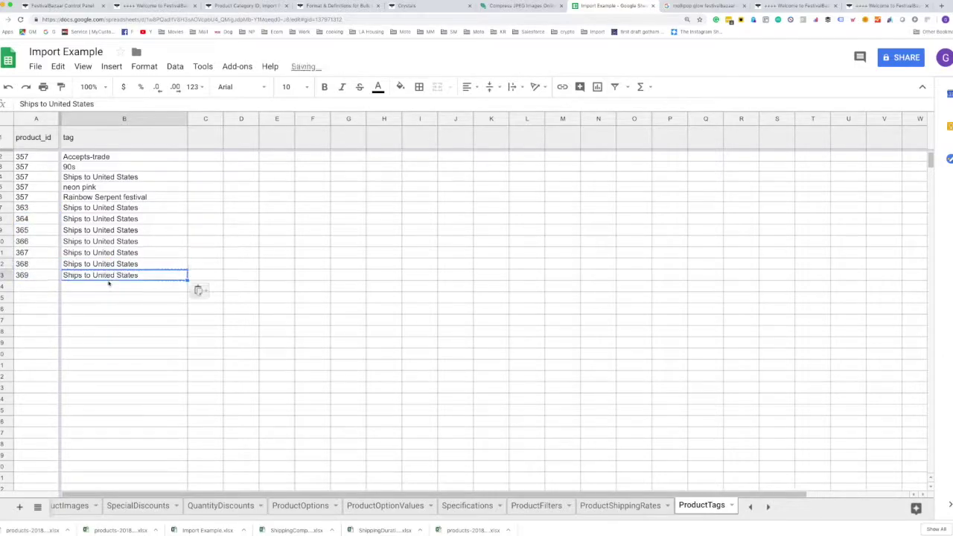
pyautogui.press('Return')
# - Download the Import Example spreadsheet as a Microsoft Excel (.xlsx) file
pyautogui.click(36, 66)
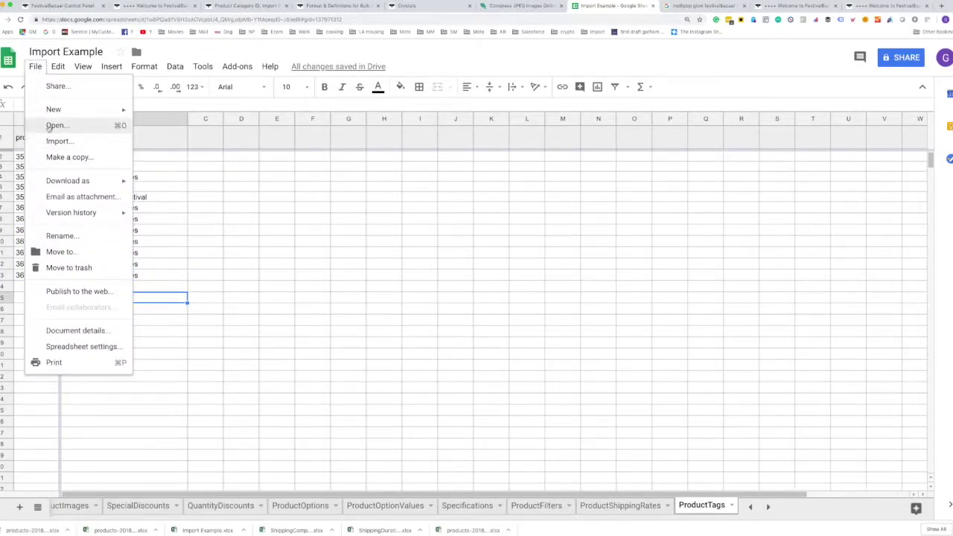
pyautogui.moveTo(51, 188)
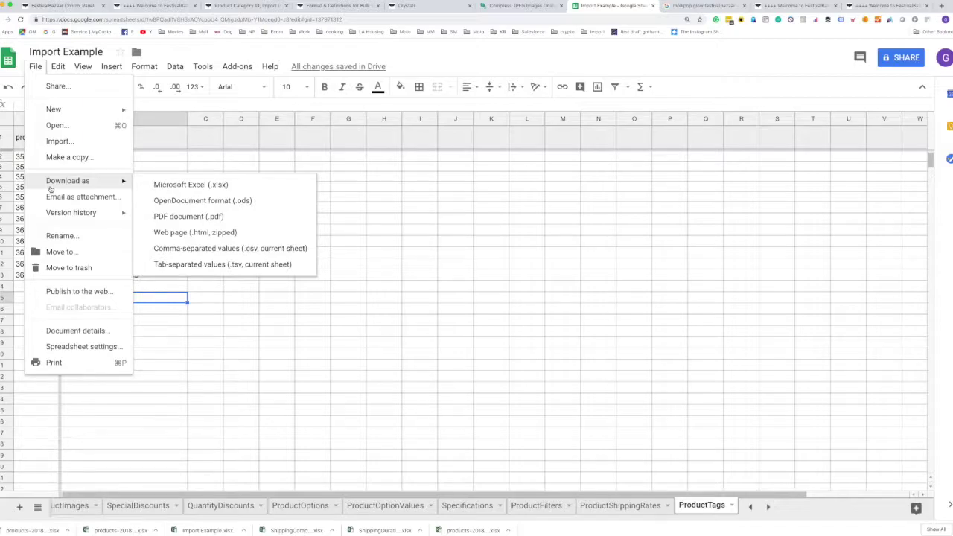
pyautogui.click(221, 192)
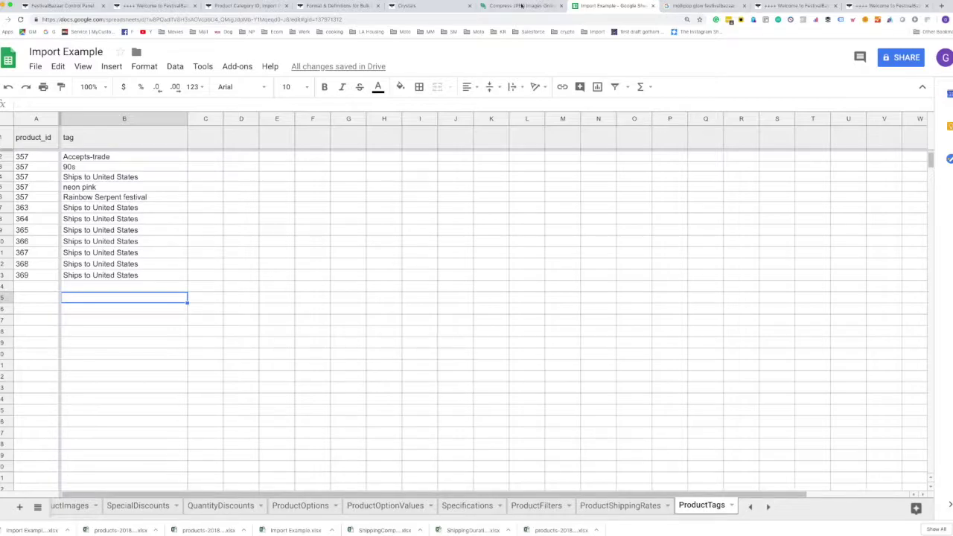
# - Switch to the FestivalBazaar vendor account and open the import section of Bulk Export/Import
pyautogui.click(155, 6)
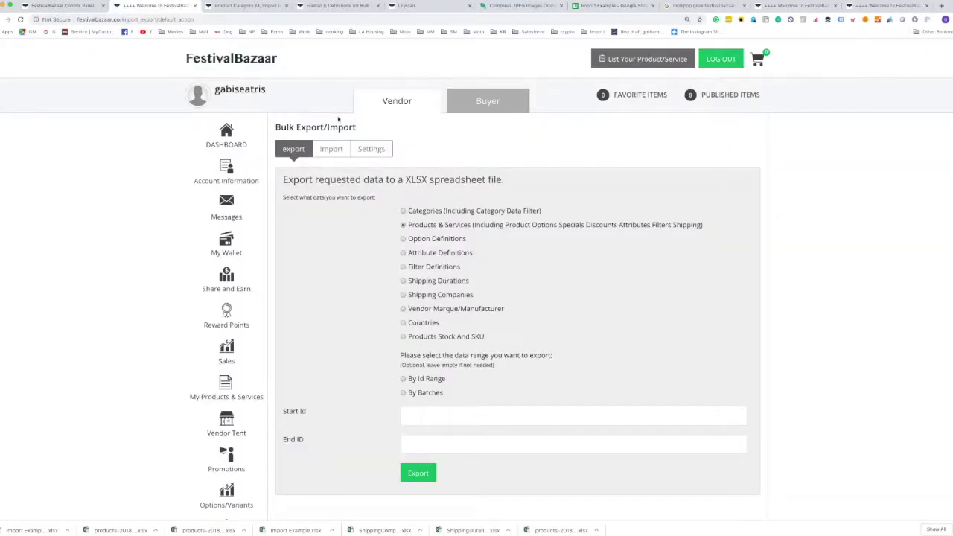
pyautogui.scroll(-5, 159, 314)
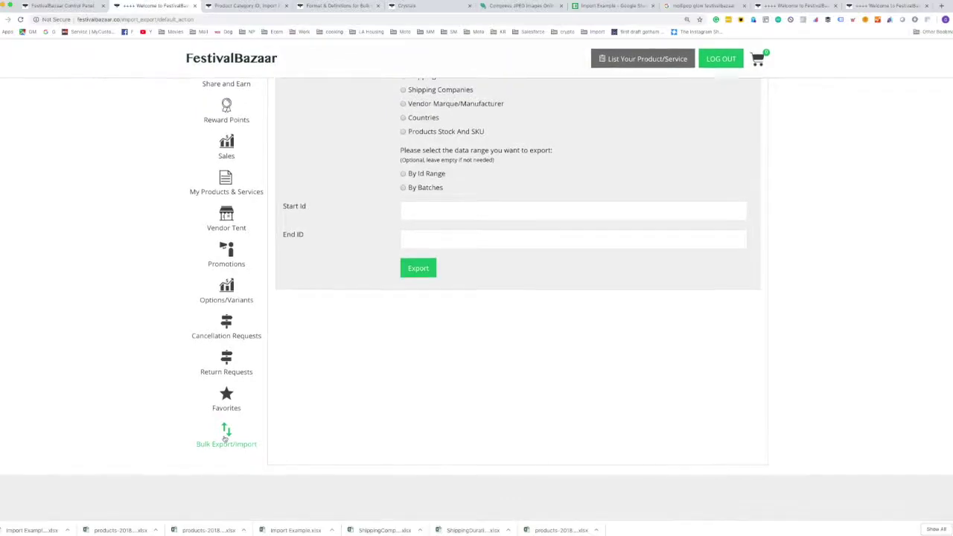
pyautogui.click(225, 439)
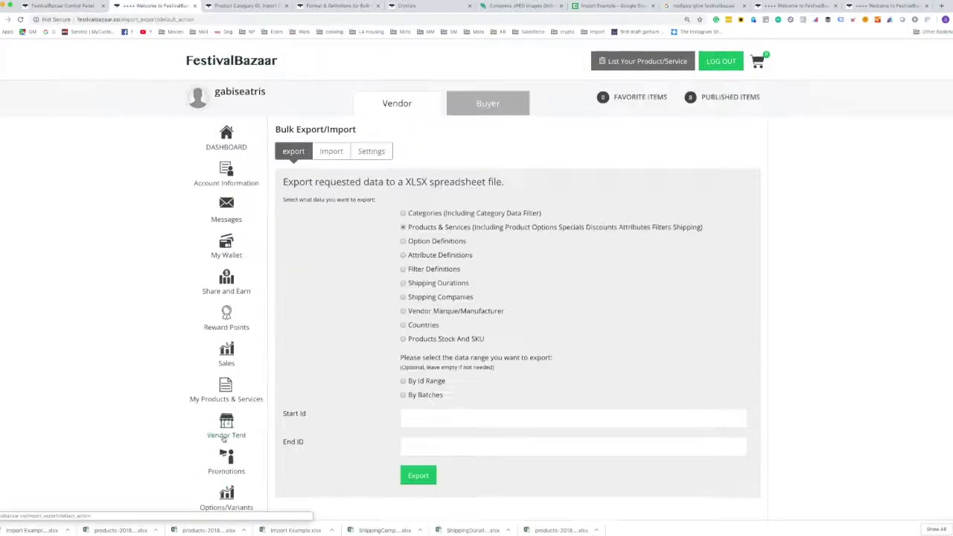
pyautogui.click(330, 153)
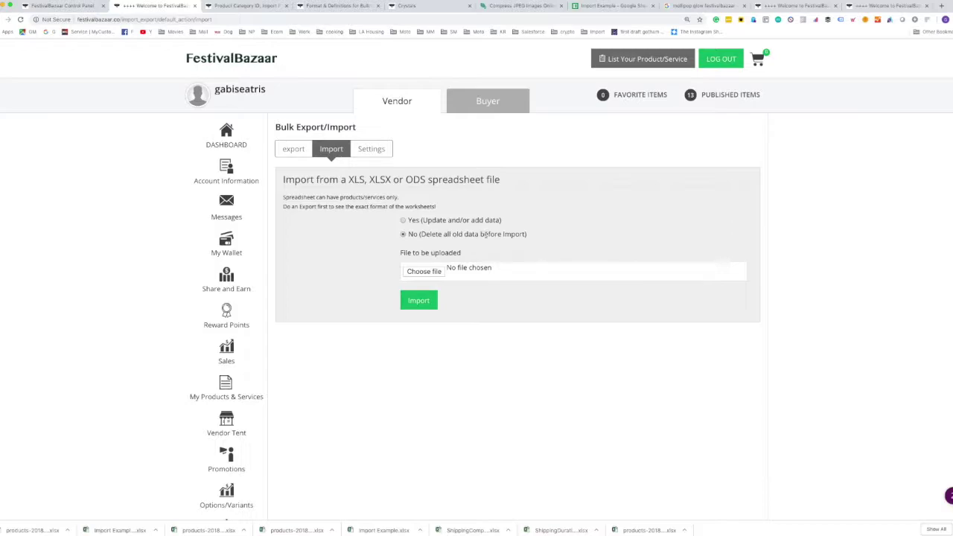
# - Import "Import Example (1).xlsx" with old data deleted before import, and open the account's published items
pyautogui.click(432, 273)
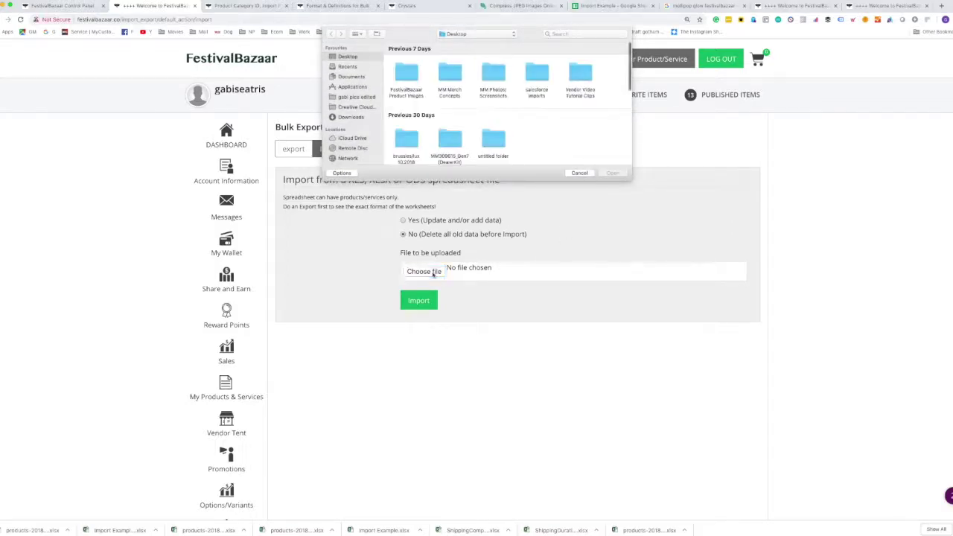
pyautogui.scroll(-3, 420, 122)
pyautogui.scroll(-2, 420, 122)
pyautogui.click(407, 132)
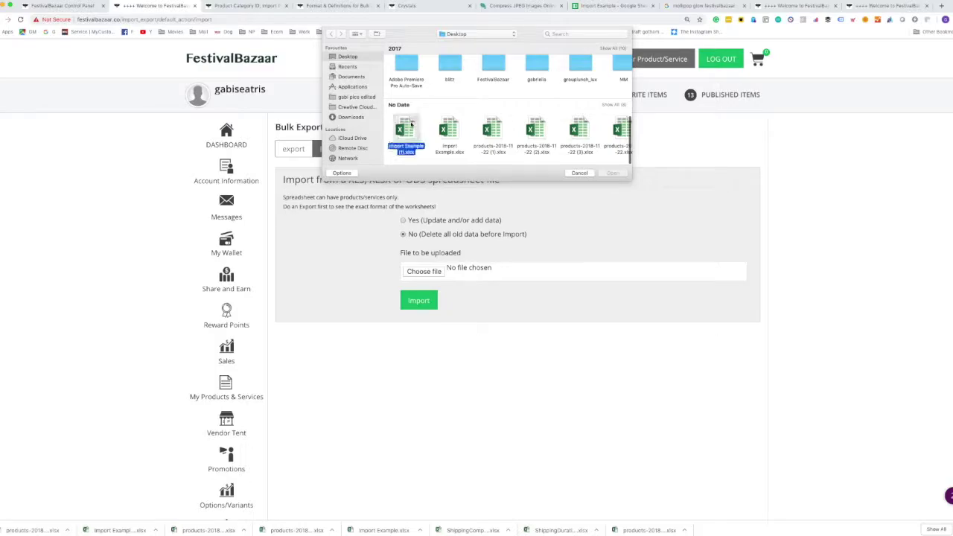
pyautogui.click(618, 174)
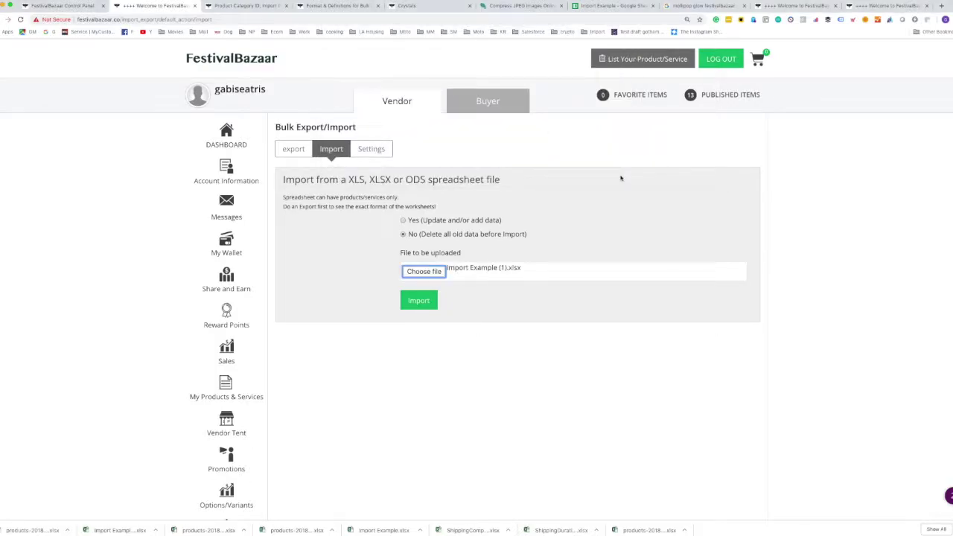
pyautogui.click(411, 303)
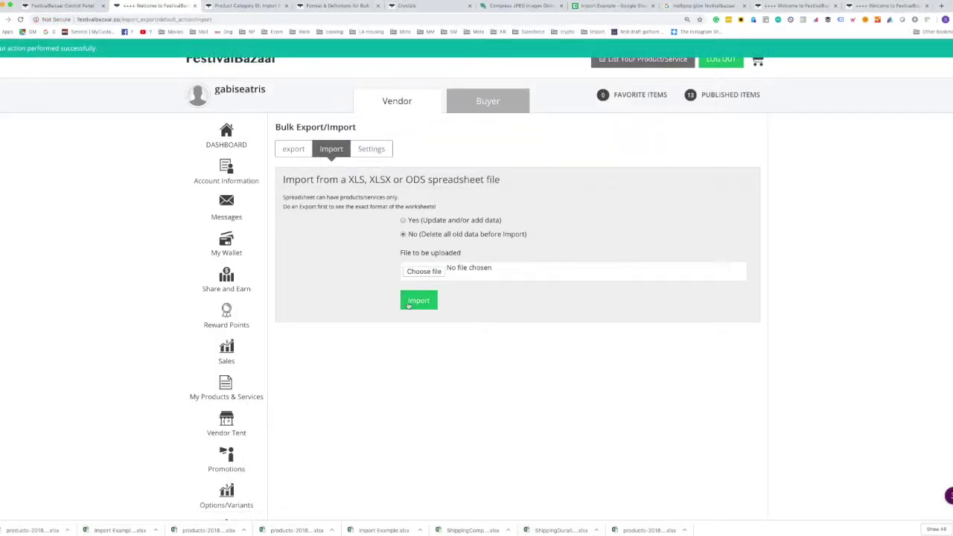
pyautogui.click(718, 94)
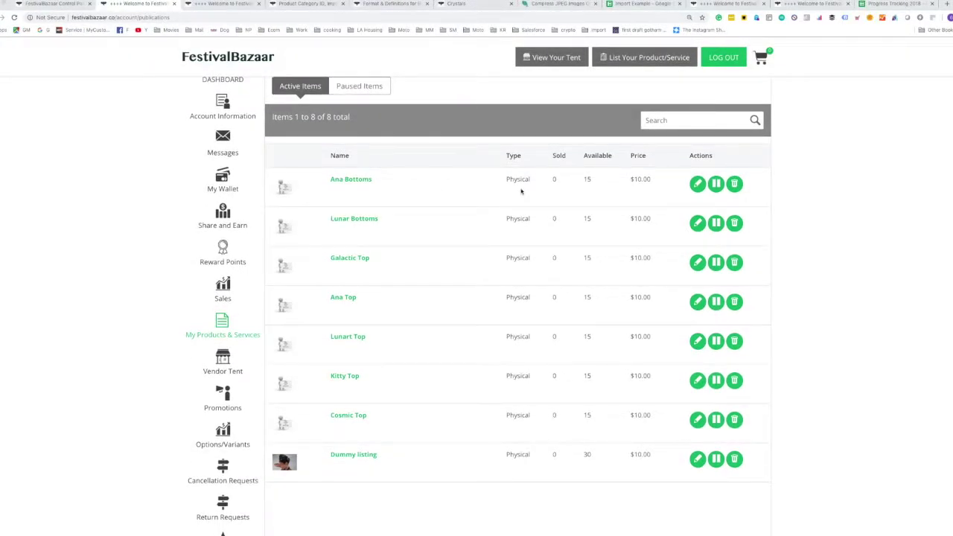
# - Review the imported items in My Products & Services and open the Ana Bottoms listing to check its general details
pyautogui.scroll(1, 419, 291)
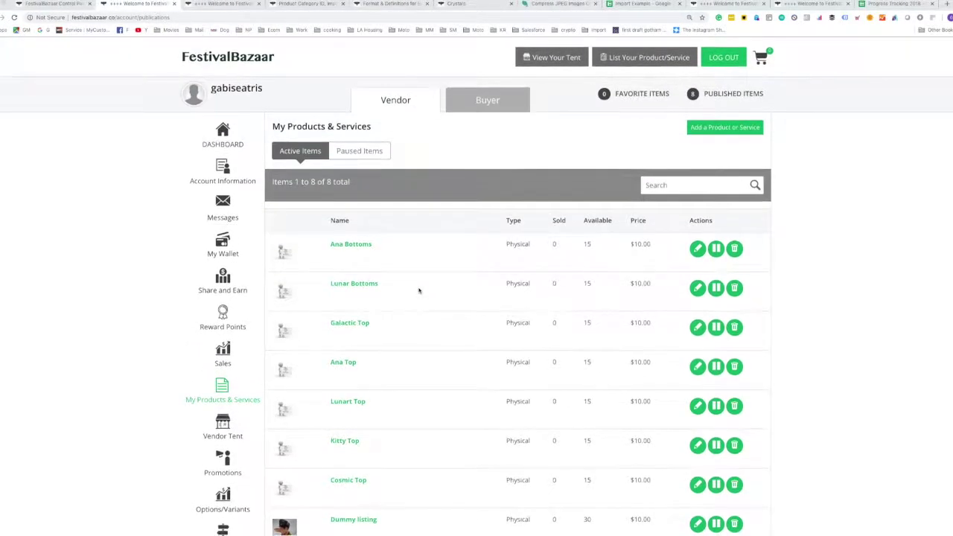
pyautogui.scroll(-1, 419, 290)
pyautogui.click(339, 280)
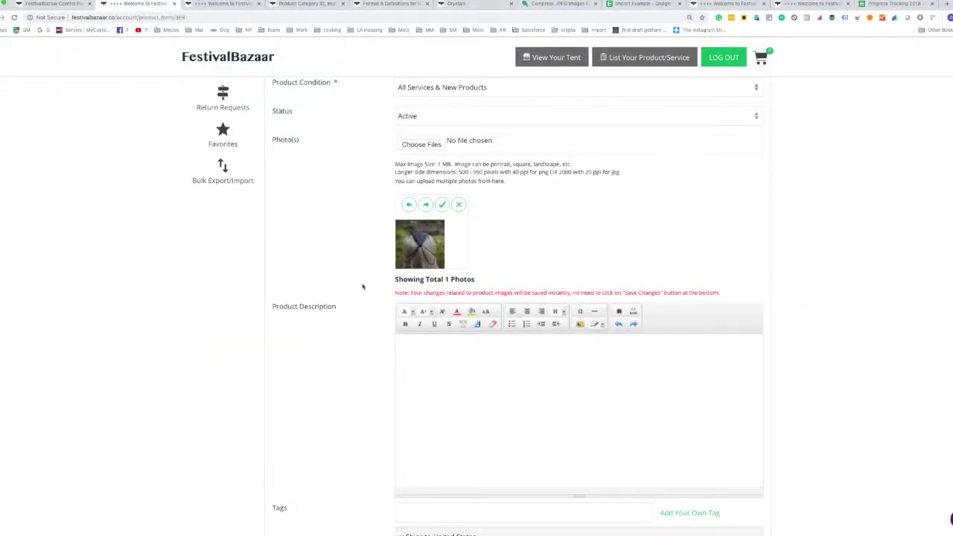
pyautogui.scroll(10, 362, 285)
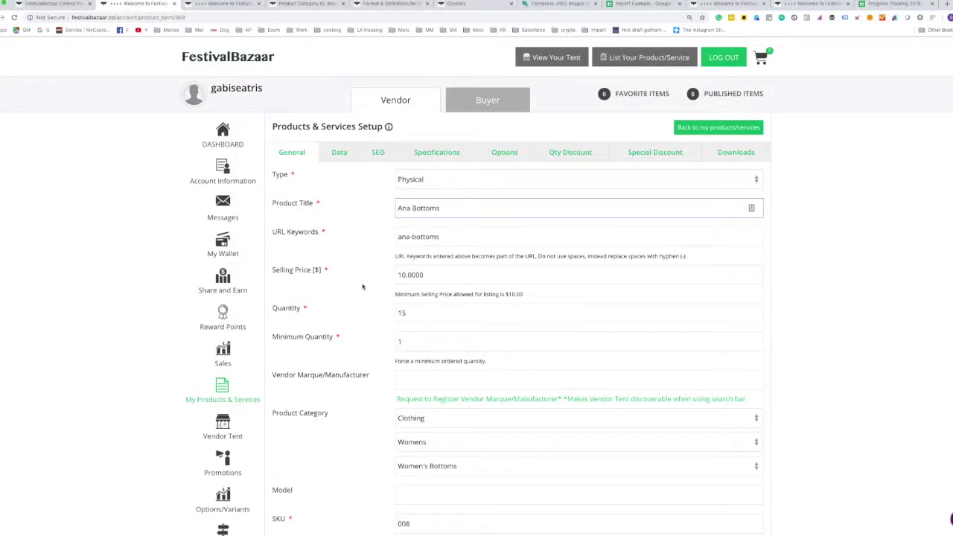
# - Open the vendor's tent and look through the imported product listings and their images
pyautogui.click(558, 60)
pyautogui.scroll(-5, 548, 262)
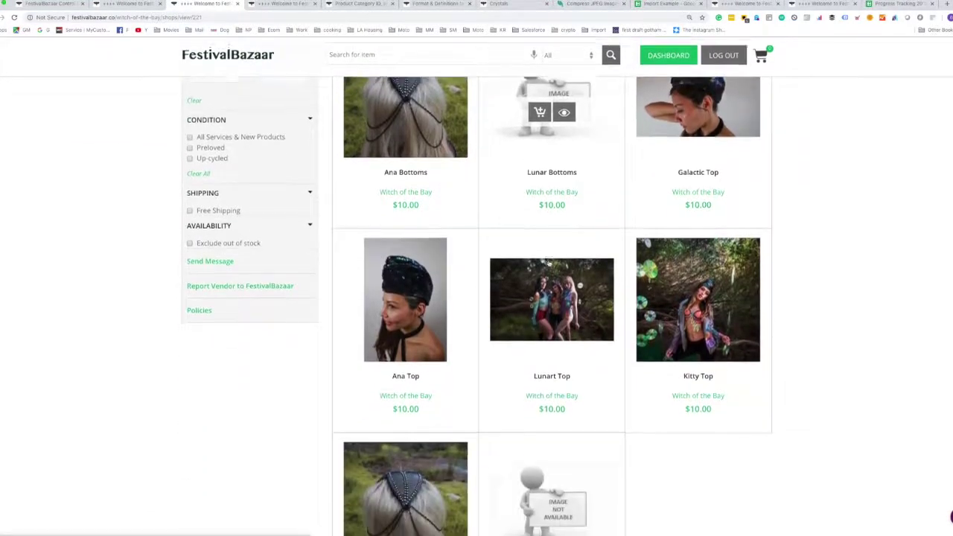
pyautogui.scroll(-1, 549, 262)
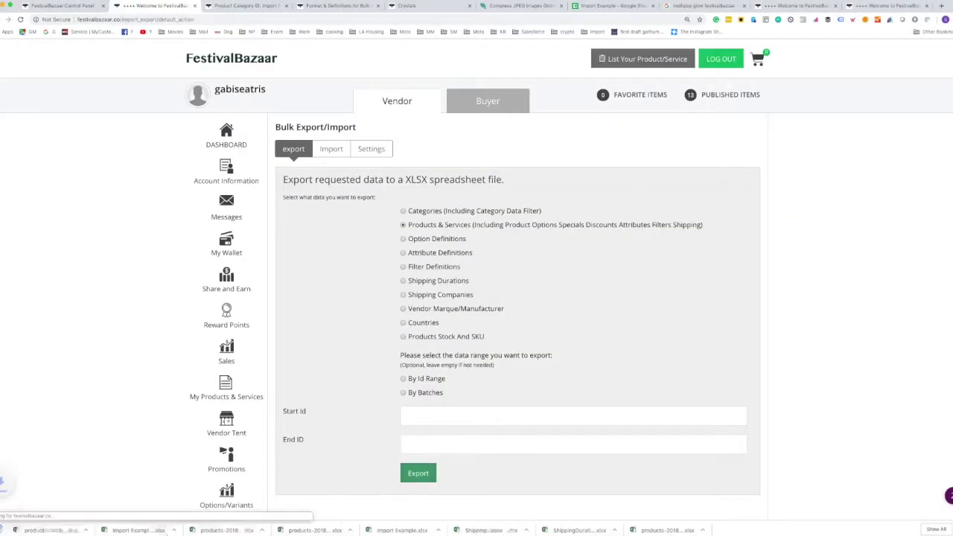
# - Open the exported products spreadsheet in Excel and select the product IDs on the ProductImages sheet
pyautogui.click(86, 530)
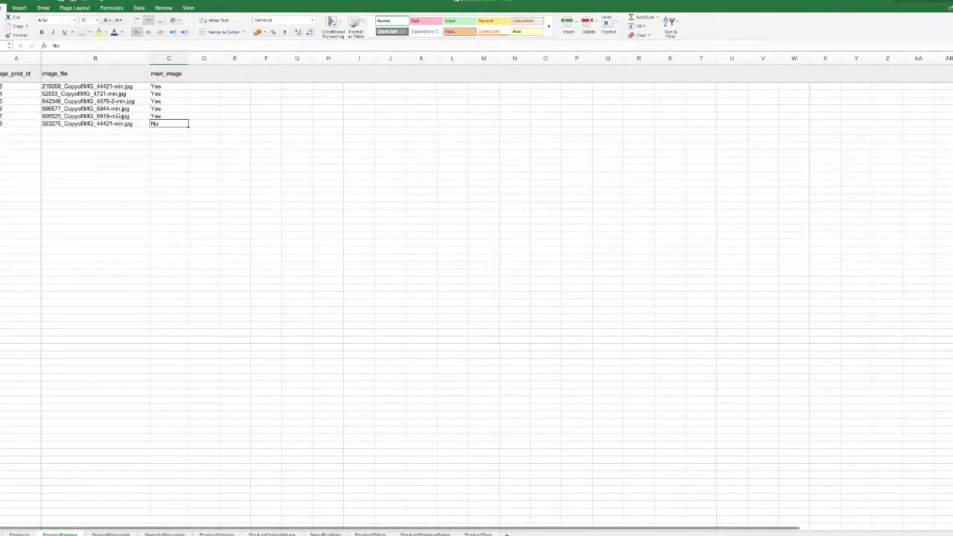
pyautogui.hotkey('ctrl', 'Left')
pyautogui.hotkey('ctrl', 'shift', 'Up')
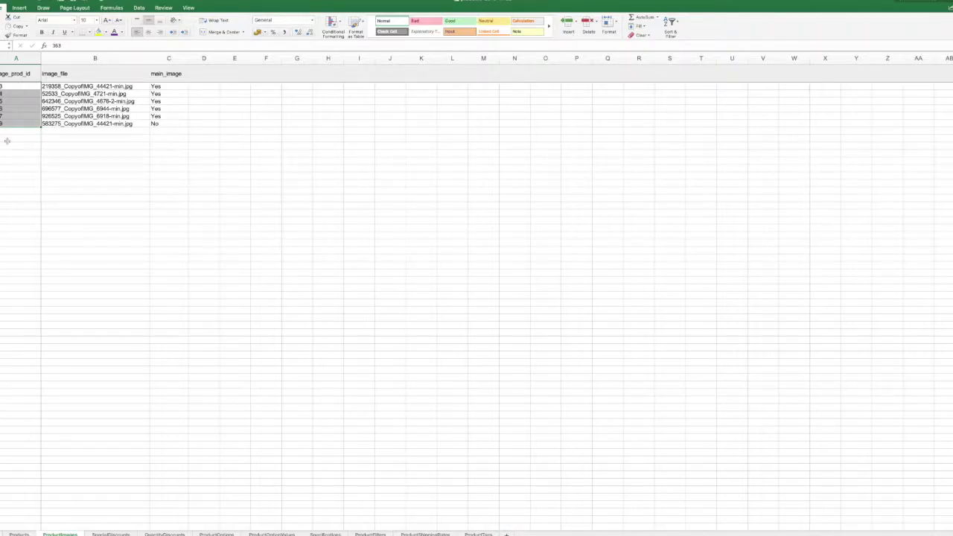
# - Switch back to the vendor tent in the browser and compare the listings' images with the ProductImages rows
pyautogui.hotkey('ctrl', 'Up')
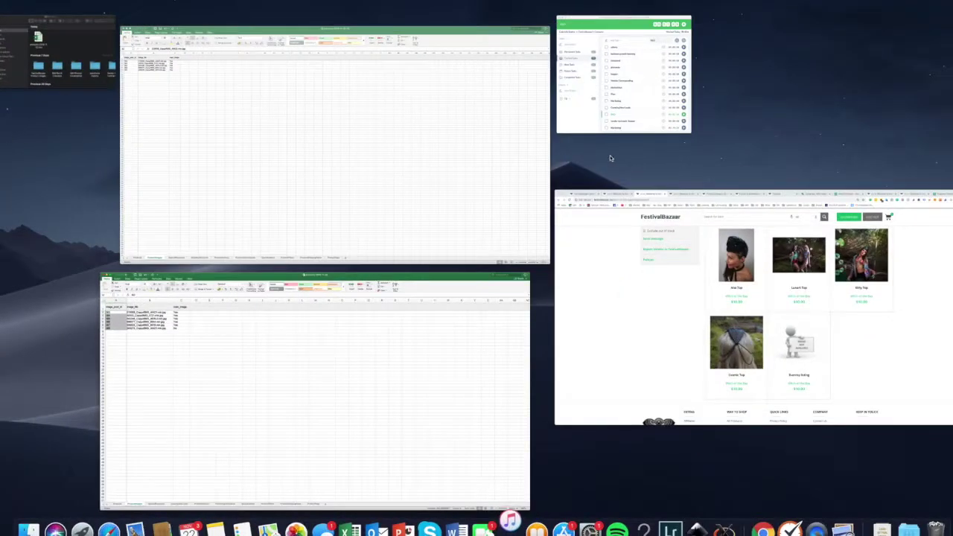
pyautogui.click(611, 262)
pyautogui.scroll(5, 611, 262)
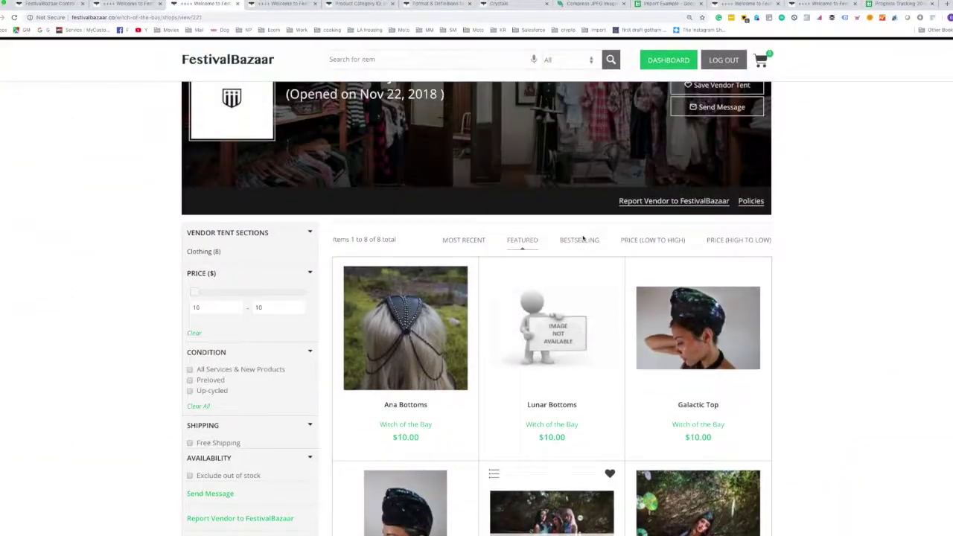
pyautogui.scroll(-3, 583, 239)
pyautogui.scroll(-1, 584, 239)
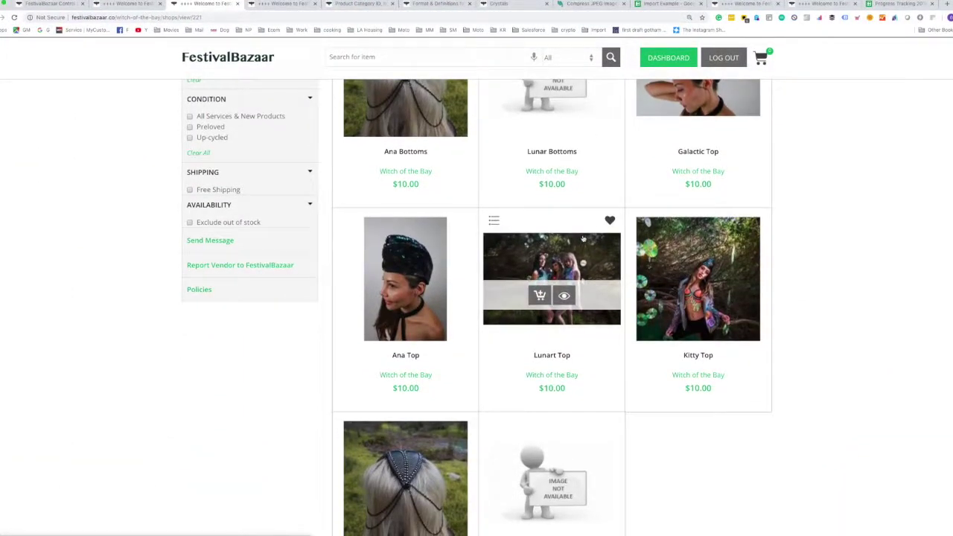
# - Return to the products spreadsheet in Excel and examine the ProductOptionValues and ProductOptions sheets
pyautogui.hotkey('ctrl', 'Up')
pyautogui.click(202, 421)
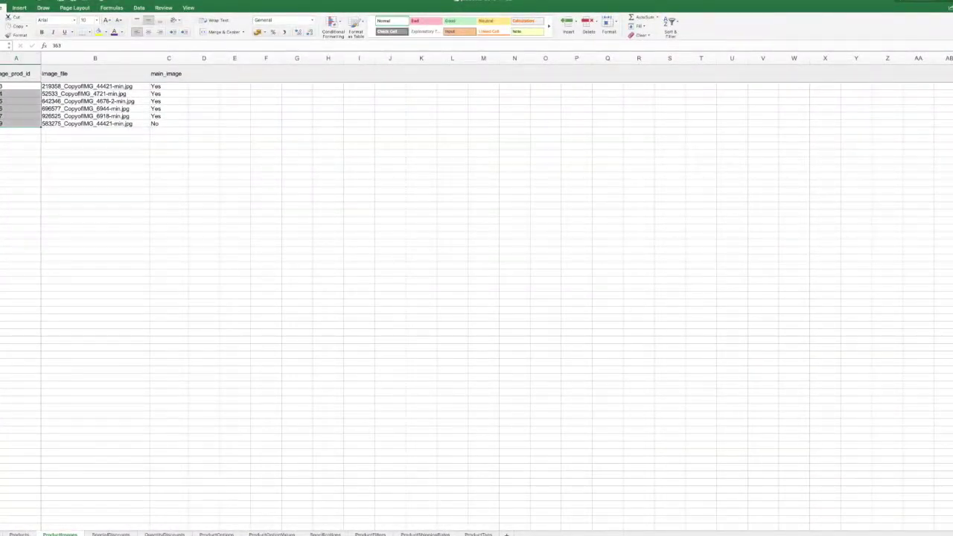
pyautogui.click(271, 533)
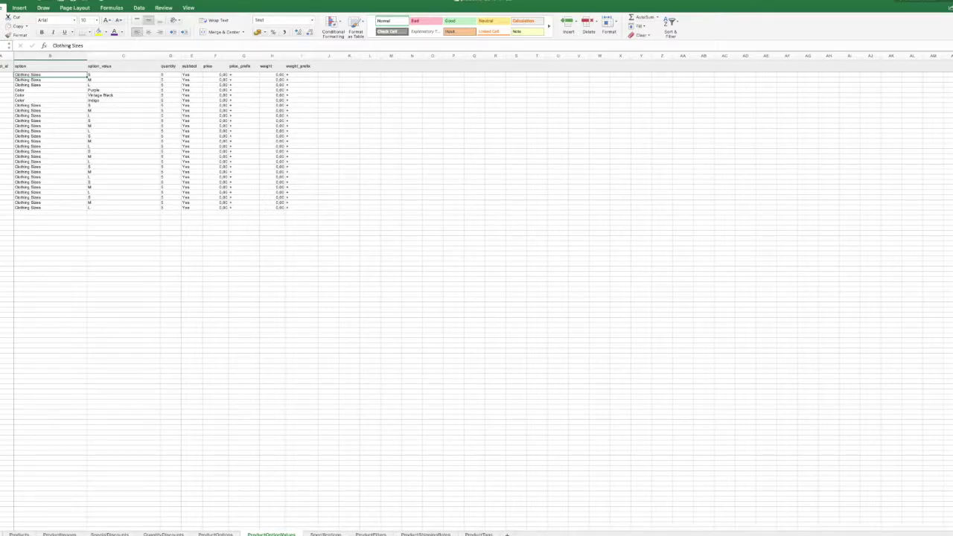
pyautogui.hotkey('ctrl', 'pageup')
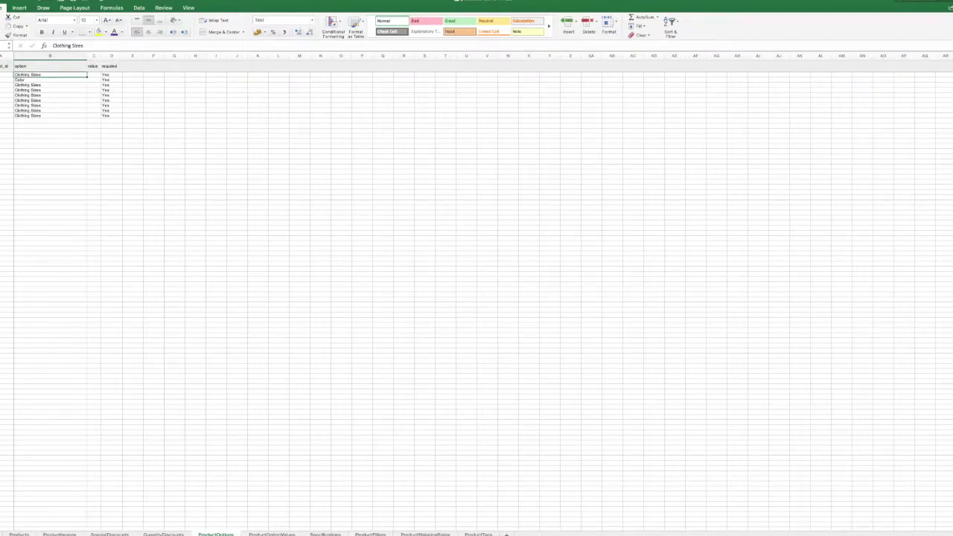
# - Examine the tags on the ProductTags sheet and the filter groups and names on the ProductFilters sheet
pyautogui.hotkey('ctrl', 'pagedown')
pyautogui.hotkey('ctrl', 'pagedown')
pyautogui.hotkey('ctrl', 'pagedown')
pyautogui.hotkey('ctrl', 'pagedown')
pyautogui.hotkey('ctrl', 'pagedown')
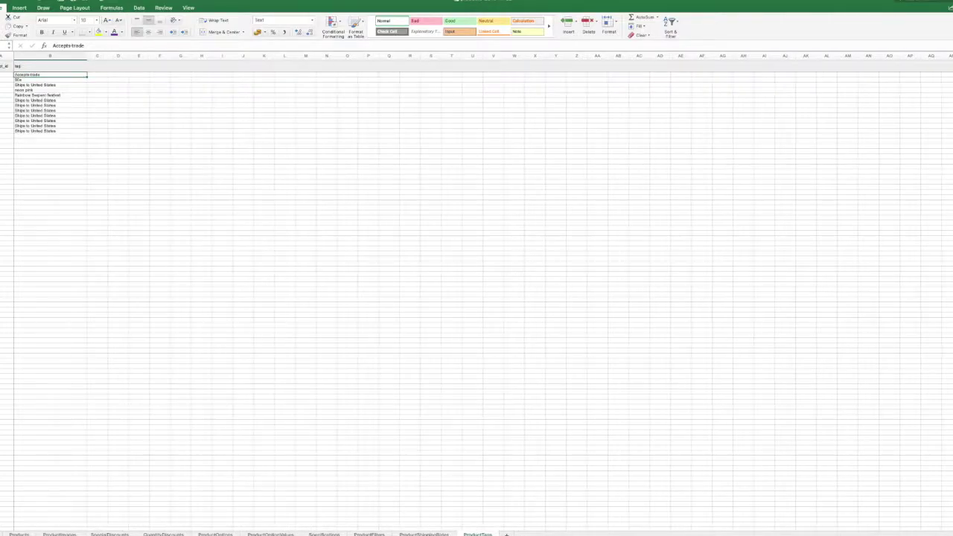
pyautogui.hotkey('ctrl', 'pageup')
pyautogui.hotkey('ctrl', 'pageup')
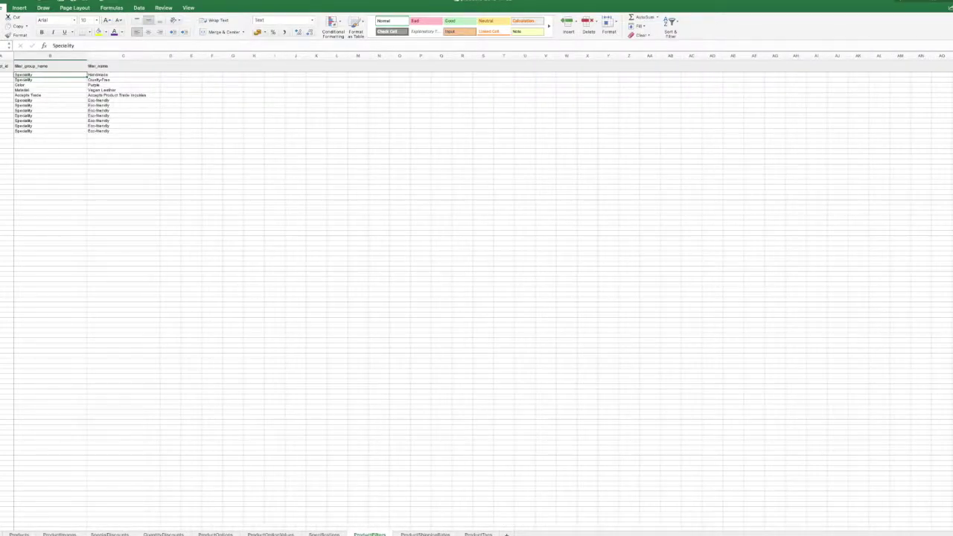
pyautogui.hotkey('ctrl', 'pagedown')
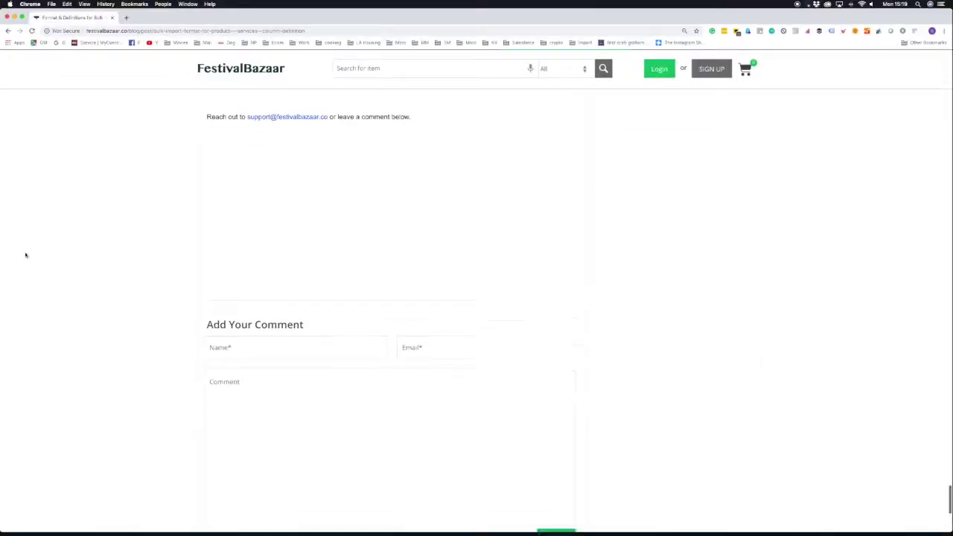
# - View the comment form at the end of the FestivalBazaar bulk import format and definitions article
pyautogui.scroll(-3, 26, 255)
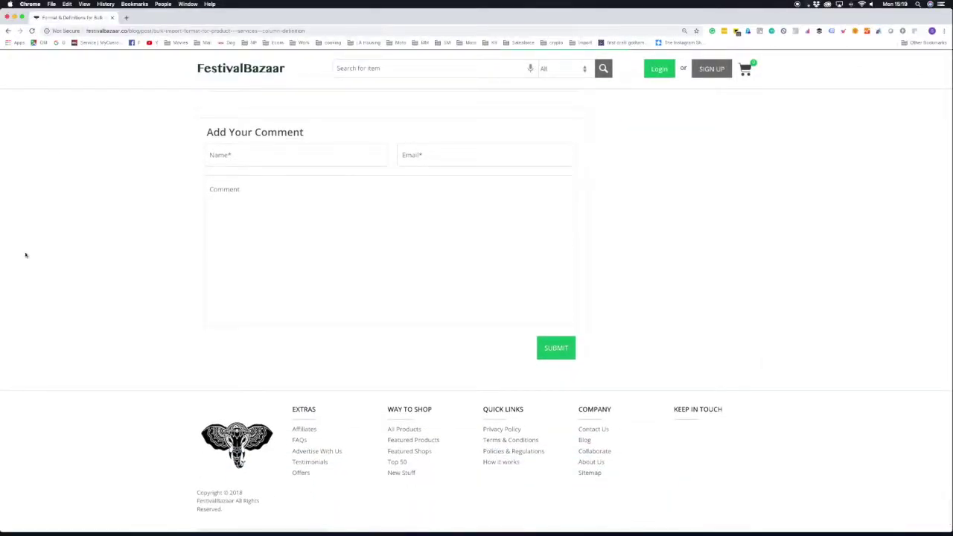